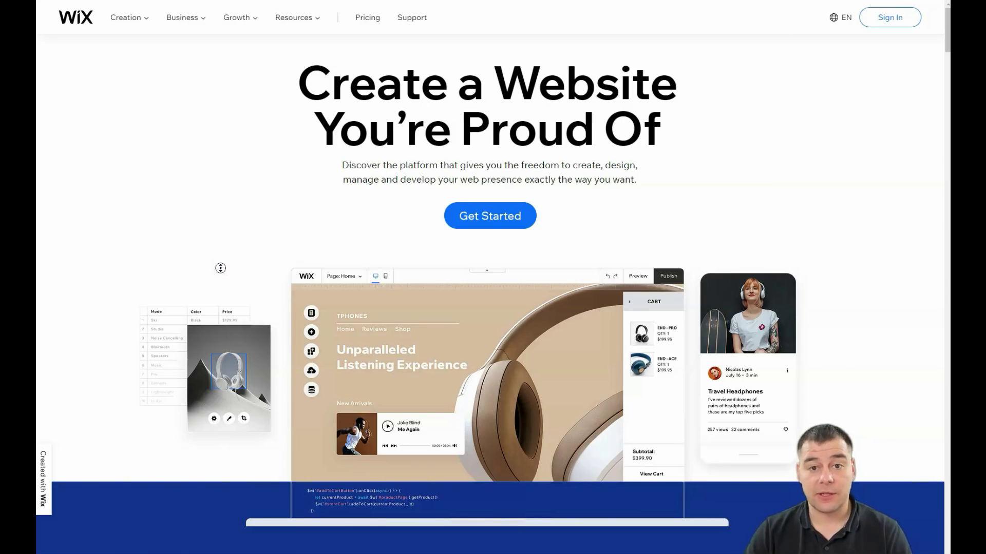
Look through the Wix homepage, from the introduction to the website templates and the Editor, ADI and Velo sections
scroll(220, 279, "down", 1)
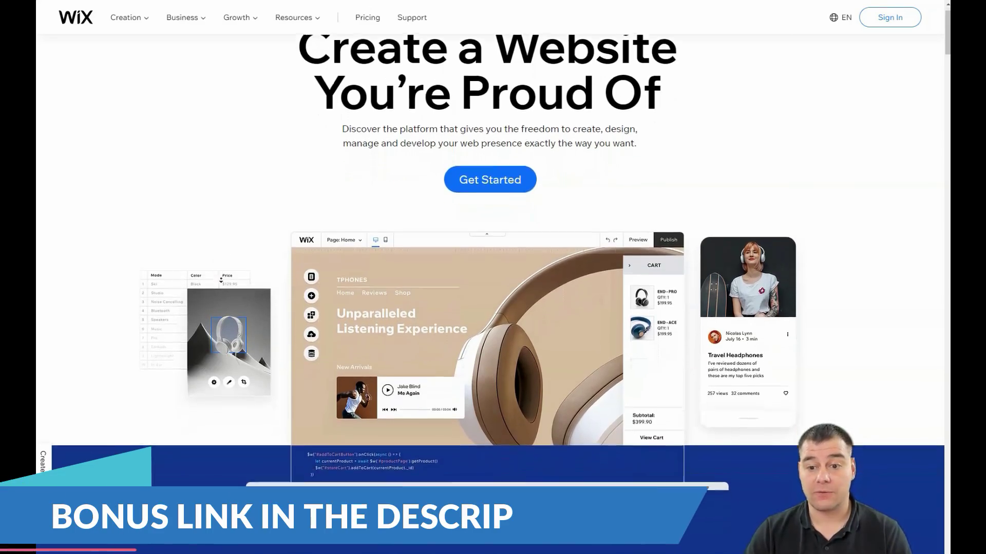
scroll(220, 280, "down", 2)
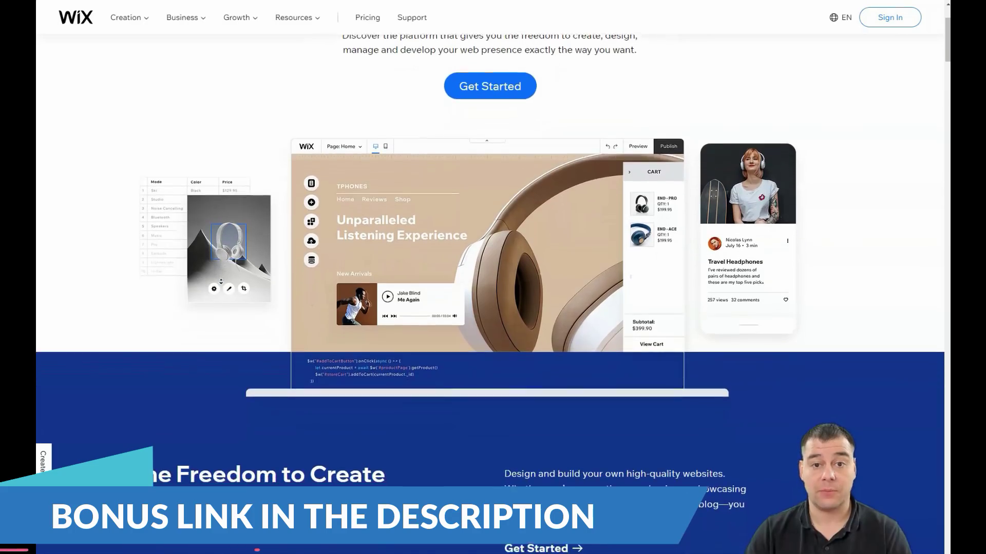
scroll(221, 281, "down", 2)
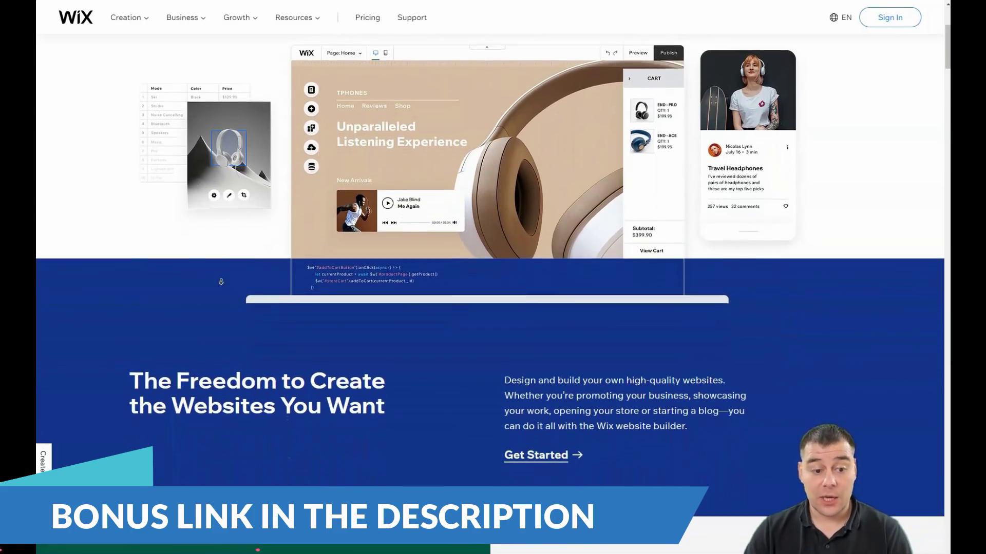
scroll(220, 281, "down", 2)
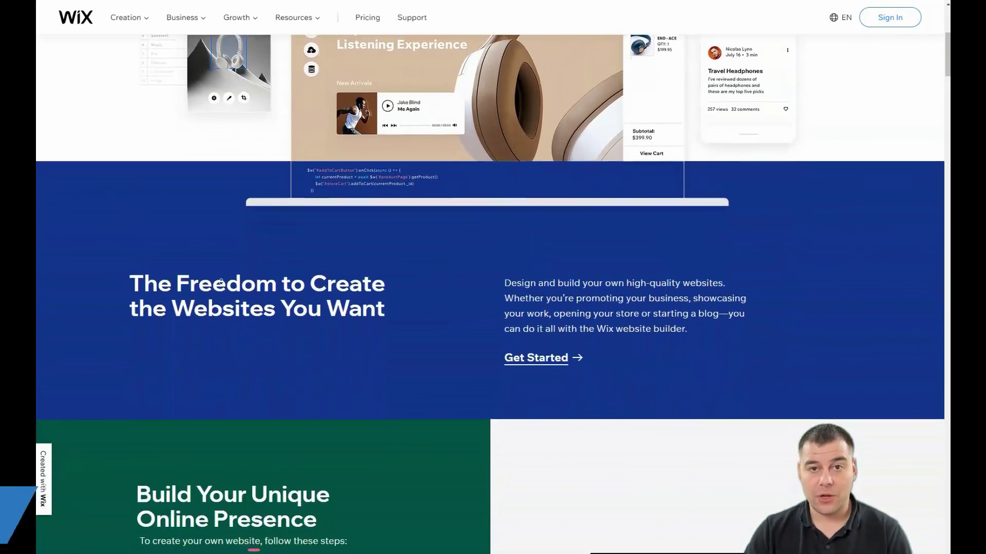
scroll(221, 282, "down", 2)
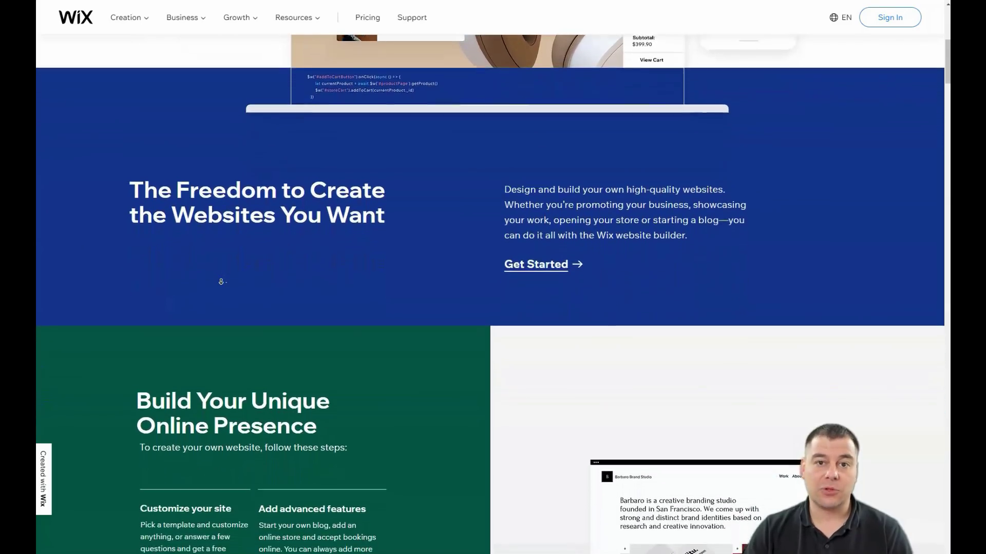
scroll(221, 281, "down", 2)
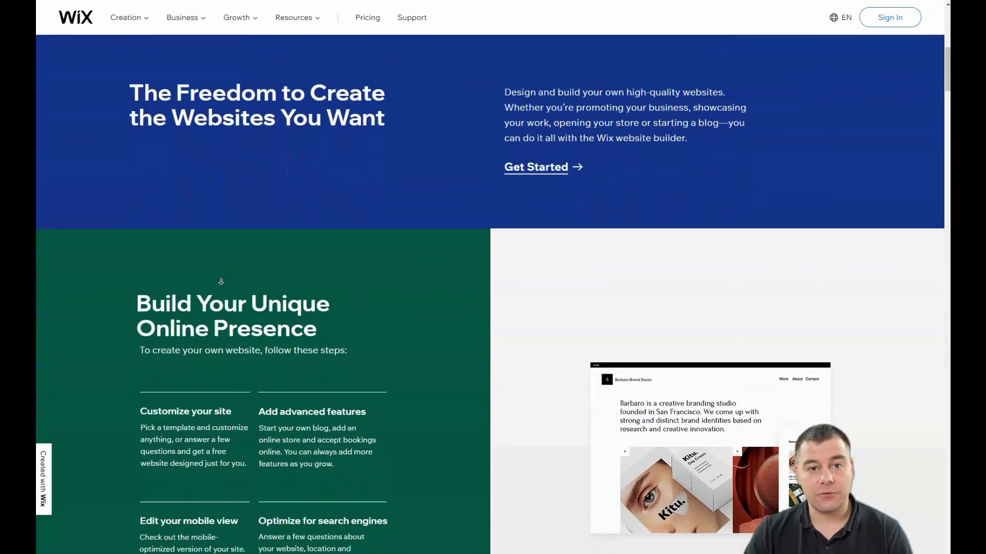
scroll(221, 282, "down", 2)
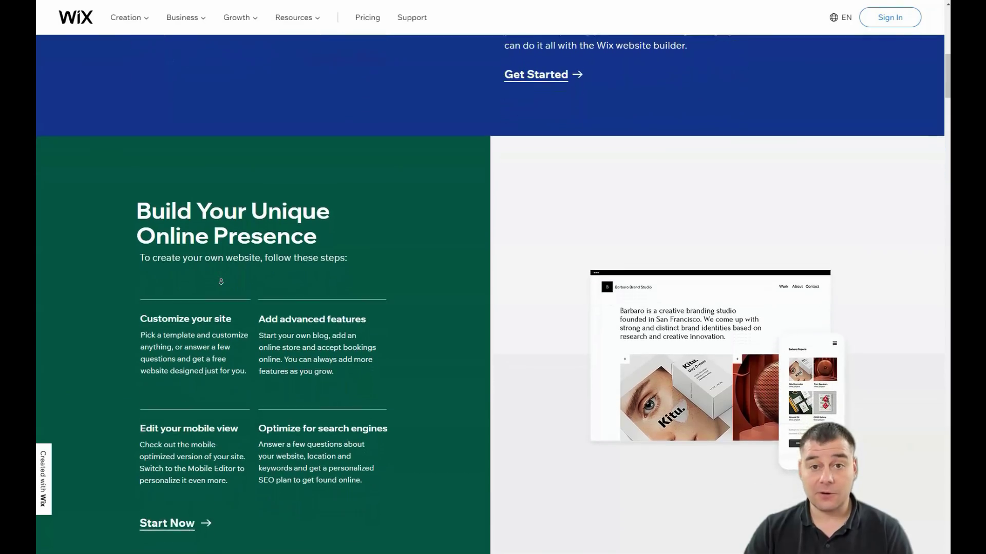
scroll(221, 281, "down", 2)
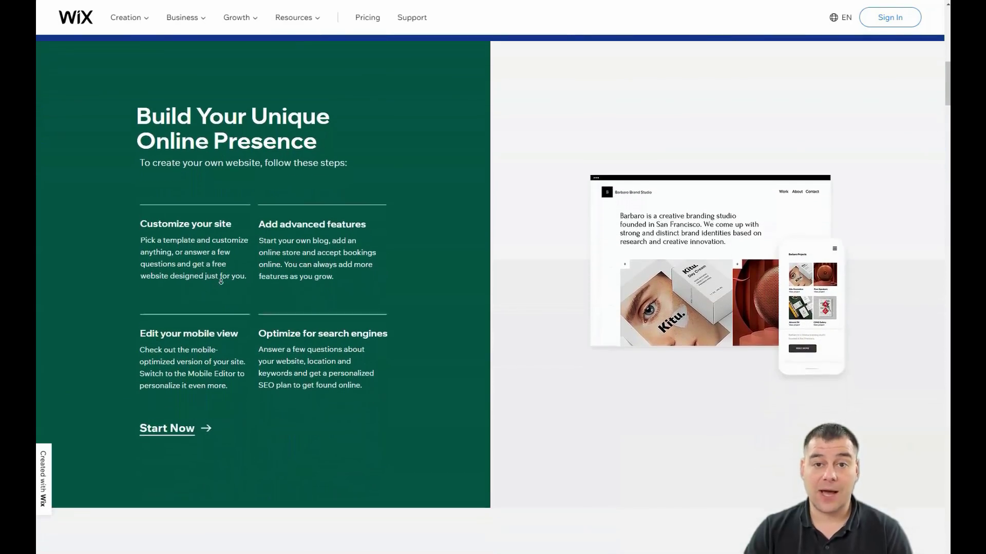
scroll(221, 281, "down", 2)
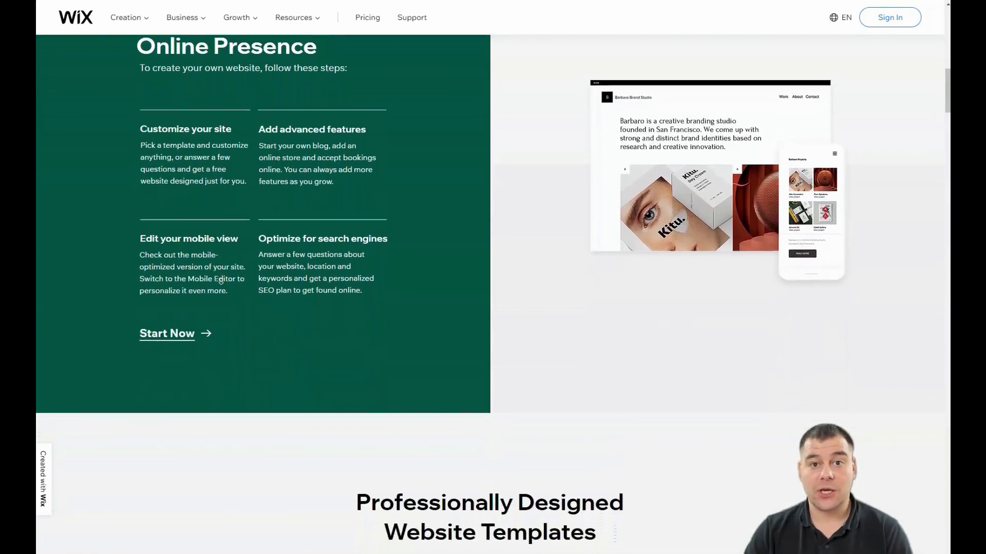
scroll(221, 281, "down", 2)
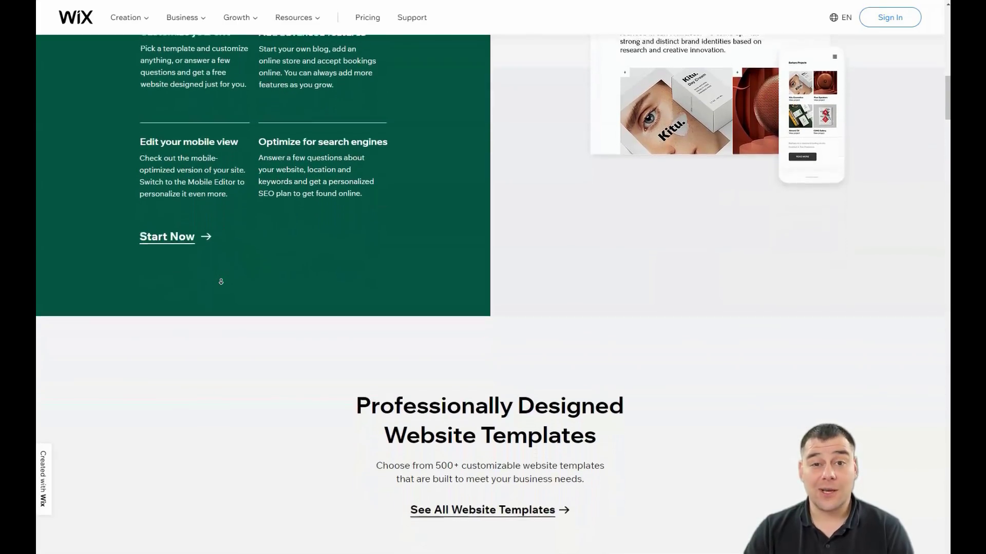
scroll(221, 281, "down", 2)
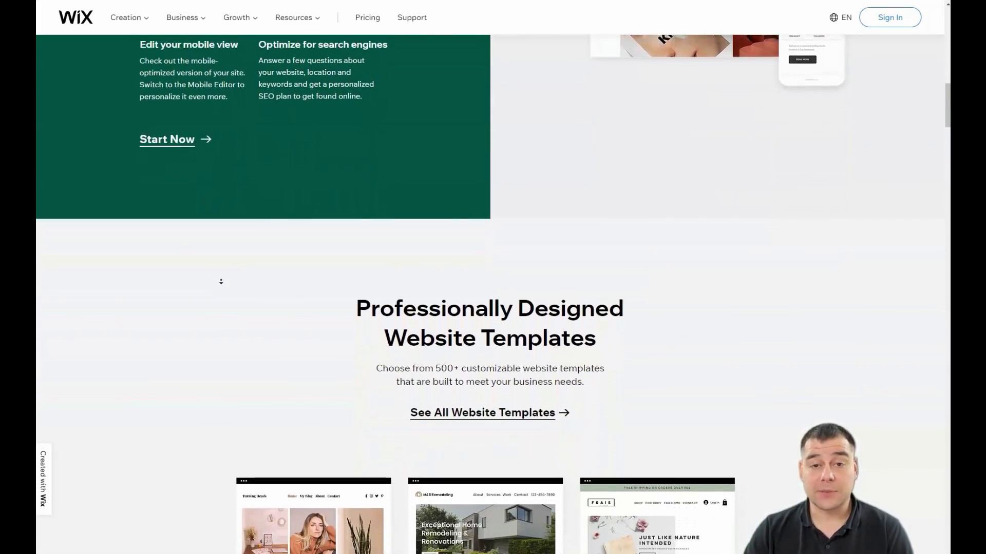
scroll(221, 281, "down", 2)
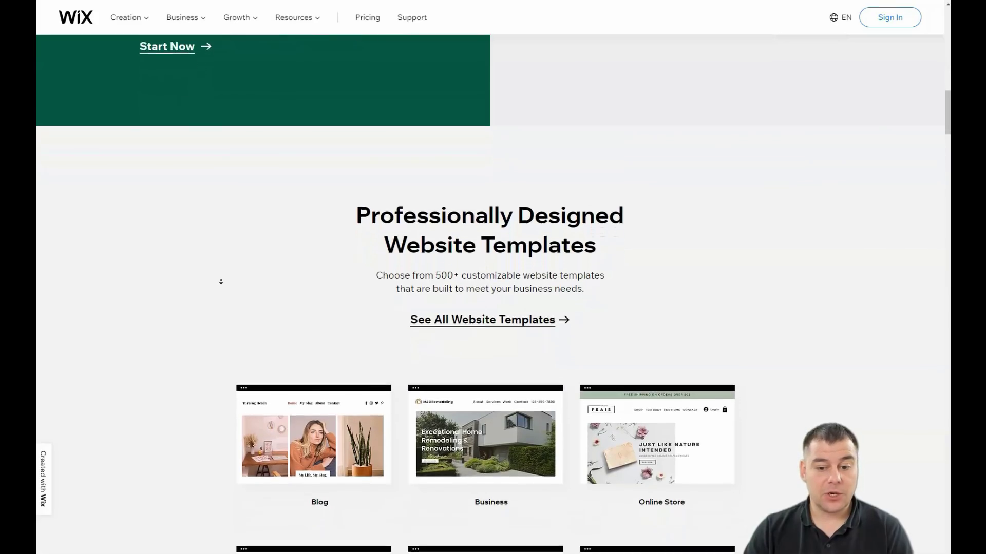
scroll(221, 281, "down", 2)
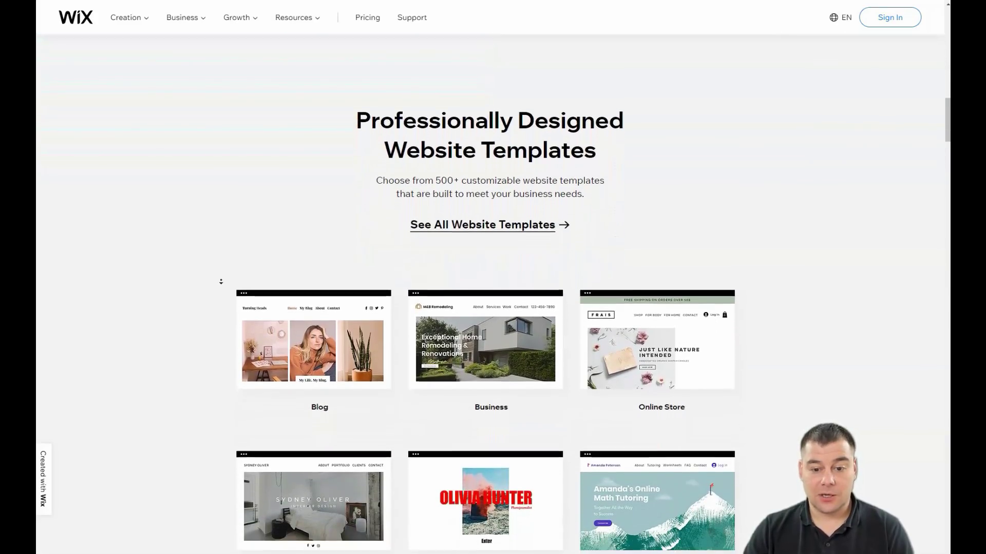
scroll(221, 281, "down", 2)
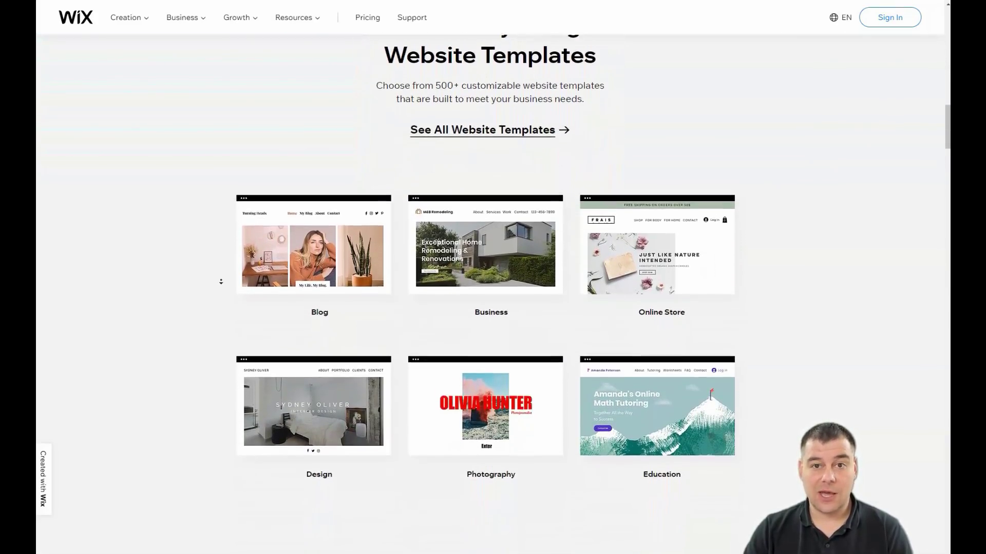
scroll(220, 282, "down", 2)
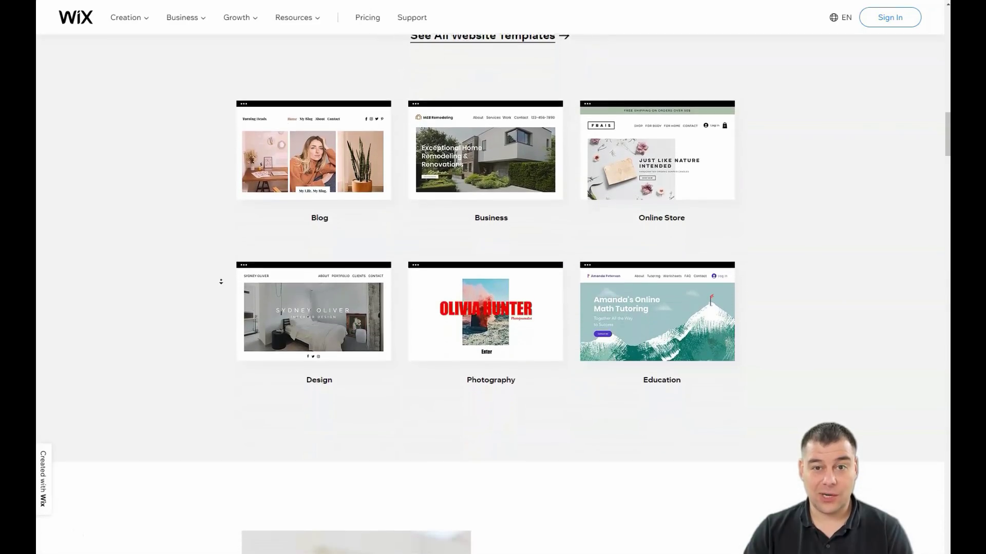
scroll(220, 281, "down", 2)
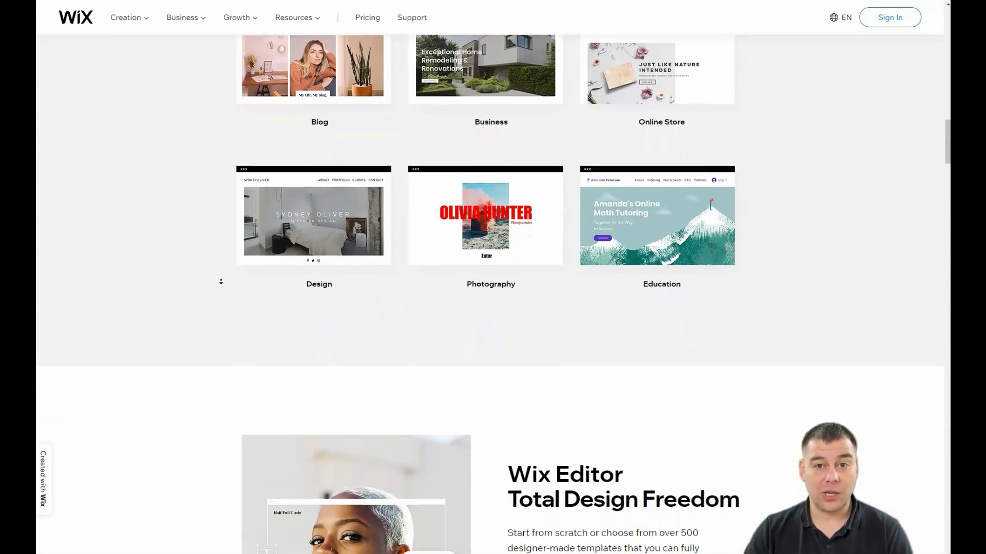
scroll(220, 281, "down", 2)
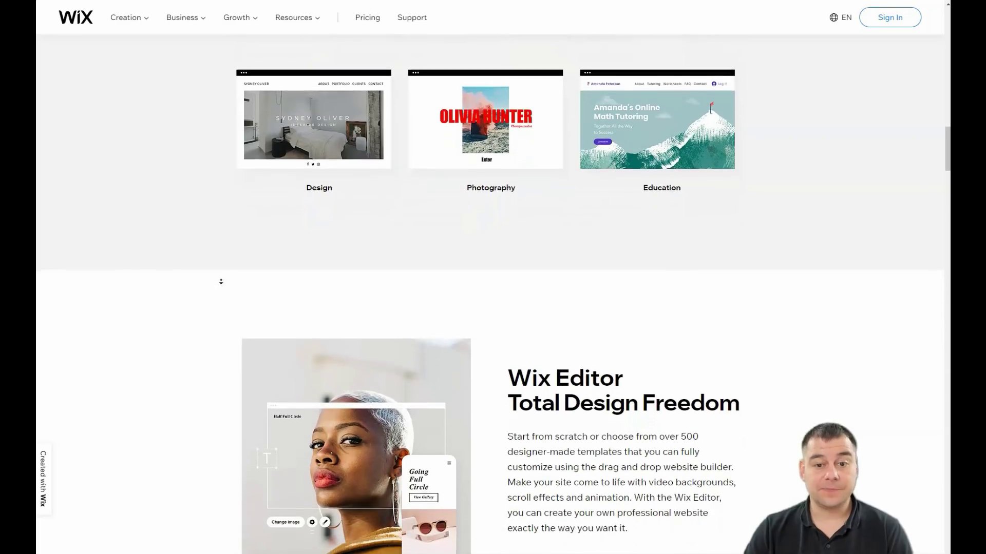
scroll(220, 282, "down", 2)
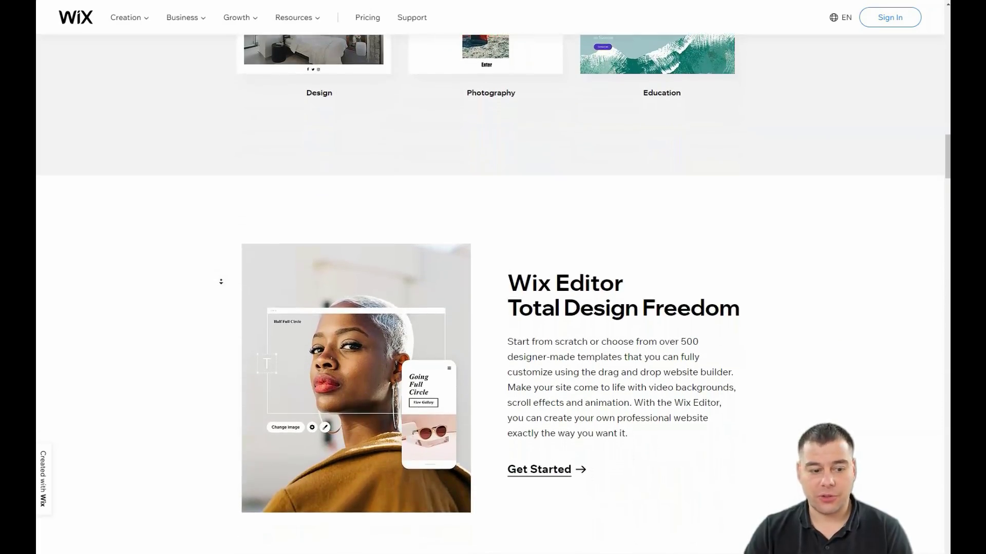
scroll(220, 281, "down", 2)
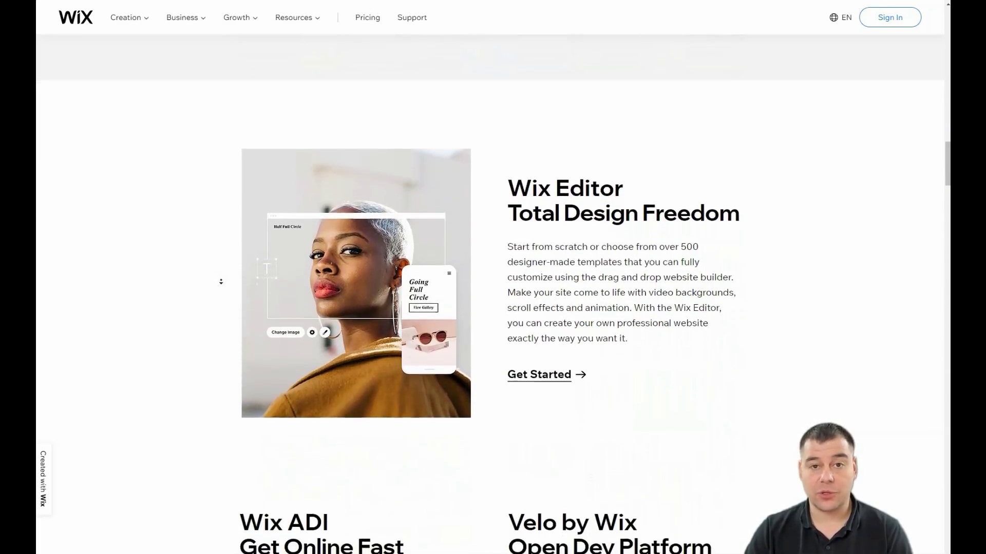
scroll(221, 282, "down", 2)
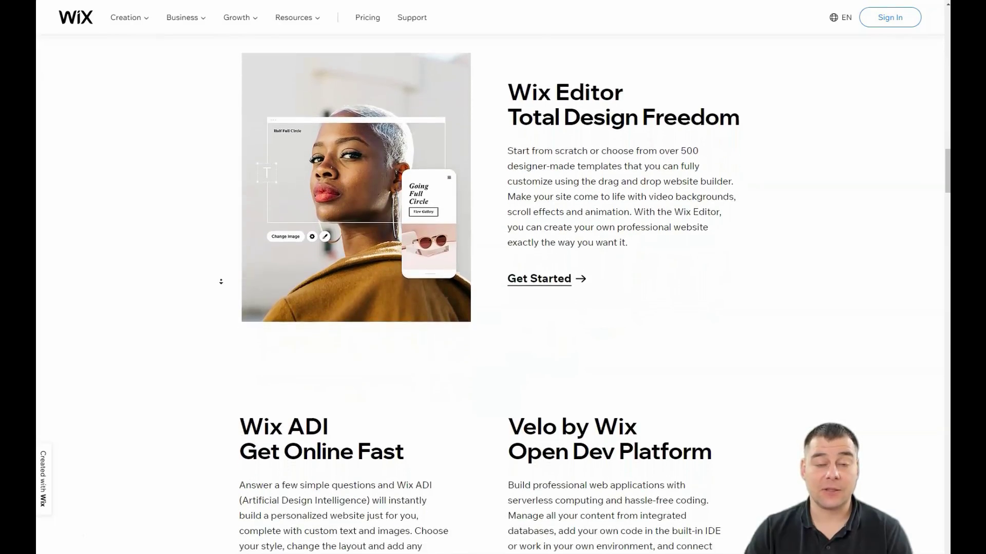
scroll(220, 282, "down", 2)
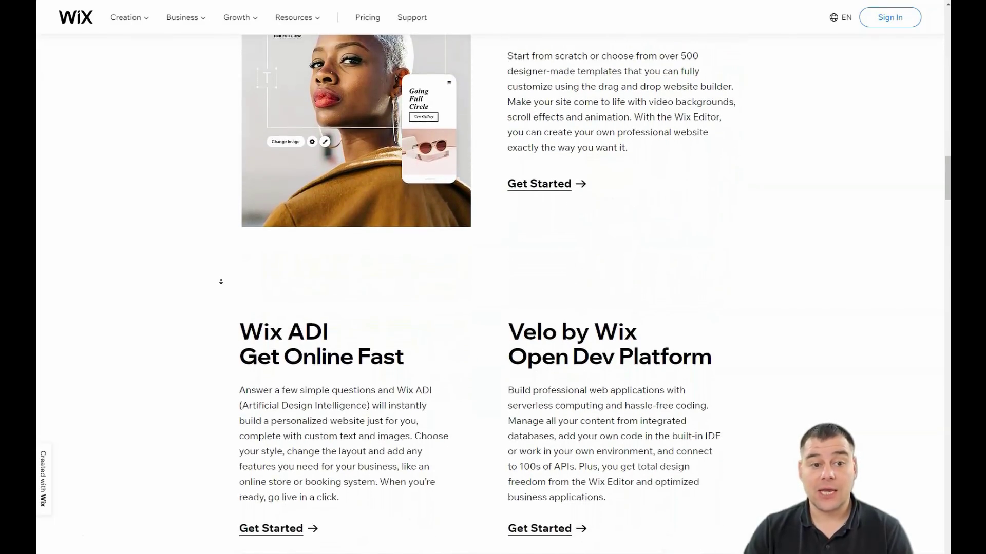
scroll(220, 281, "down", 2)
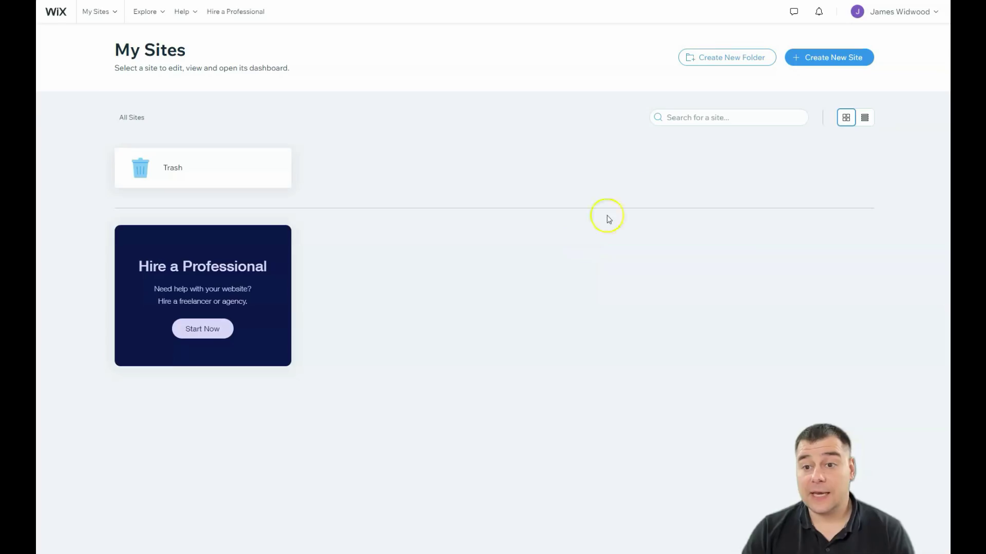
Create a new site of the kind Other and choose to build it with the Editor from a template
left_click(813, 61)
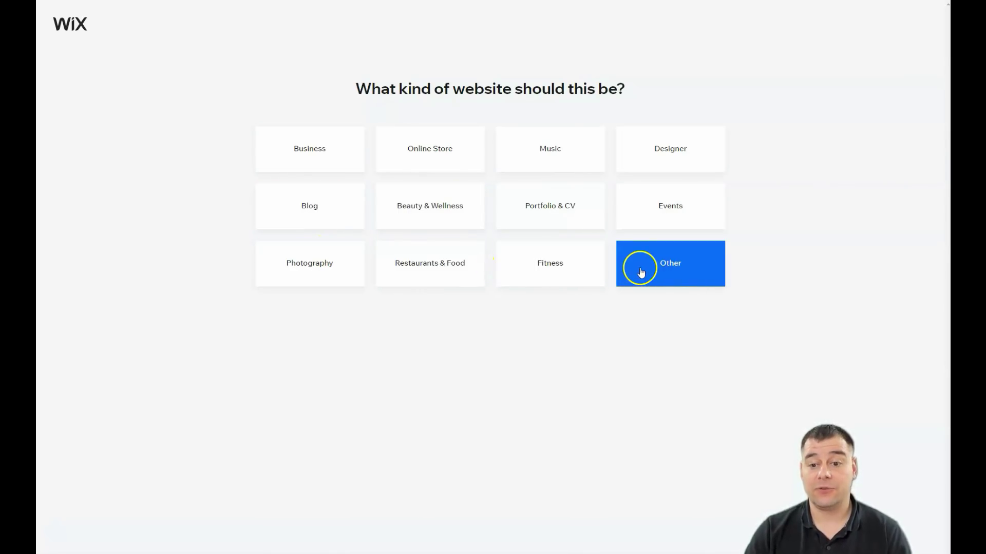
left_click(669, 267)
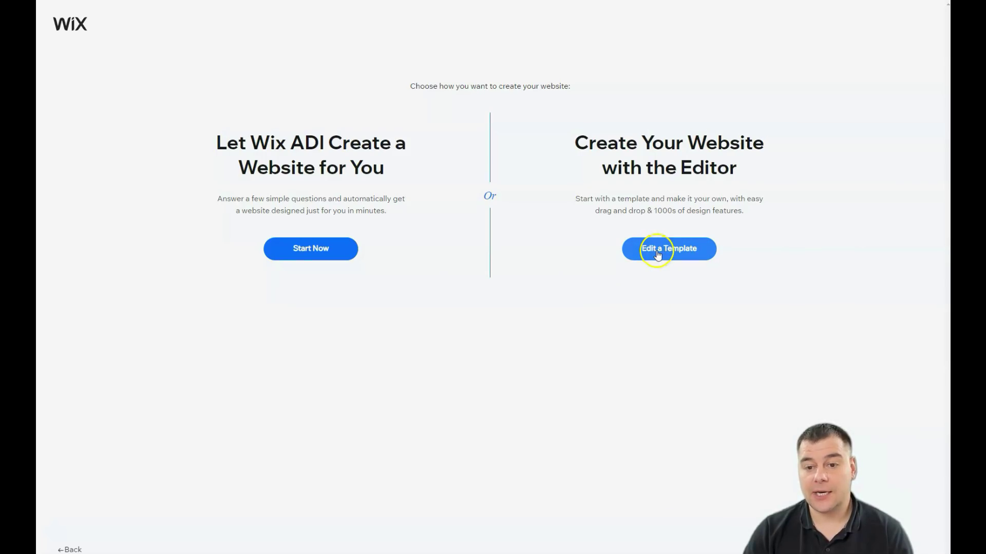
left_click(543, 261)
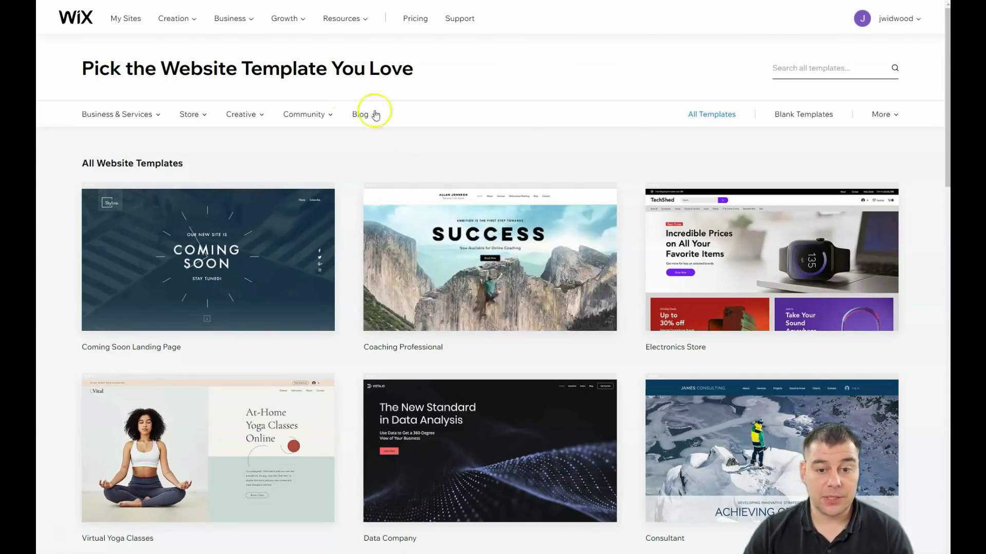
Browse pages 1 to 4 of the complete website template gallery and examine the available designs
scroll(524, 210, "down", 5)
scroll(532, 223, "down", 3)
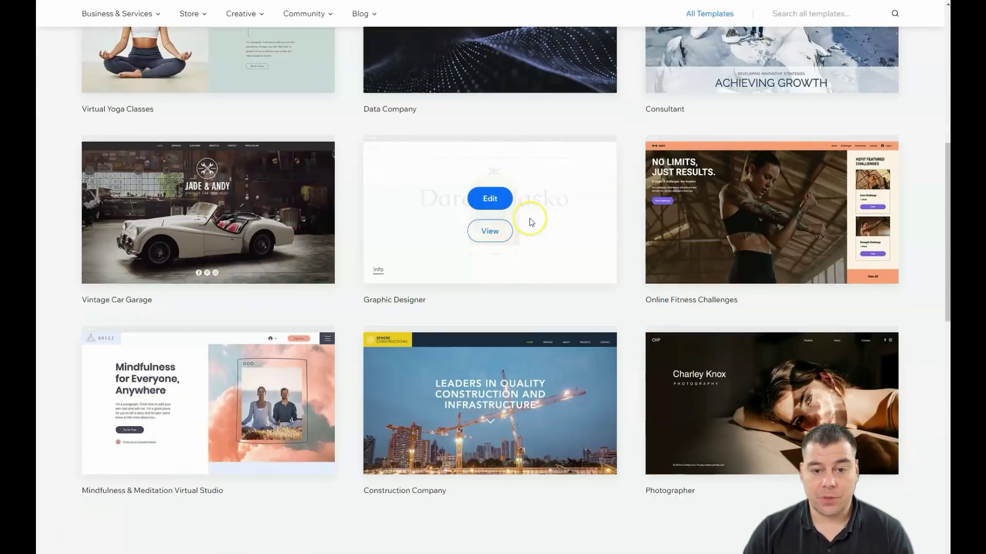
scroll(531, 222, "down", 5)
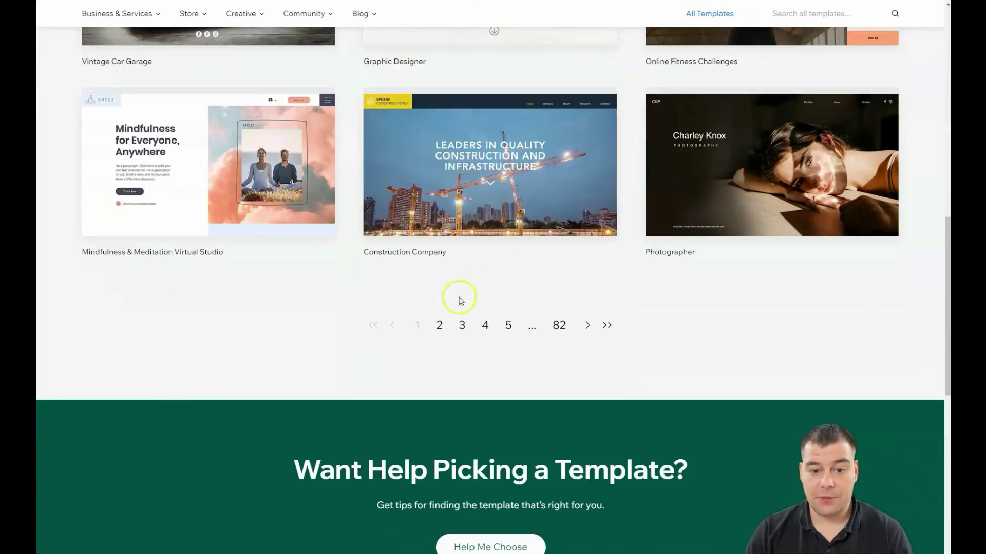
left_click(440, 325)
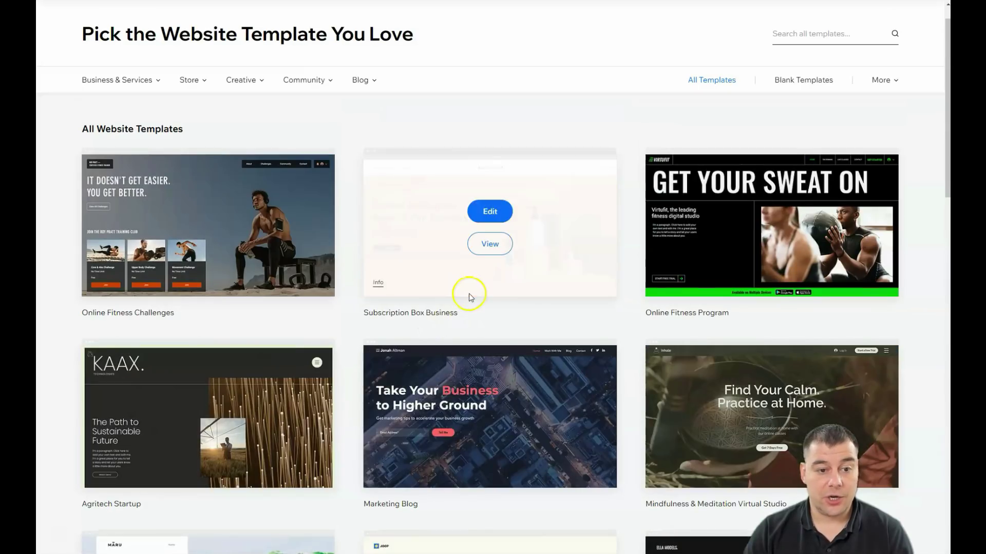
scroll(535, 307, "down", 6)
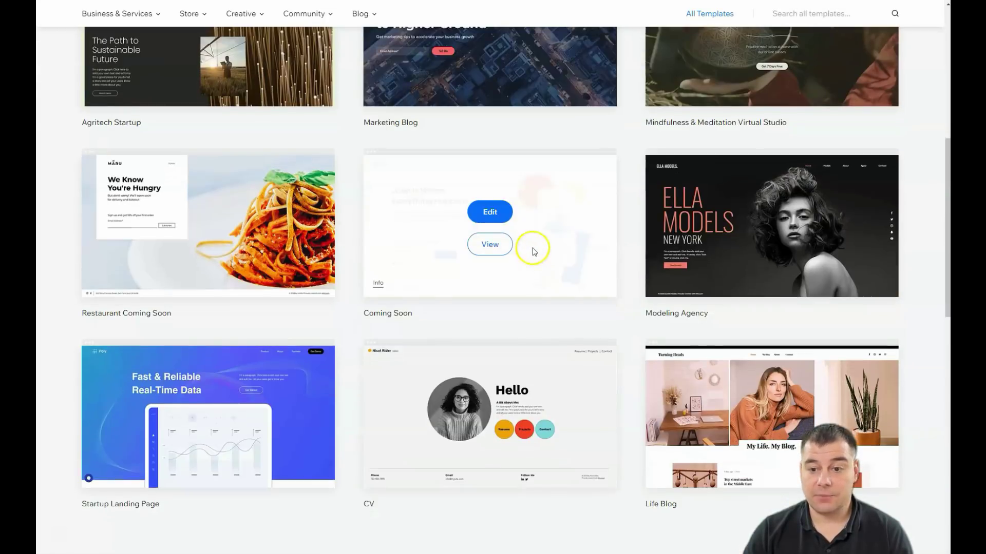
scroll(531, 241, "down", 4)
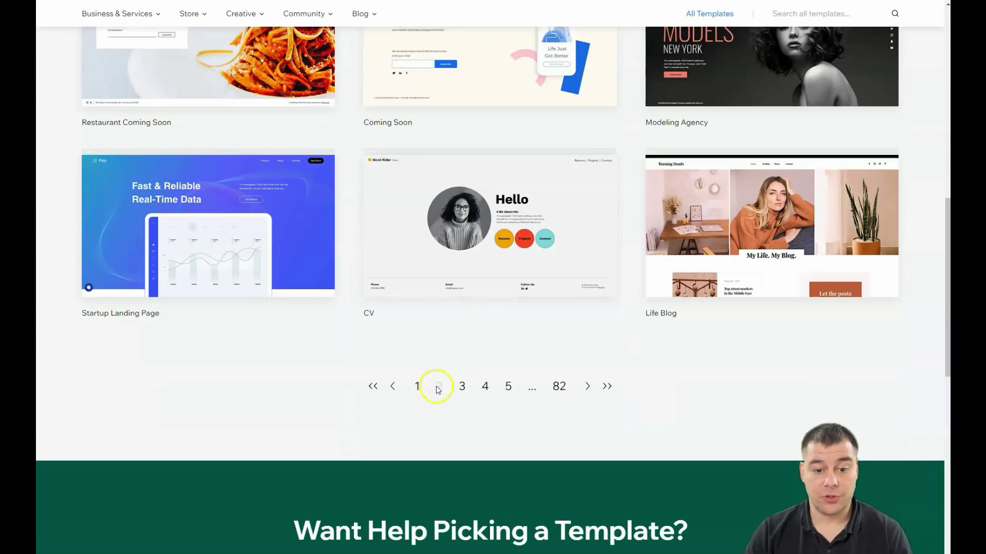
left_click(461, 388)
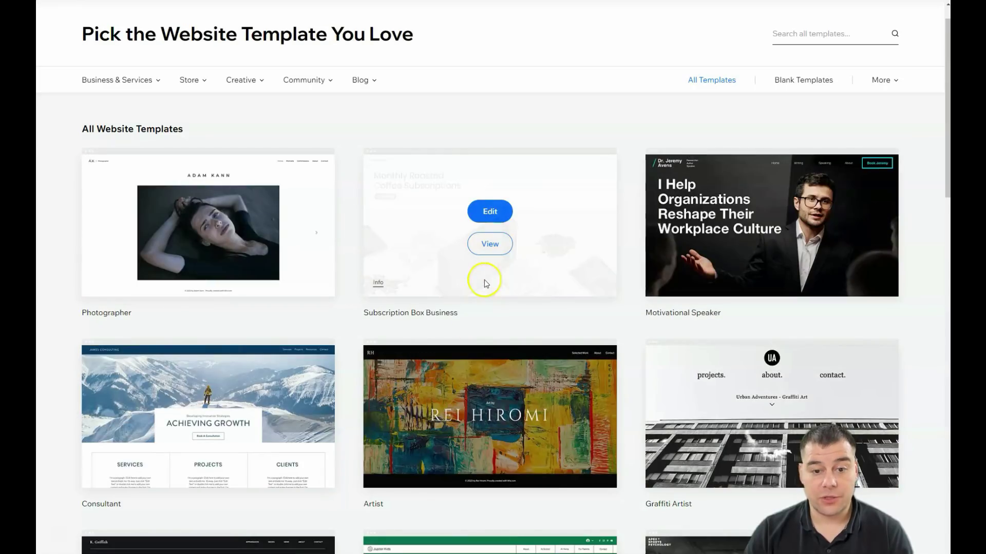
scroll(568, 299, "down", 6)
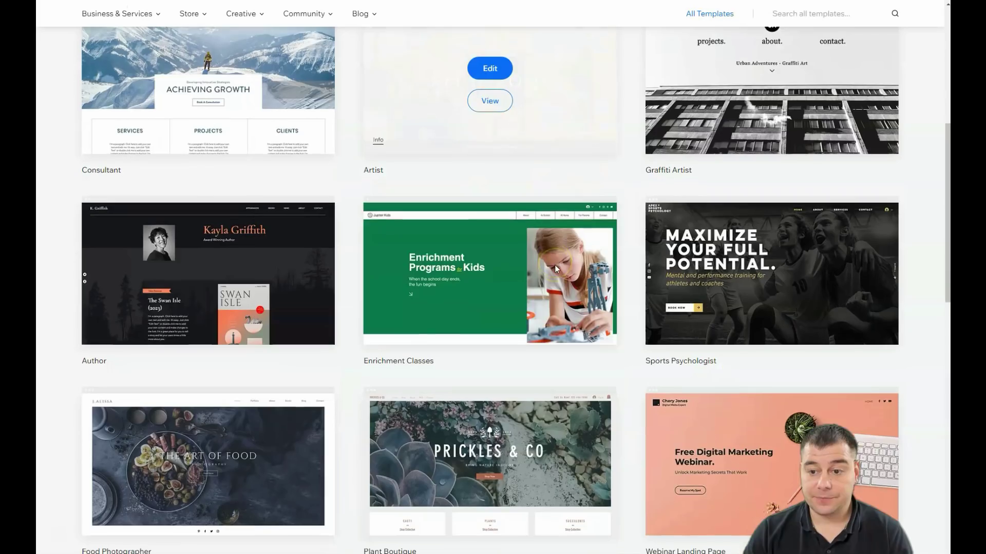
scroll(556, 265, "down", 4)
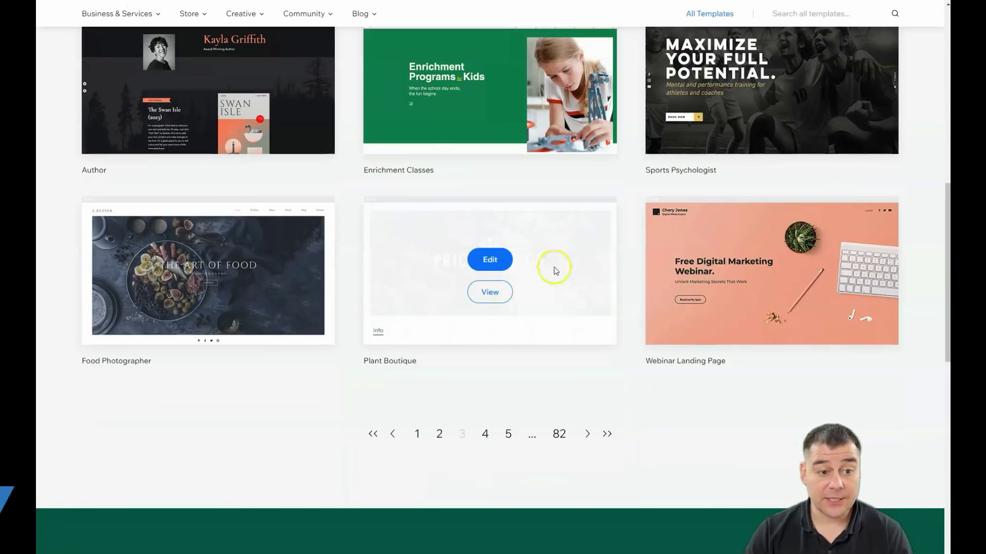
left_click(484, 434)
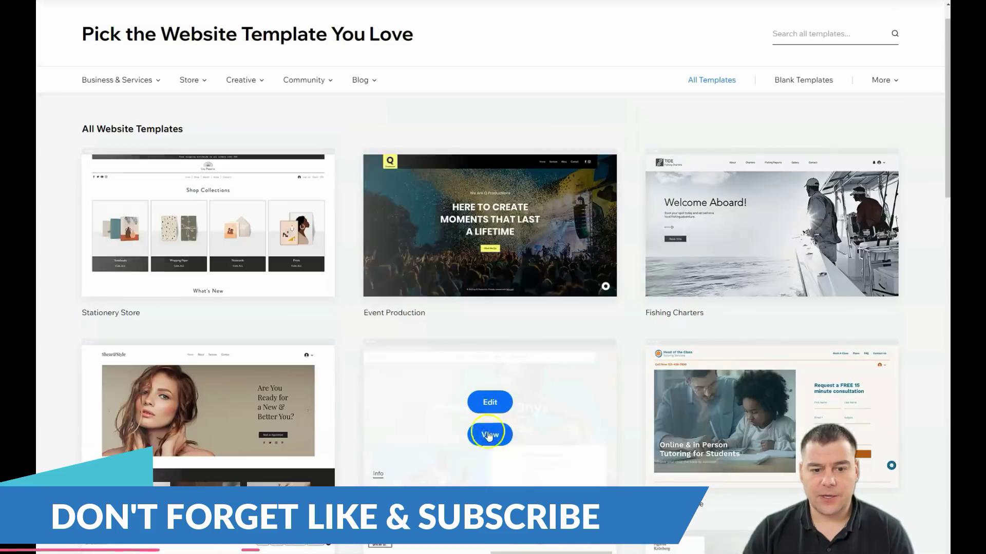
scroll(476, 281, "down", 5)
scroll(476, 281, "down", 3)
scroll(489, 267, "down", 2)
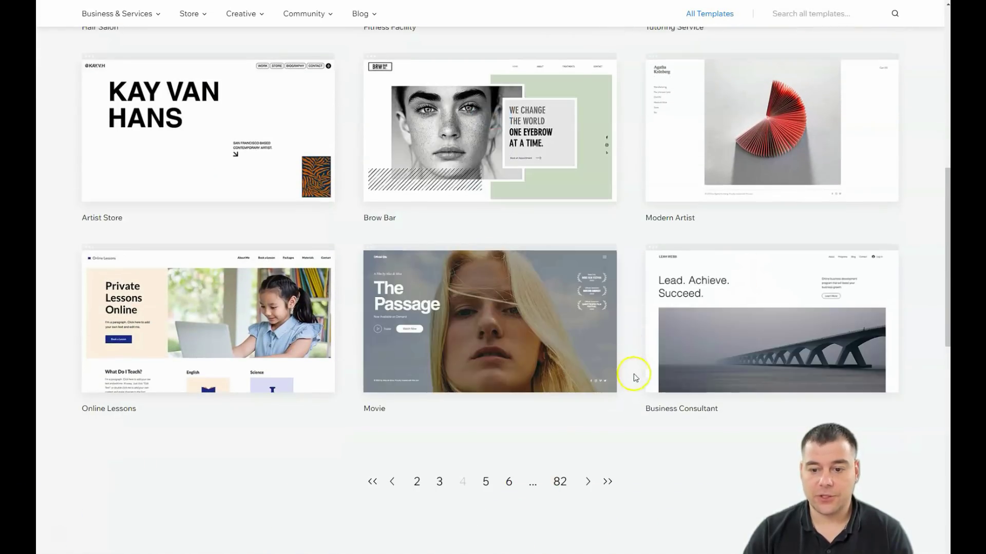
Browse page 5 of the website template gallery and continue to page 7
scroll(639, 356, "down", 2)
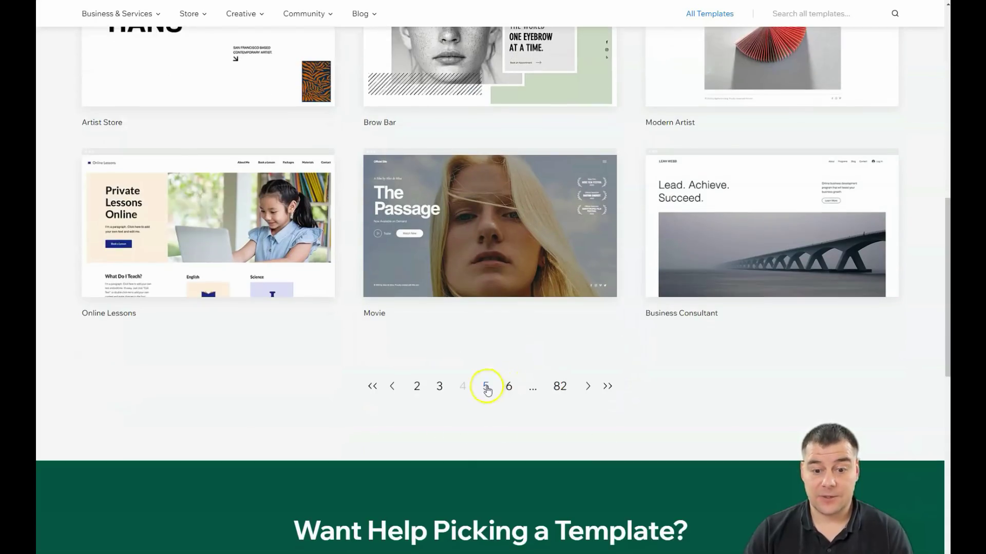
left_click(486, 388)
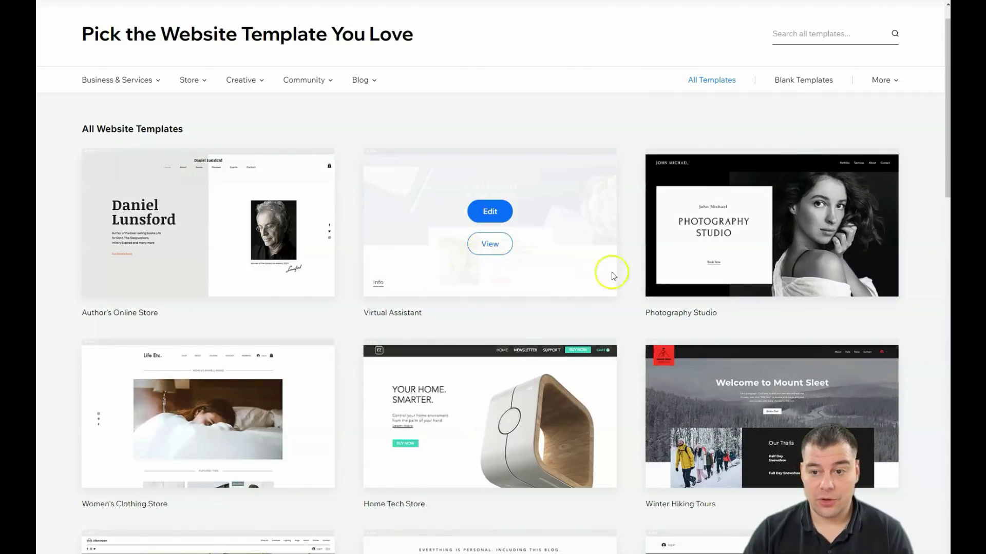
scroll(550, 242, "down", 10)
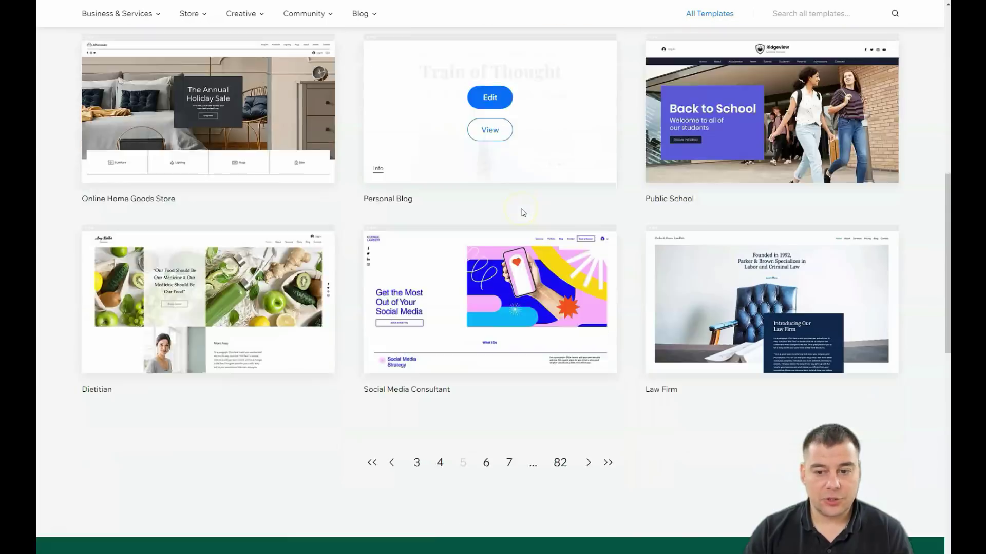
scroll(523, 213, "down", 3)
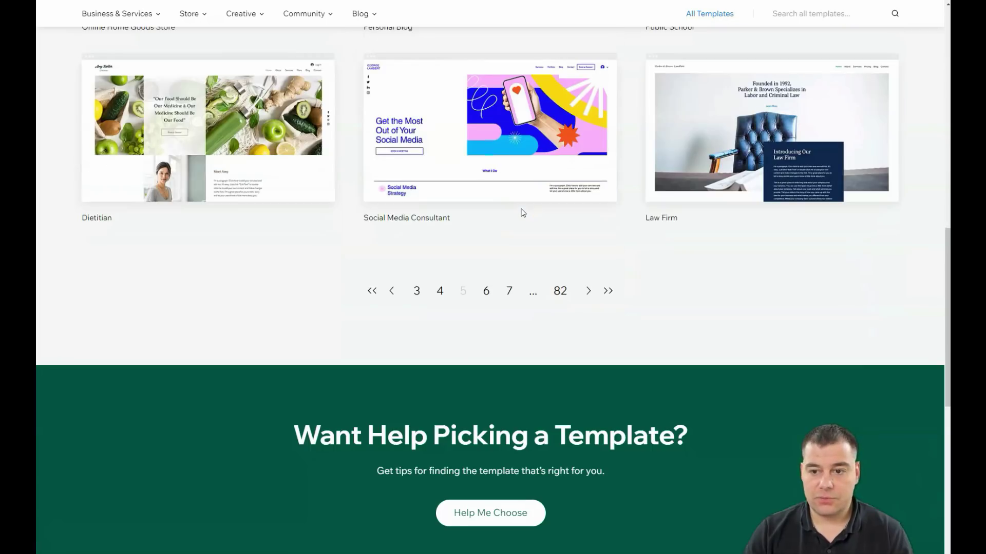
left_click(509, 291)
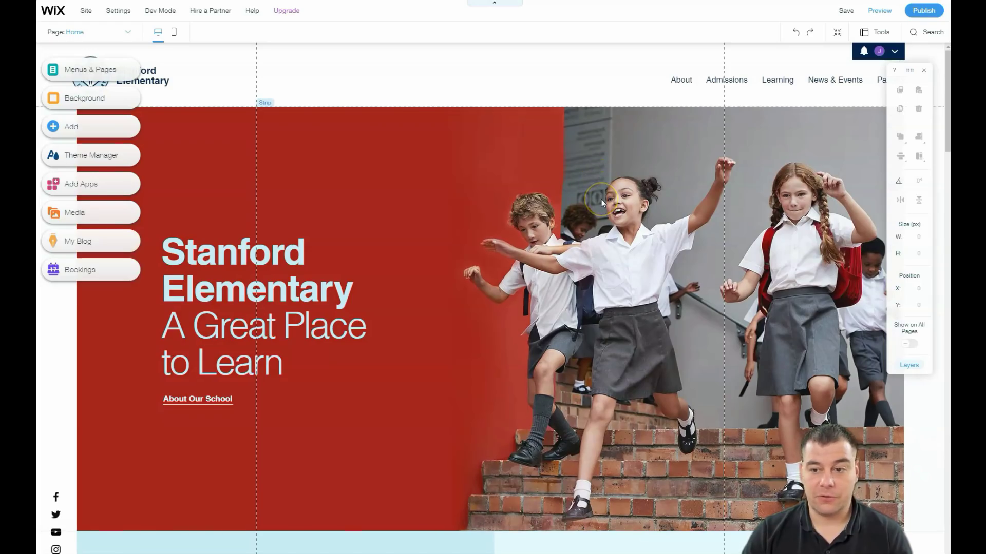
Look through the upper sections of the Stanford Elementary template's home page in the Editor
scroll(602, 202, "down", 8)
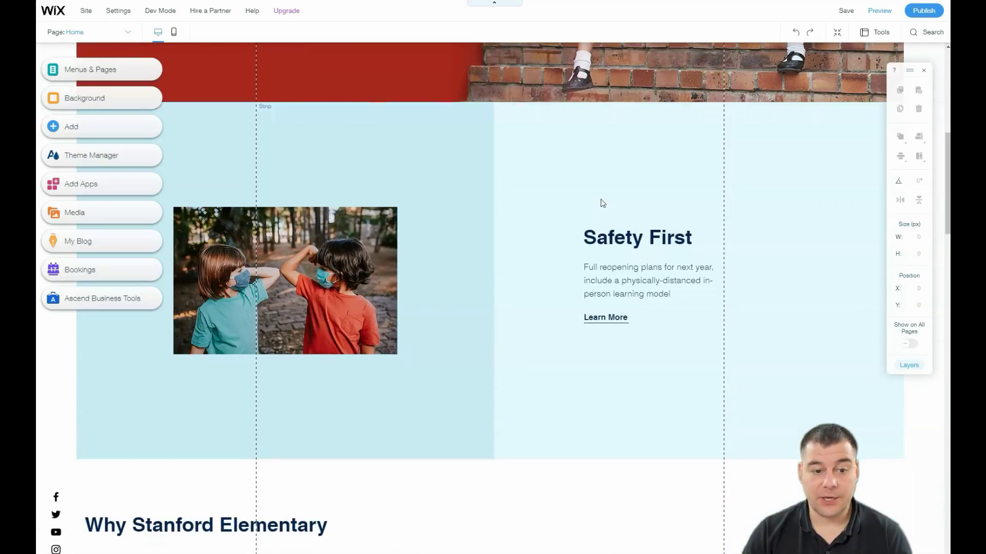
scroll(603, 203, "down", 3)
scroll(502, 334, "up", 5)
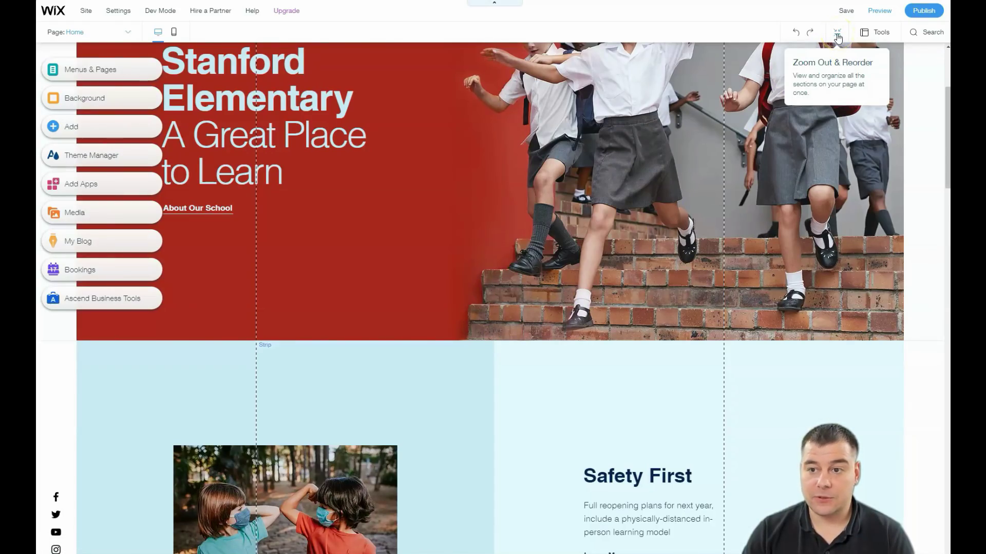
Switch to Zoom Out & Reorder mode and move the Enhance Learning section below the For the Parents section
left_click(838, 34)
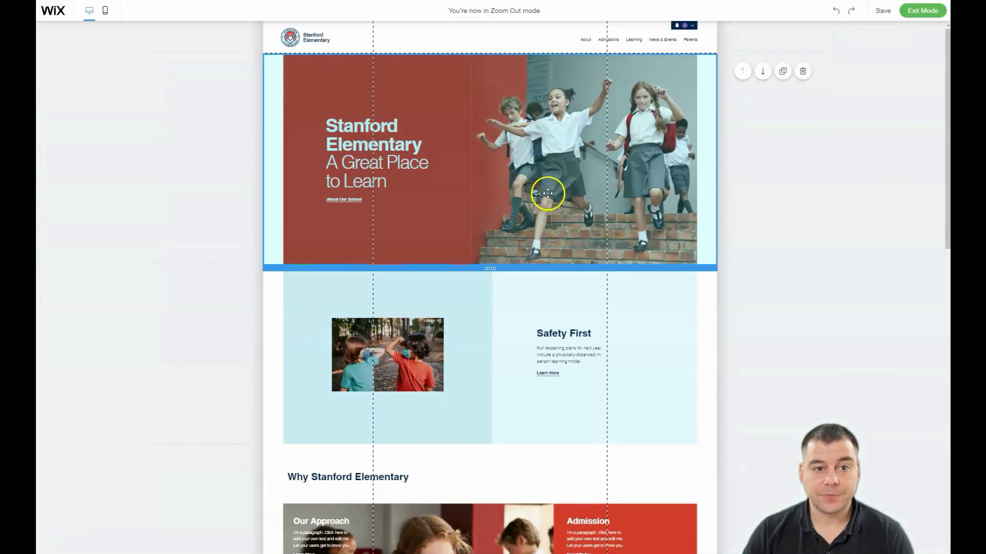
scroll(519, 341, "down", 8)
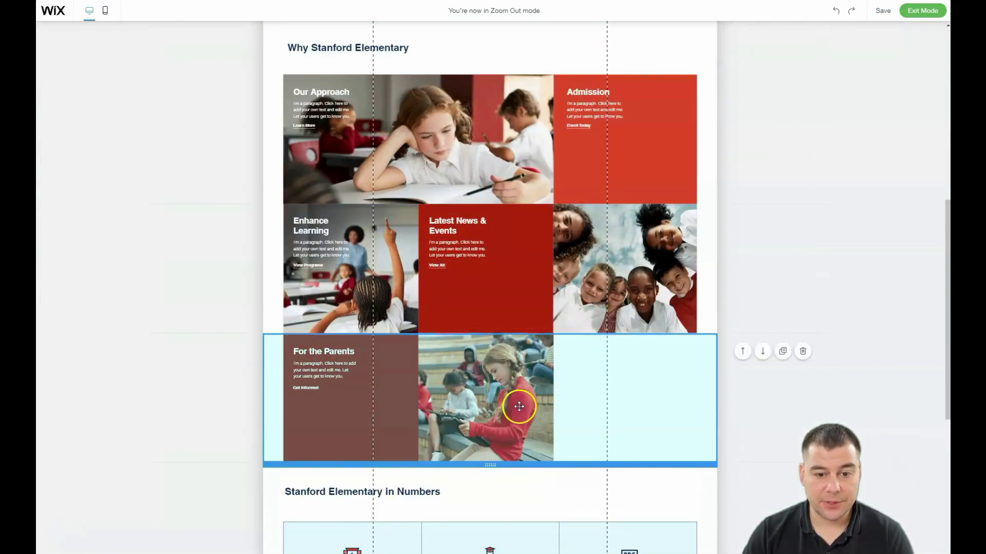
scroll(528, 376, "down", 1)
scroll(528, 377, "down", 7)
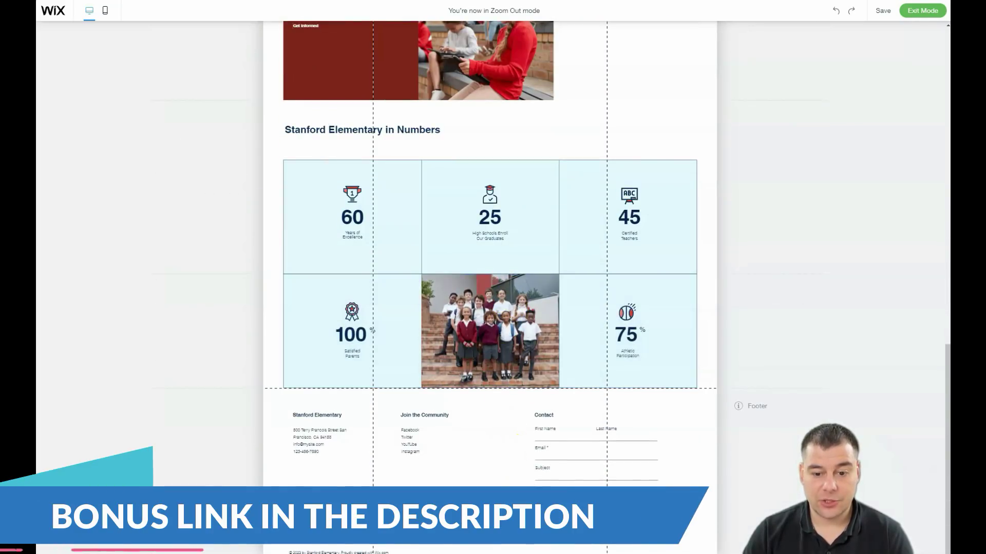
scroll(512, 375, "up", 6)
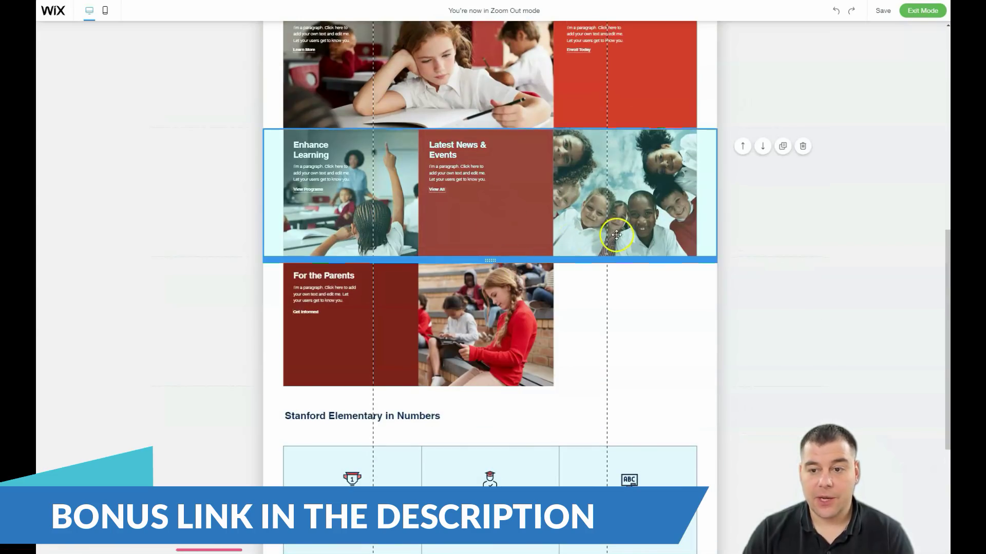
left_click(762, 146)
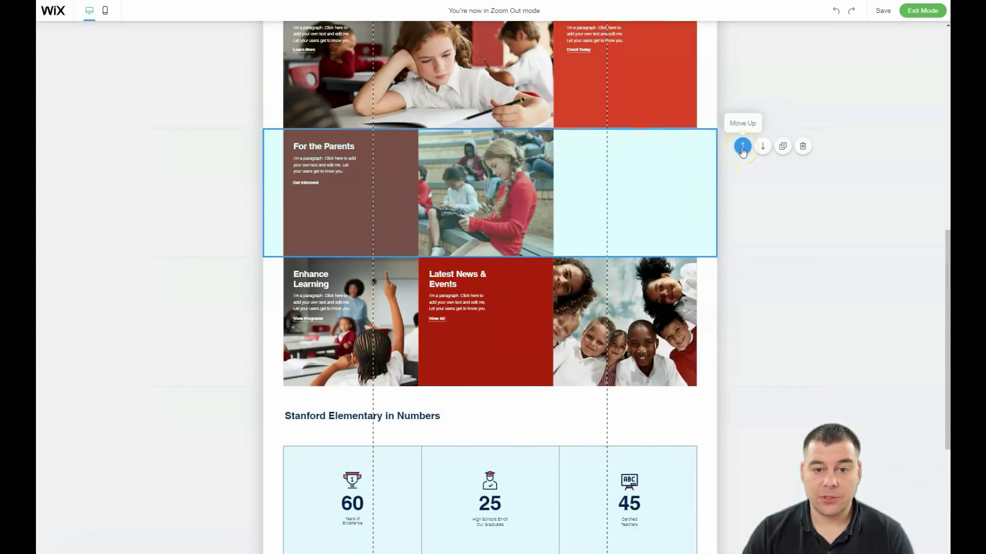
Try other orders for the For the Parents, Why Stanford Elementary and Enhance Learning sections, and restore the previous order
left_click(741, 147)
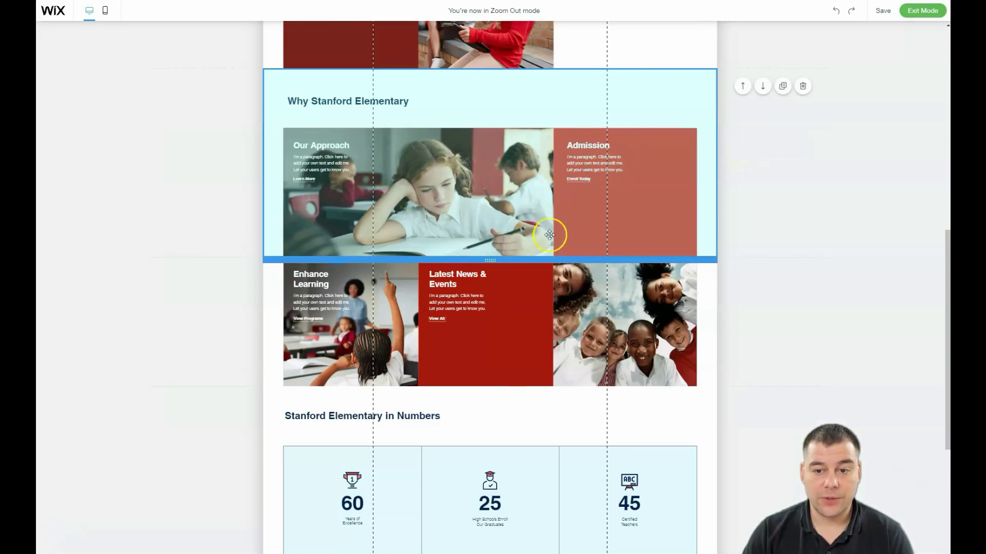
left_click(762, 85)
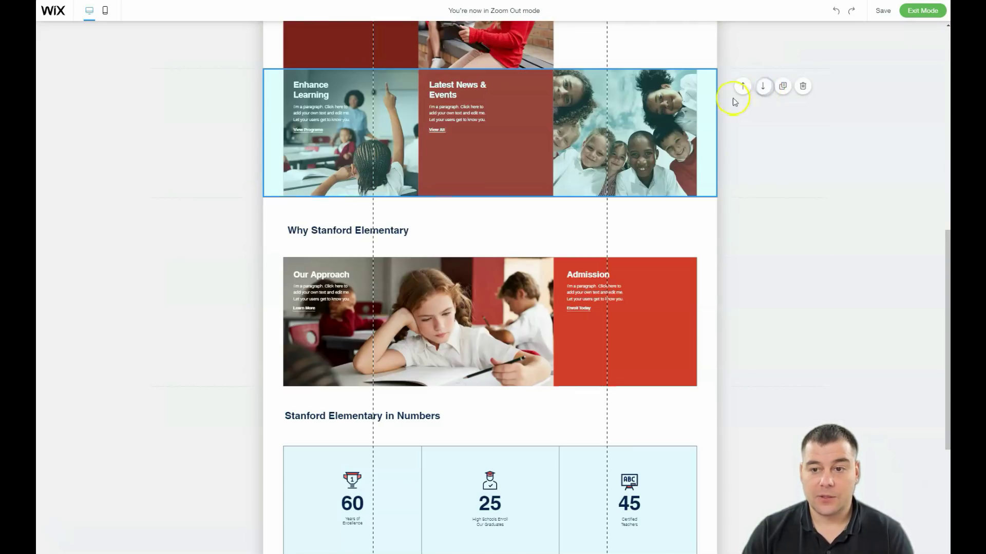
left_click(707, 222)
left_click(741, 214)
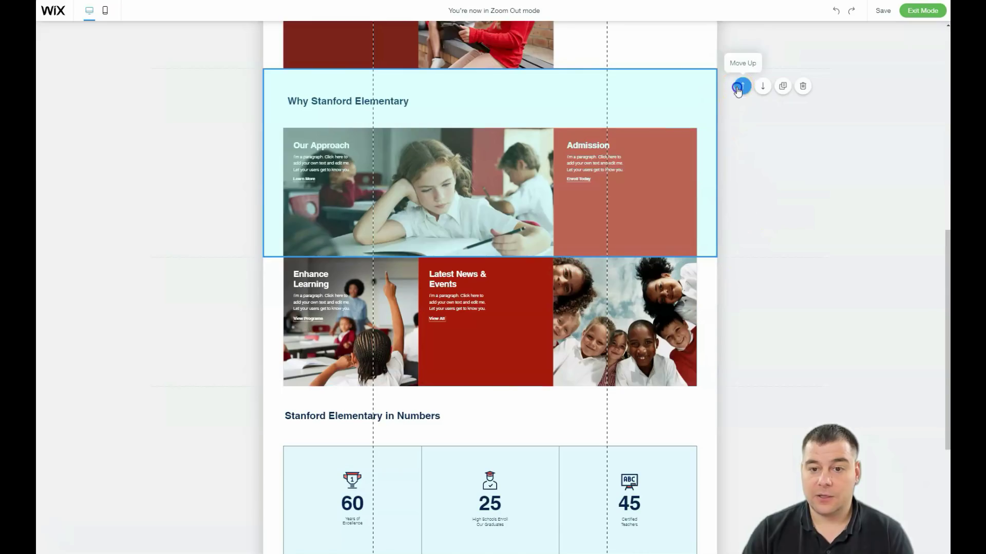
left_click(740, 86)
Check the upper sections of the reordered page and exit Zoom Out mode
scroll(689, 221, "up", 5)
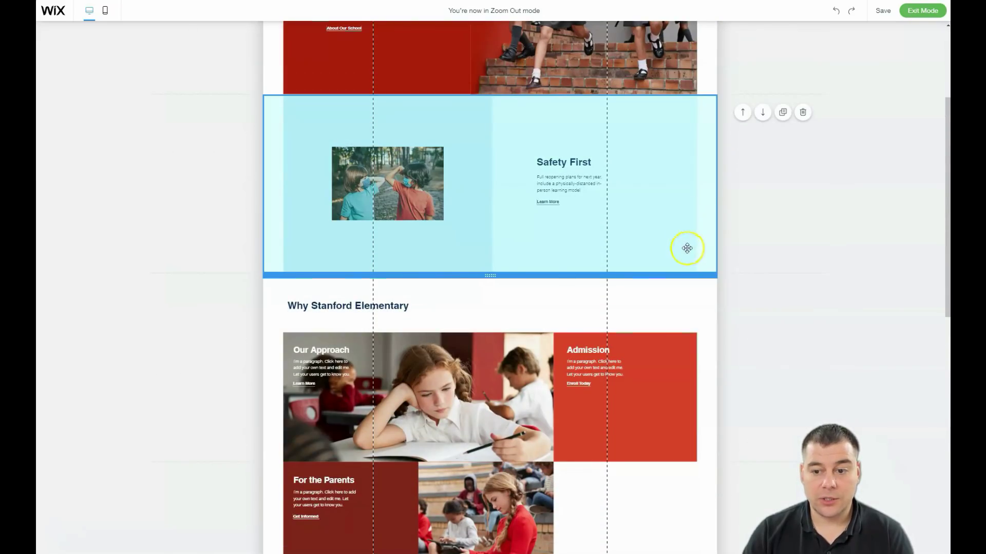
scroll(598, 242, "up", 3)
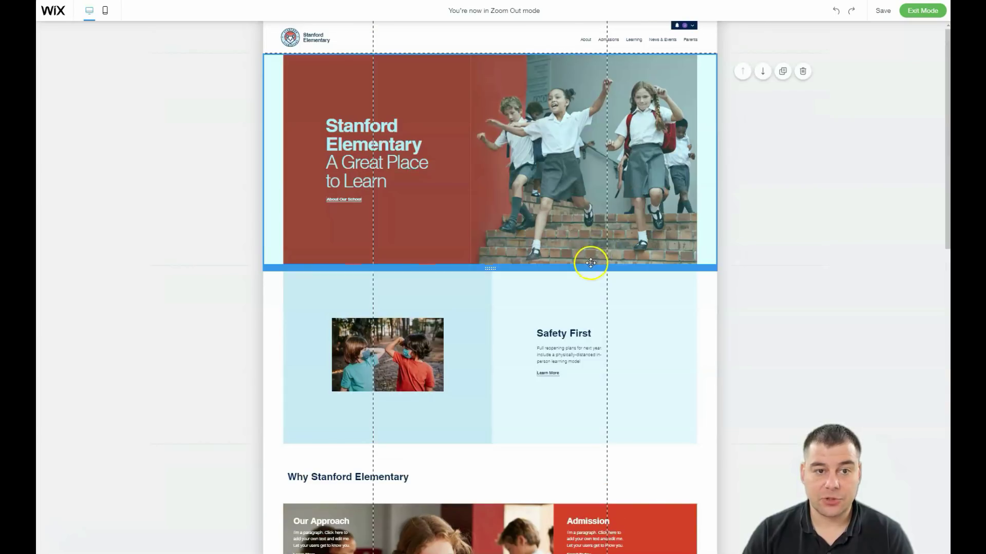
left_click(922, 11)
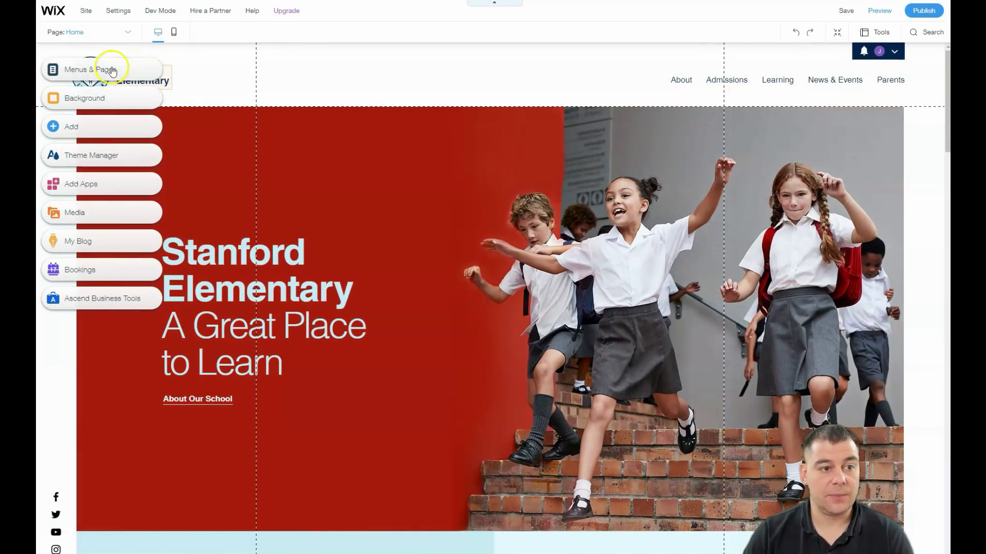
Examine the mobile version of the home page from header to statistics, and return to the top of the desktop version
left_click(174, 34)
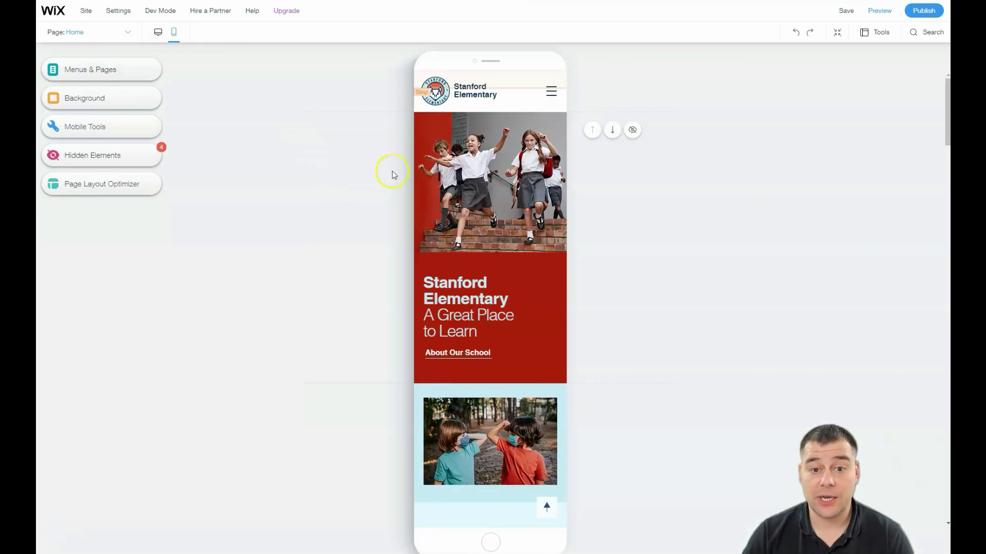
scroll(472, 169, "down", 8)
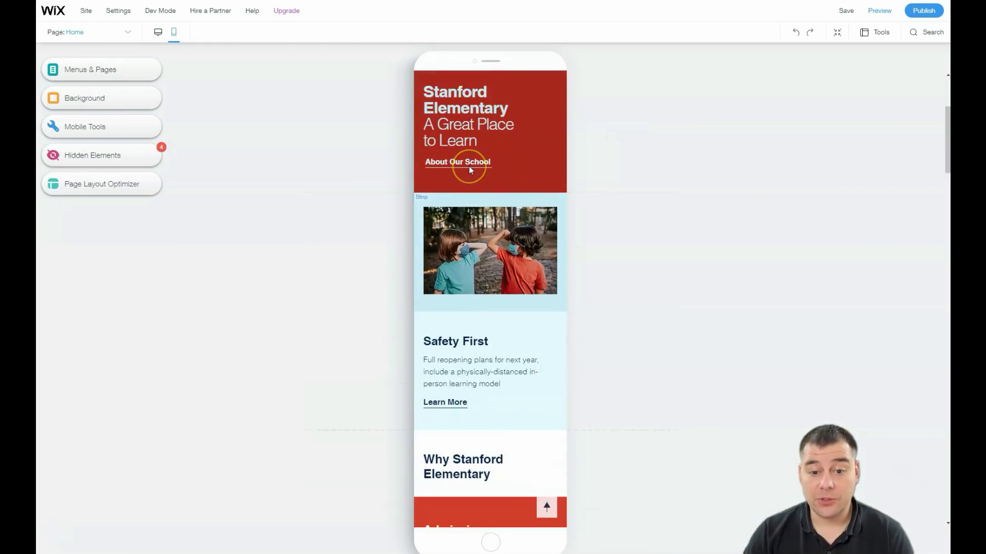
scroll(470, 169, "down", 9)
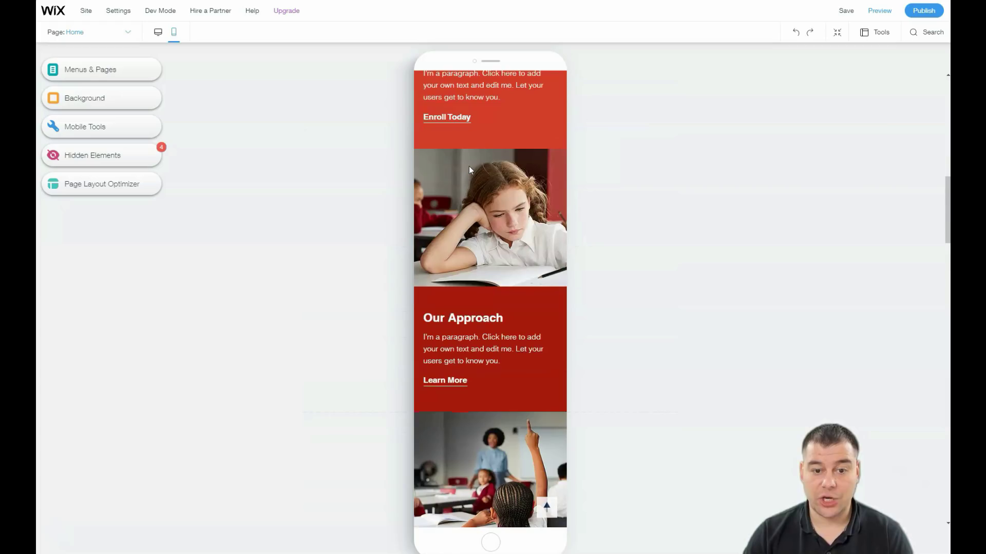
scroll(469, 169, "down", 10)
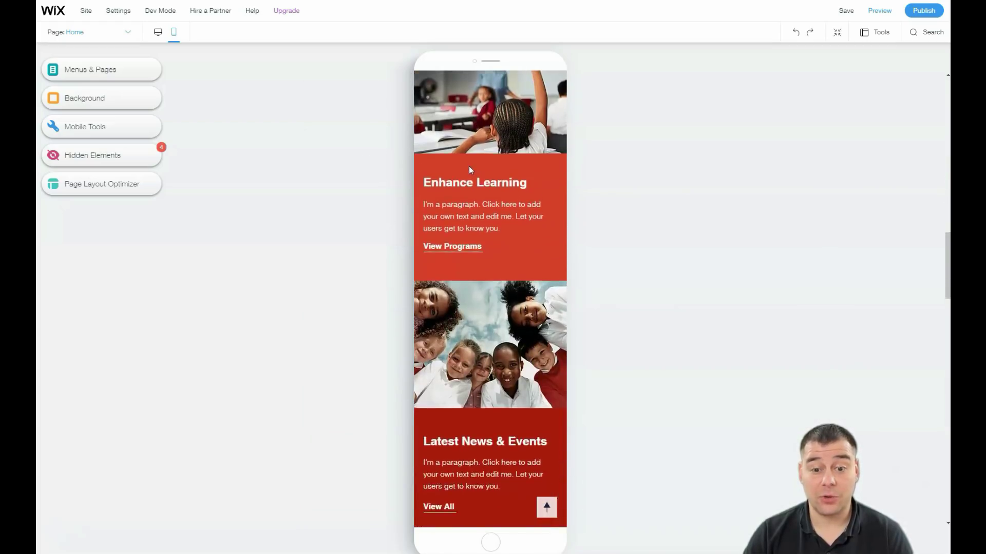
scroll(469, 169, "down", 9)
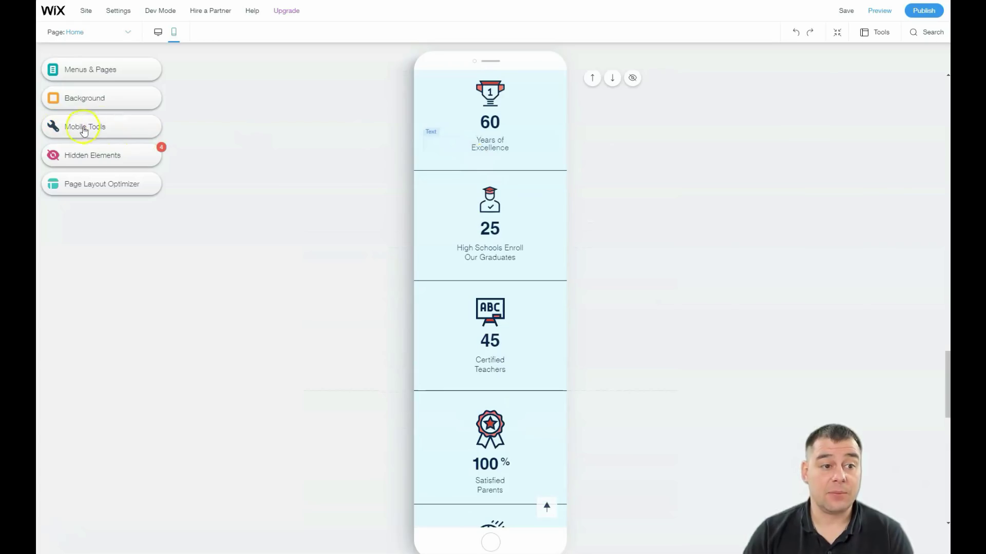
left_click(157, 34)
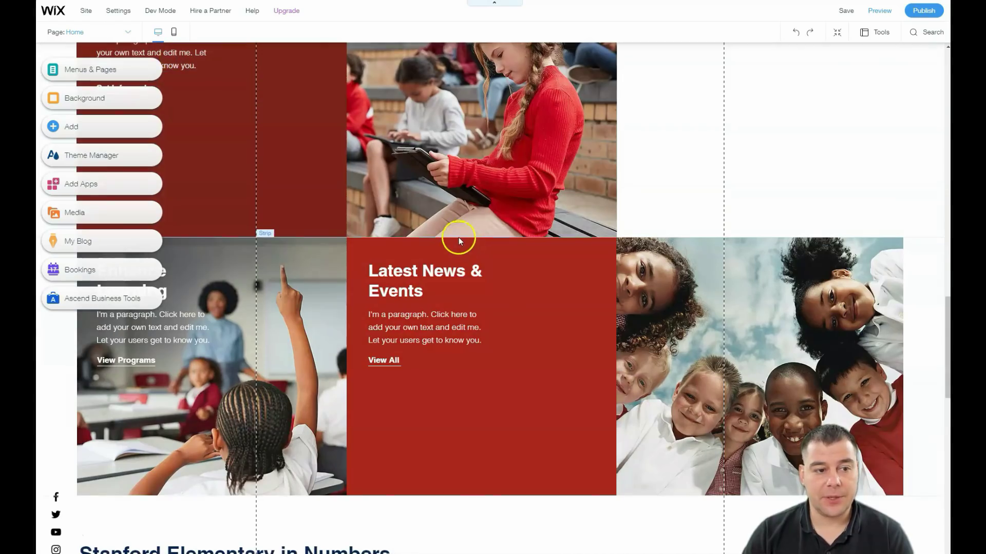
scroll(458, 237, "up", 10)
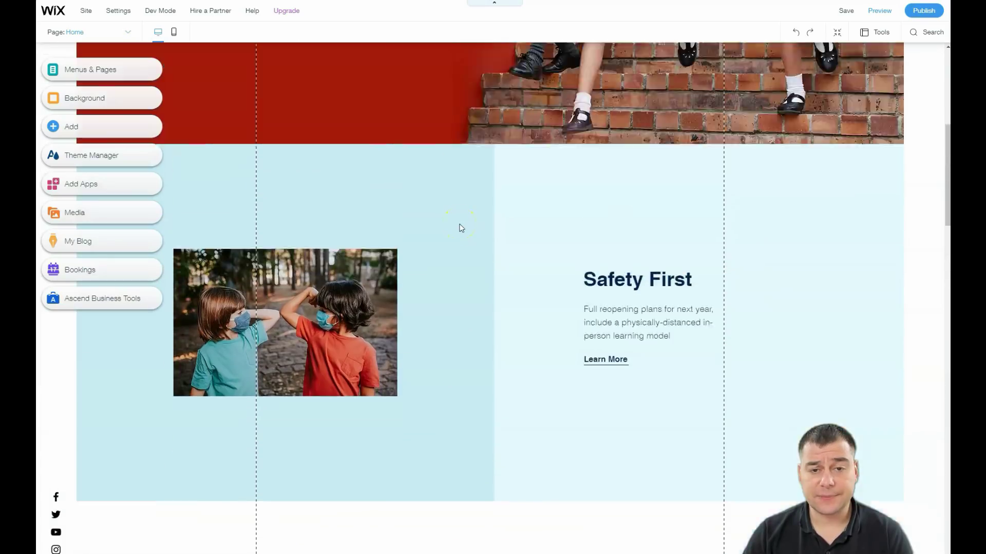
scroll(460, 226, "up", 8)
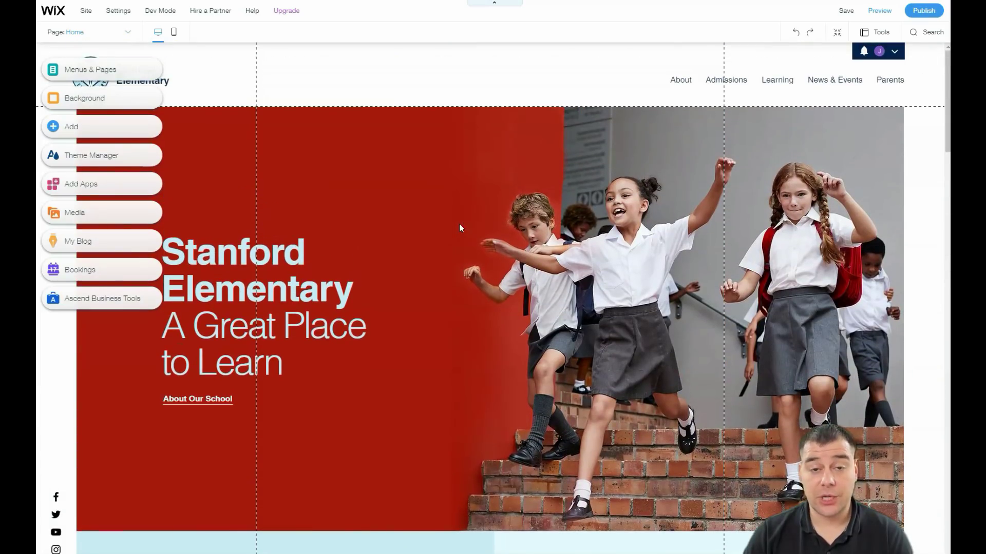
left_click(455, 238)
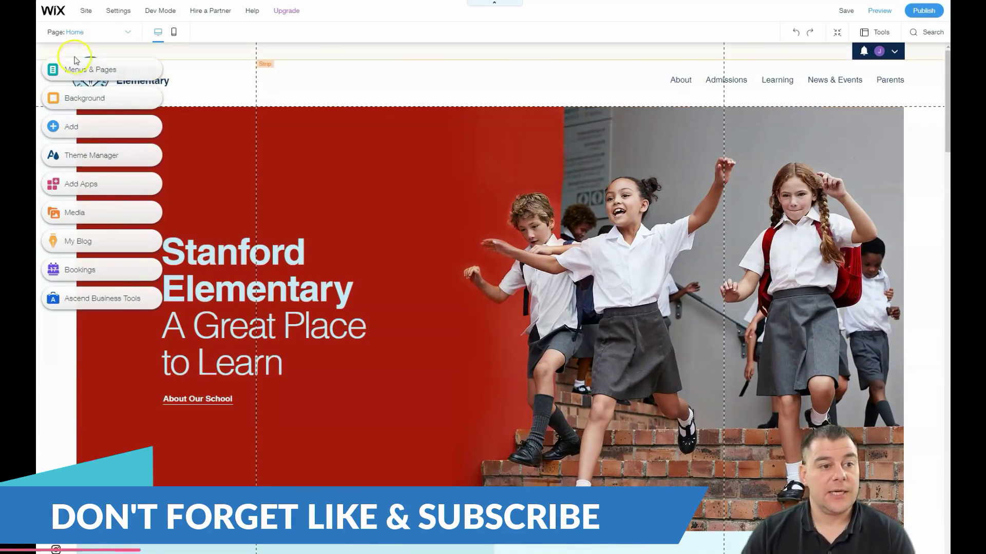
Delete the Admissions page from the site menu
left_click(76, 63)
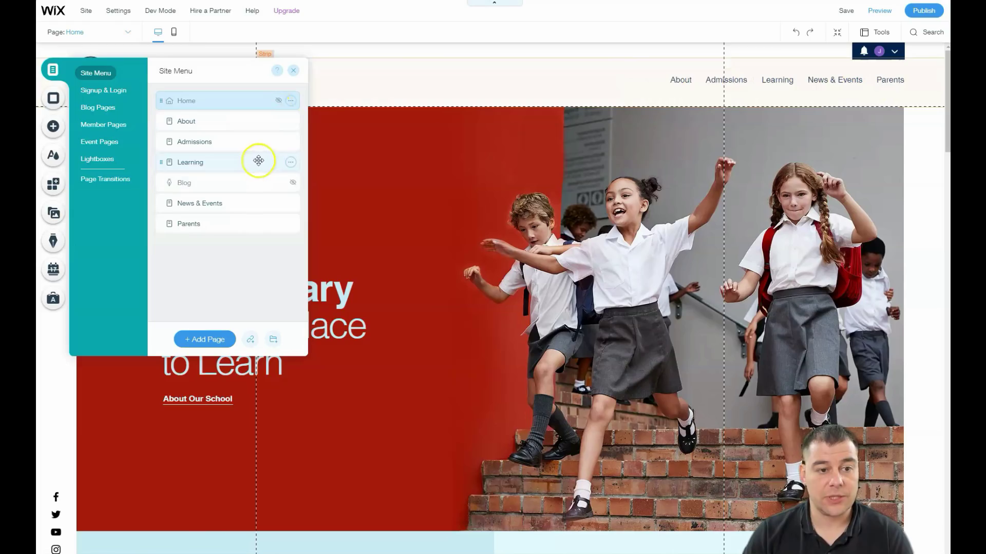
left_click(291, 143)
left_click(307, 276)
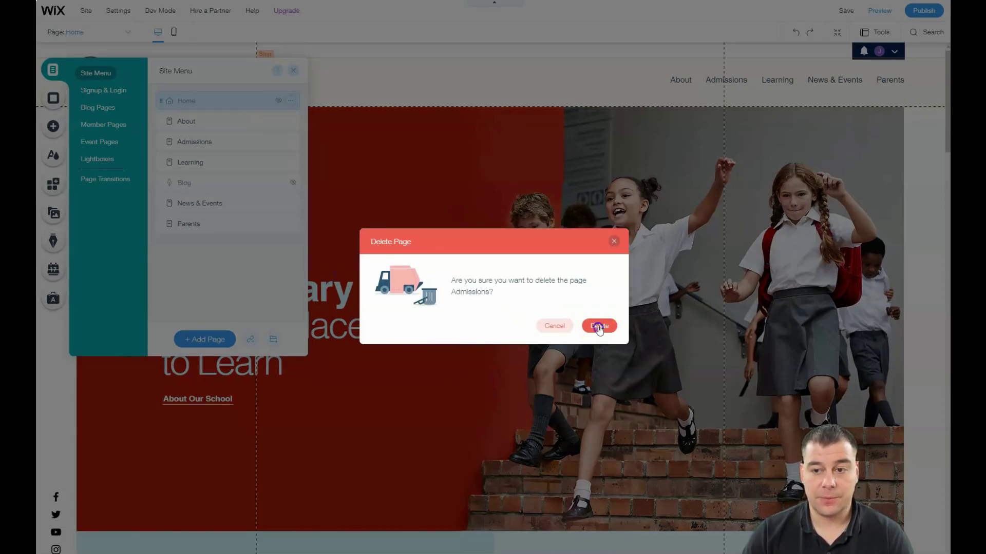
left_click(463, 137)
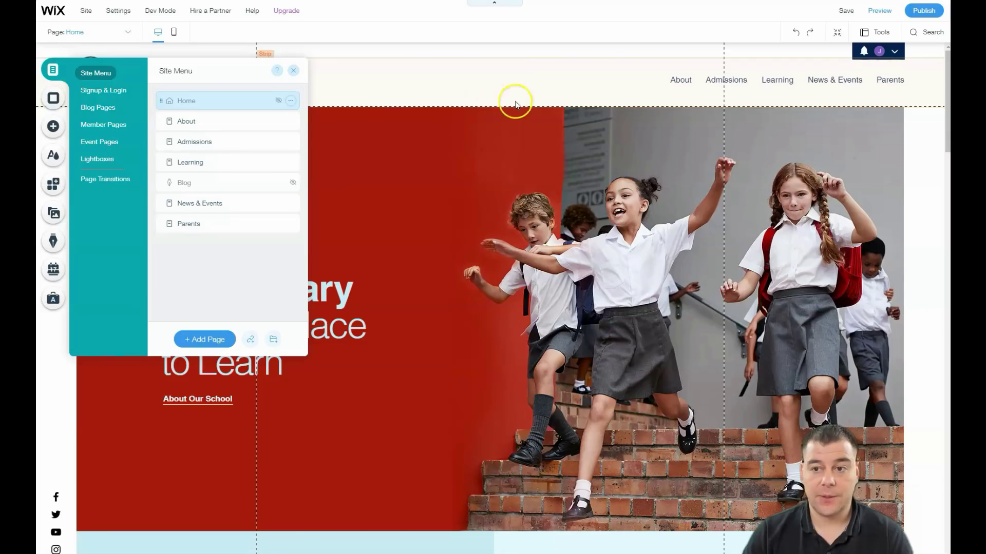
Open the Home page's settings and review its page info, layout, permissions and Google SEO options
left_click(291, 102)
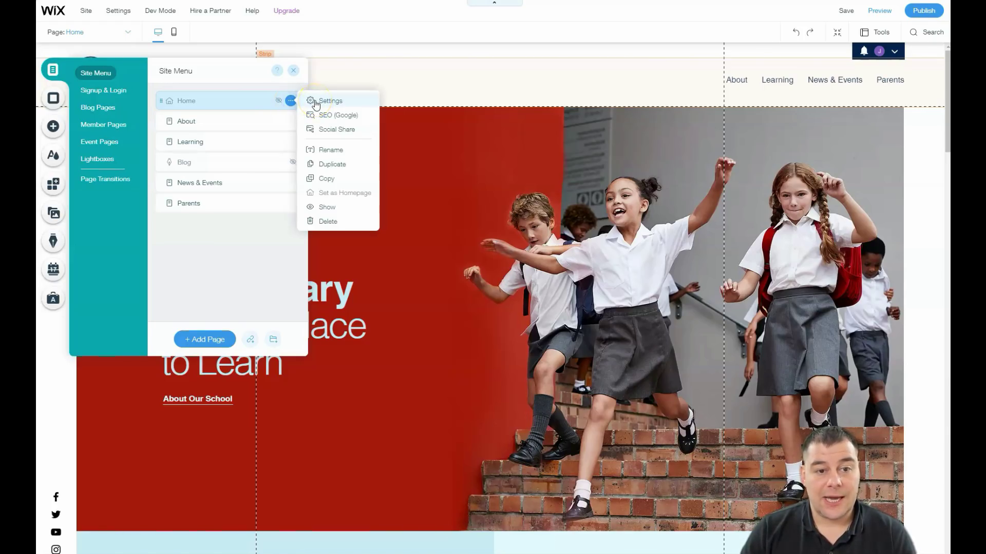
left_click(315, 102)
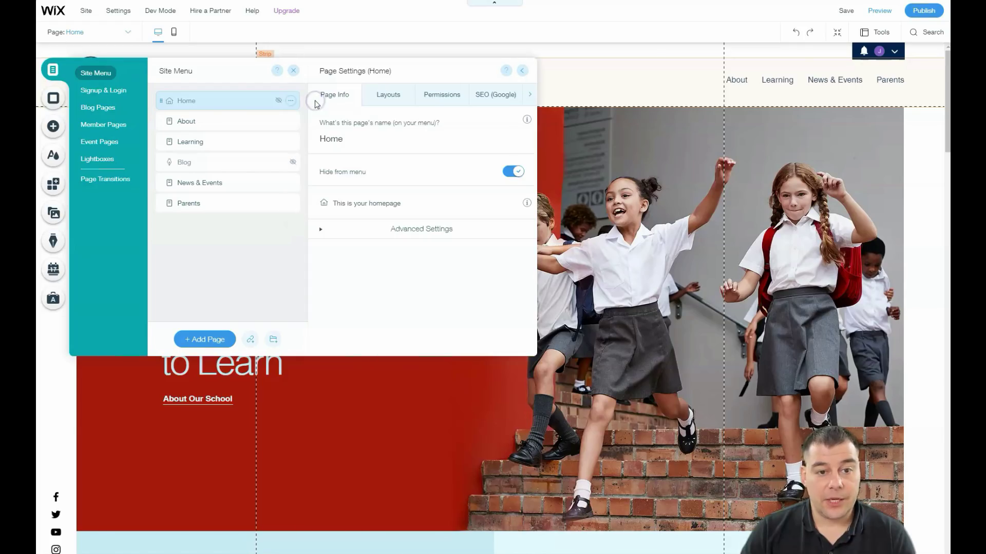
left_click(387, 97)
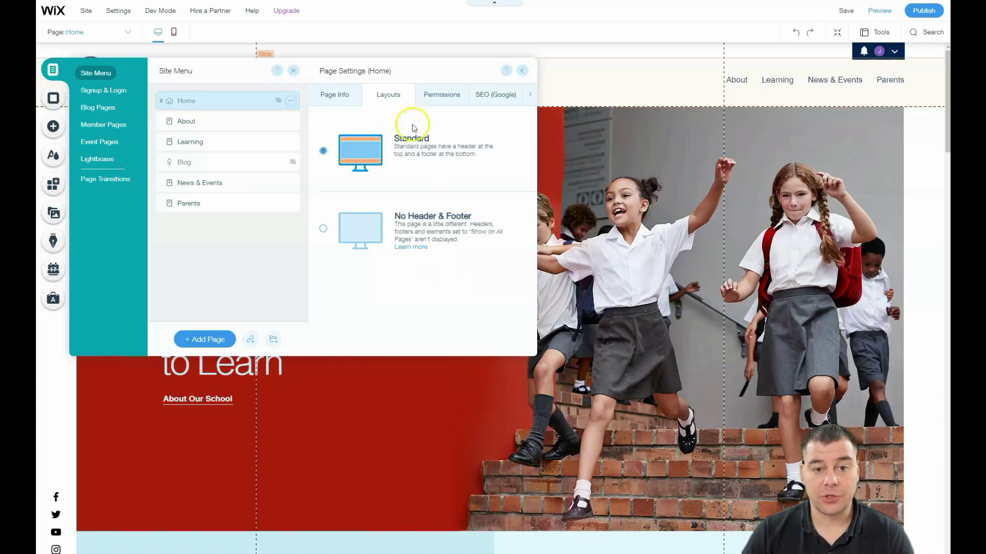
left_click(436, 98)
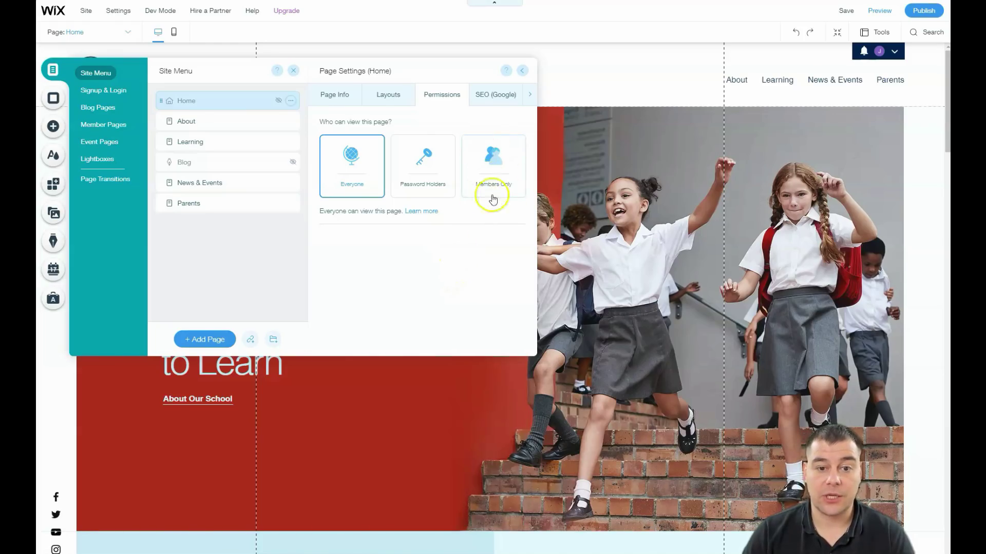
left_click(491, 98)
left_click(406, 99)
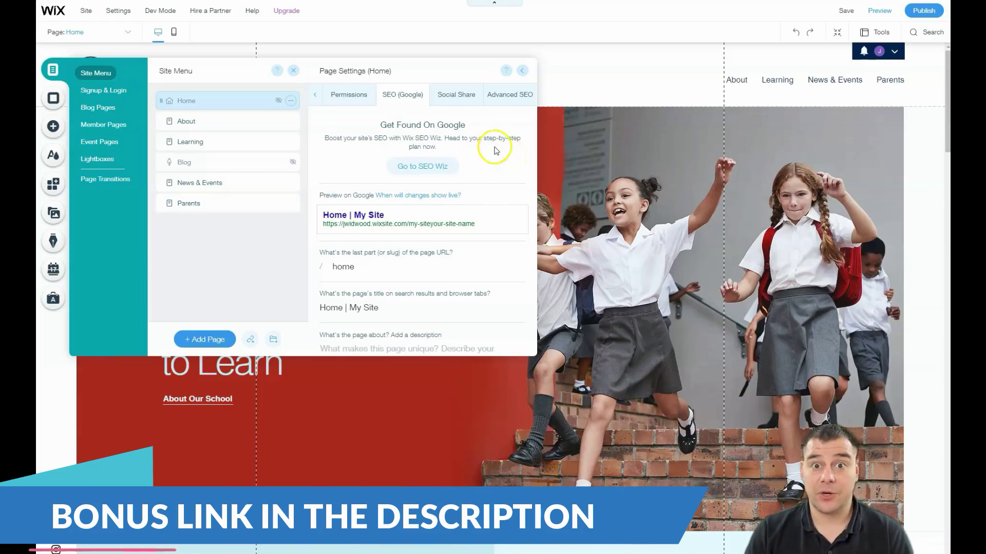
Review the Home page's Social Share settings and close the page settings
left_click(453, 99)
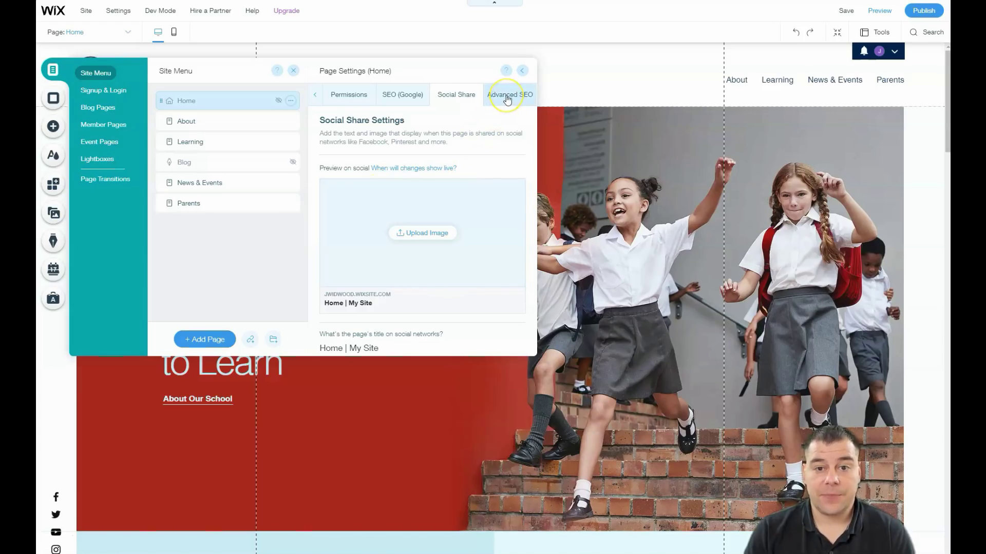
left_click(292, 73)
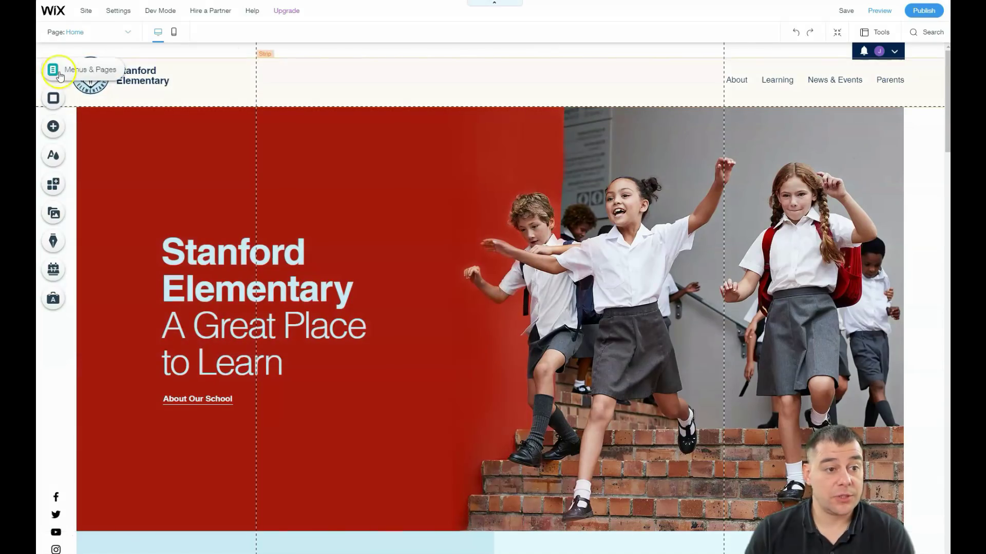
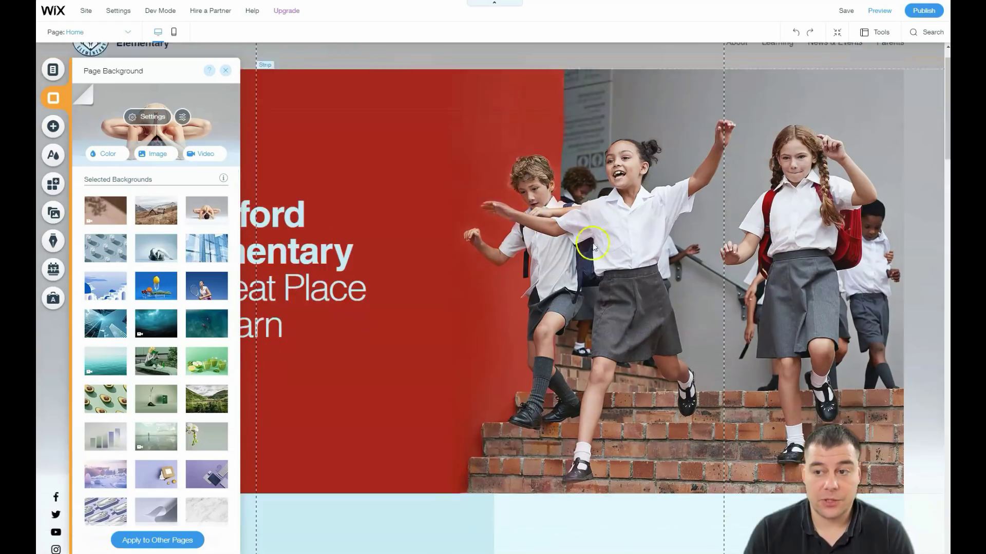
Check the yoga photo page background from the hero to the contact footer, and undo that background change
scroll(559, 222, "down", 15)
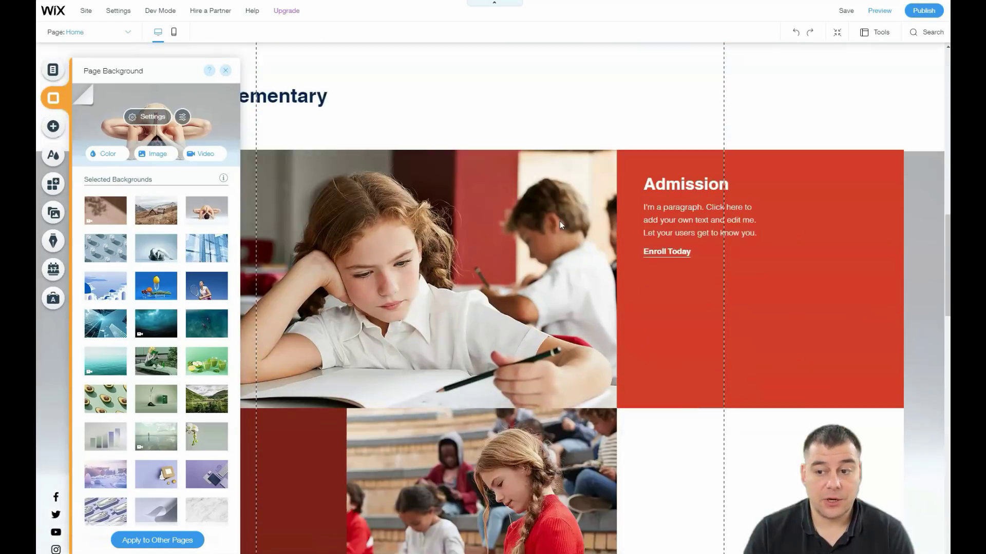
scroll(560, 225, "down", 12)
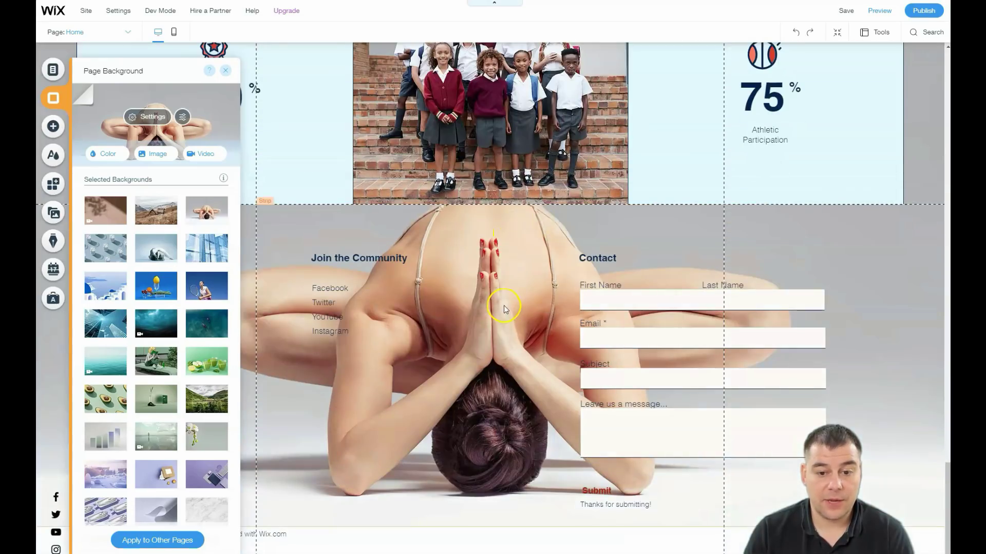
scroll(505, 306, "up", 2)
scroll(506, 306, "down", 2)
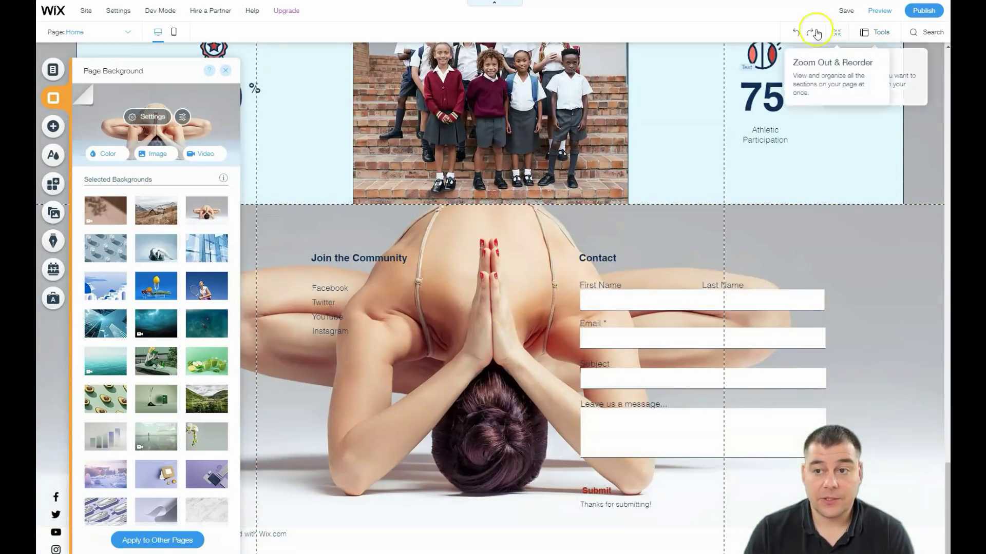
left_click(793, 36)
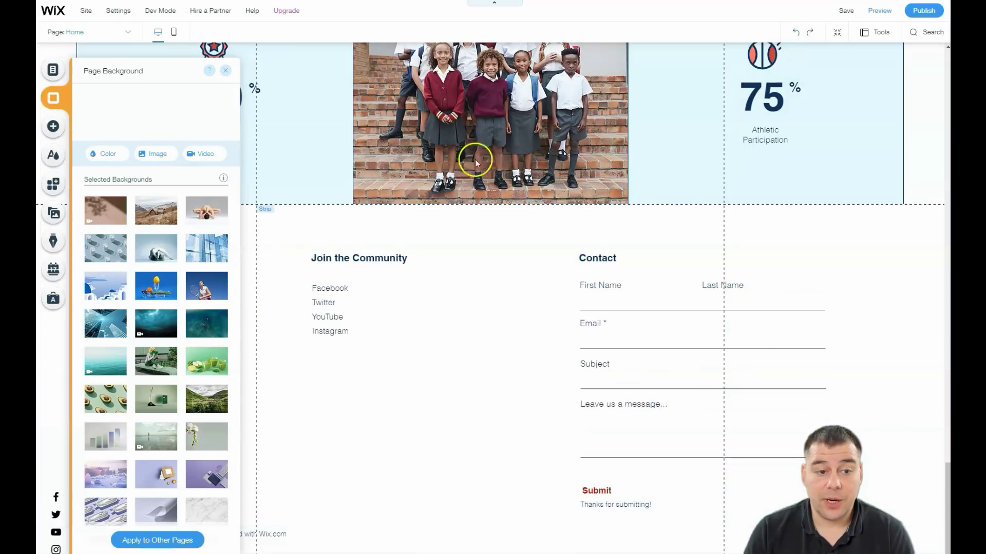
Preview dark theme colors such as #232A75 for the page background and close the background settings
left_click(105, 154)
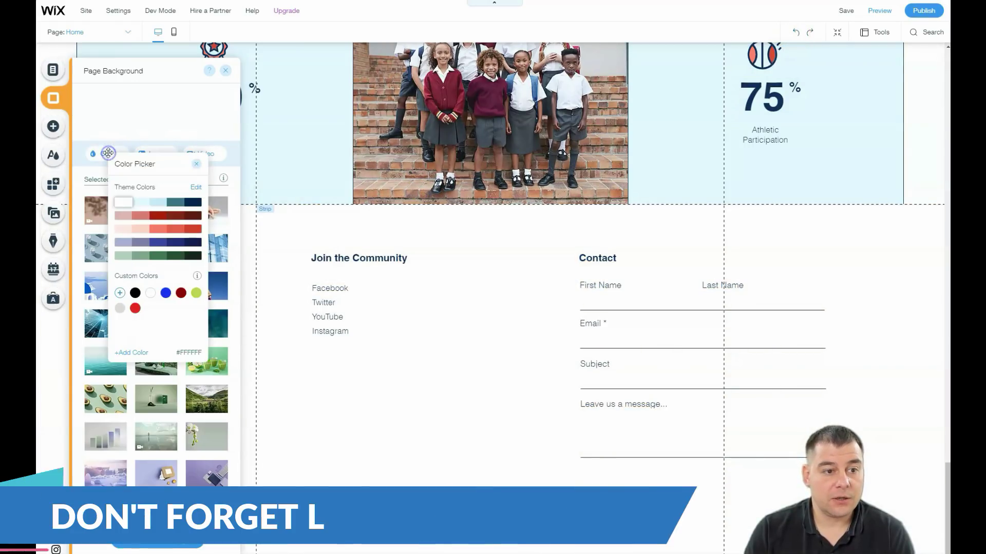
left_click(157, 204)
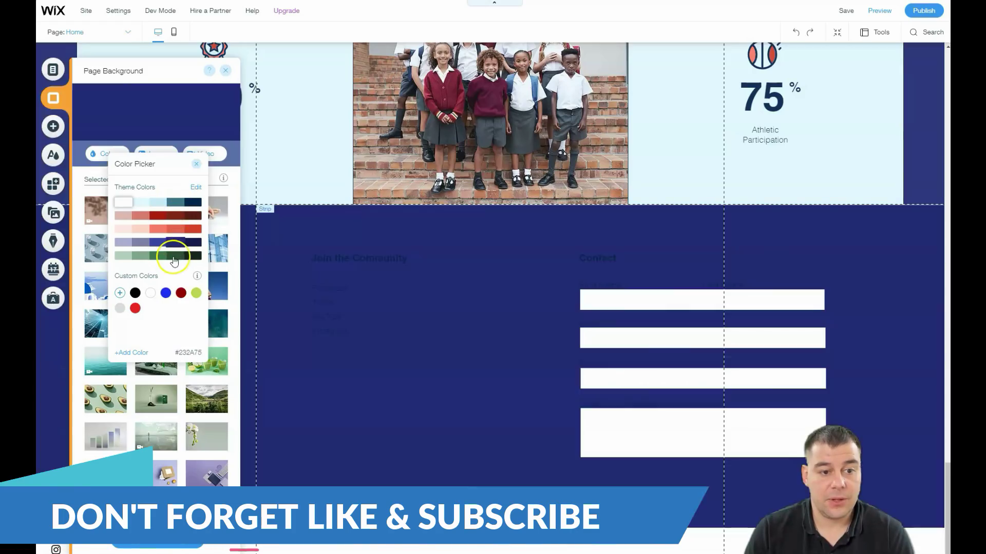
left_click(176, 256)
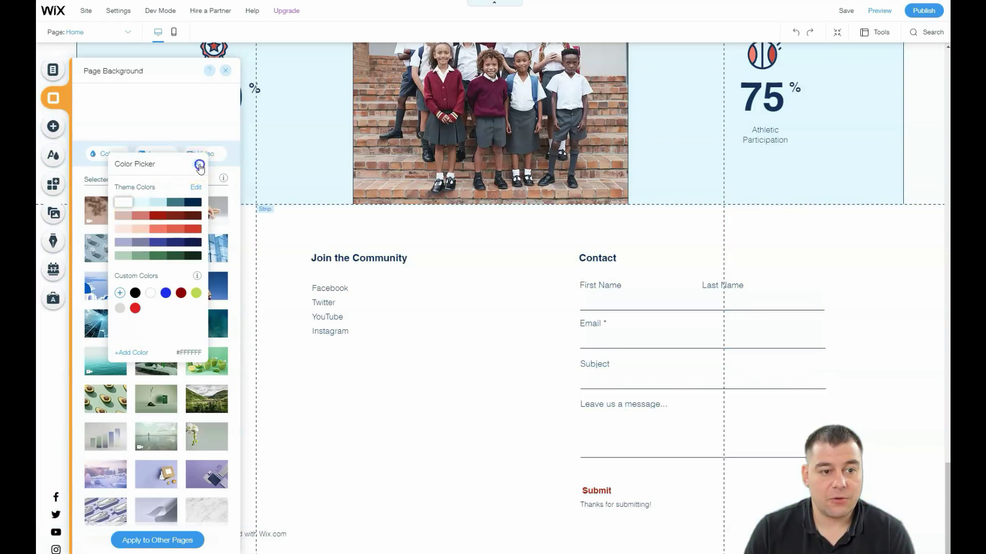
left_click(197, 165)
left_click(225, 71)
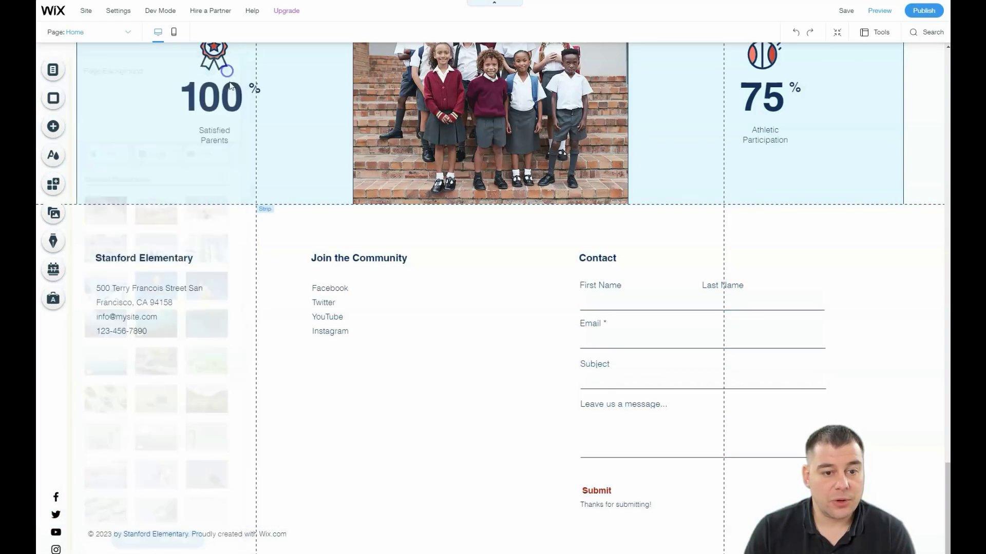
Open the Site Colors settings and bring up the featured color themes
scroll(390, 221, "up", 10)
scroll(385, 230, "up", 10)
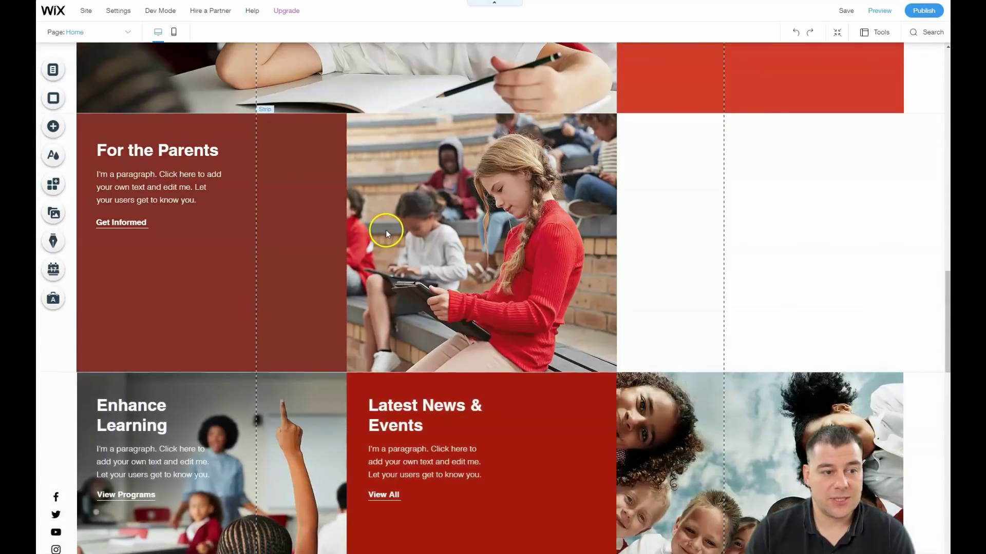
left_click(54, 158)
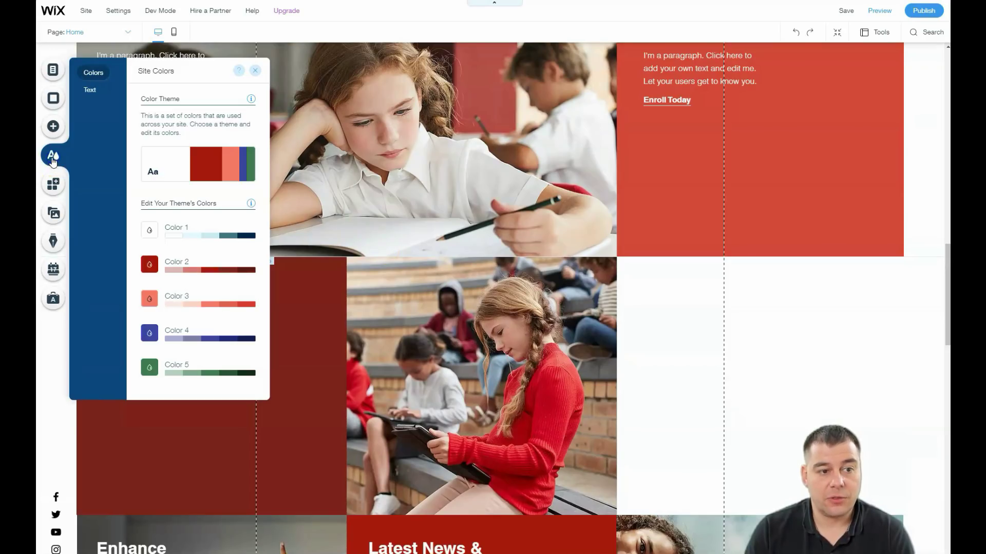
mouse_move(181, 172)
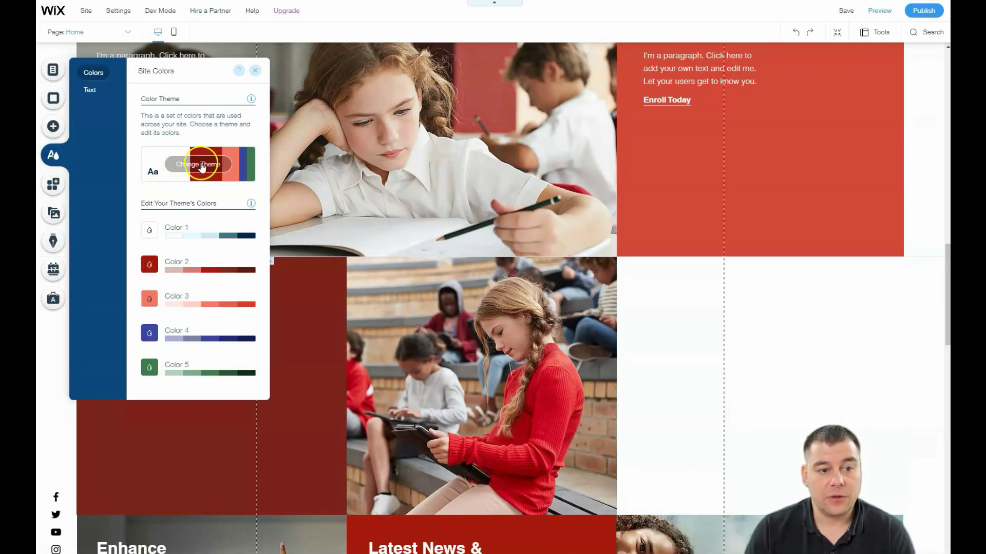
left_click(202, 166)
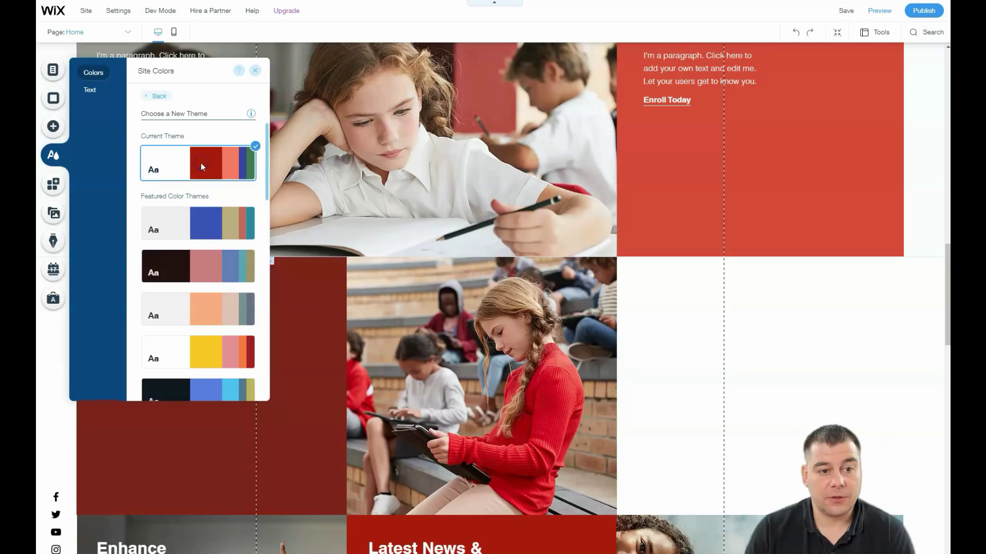
Preview the featured color themes on the home page, including blue, pink, peach and yellow palettes
left_click(206, 229)
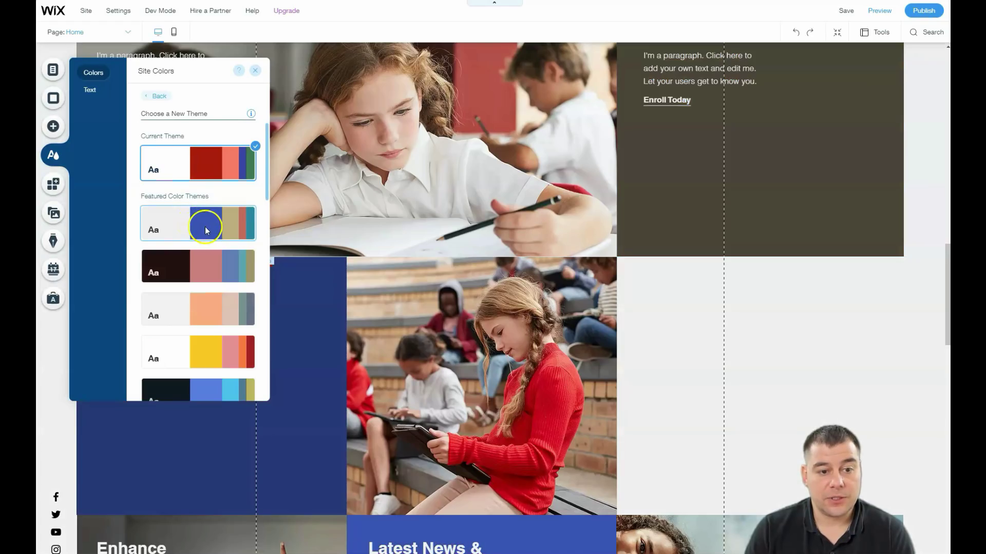
left_click(202, 263)
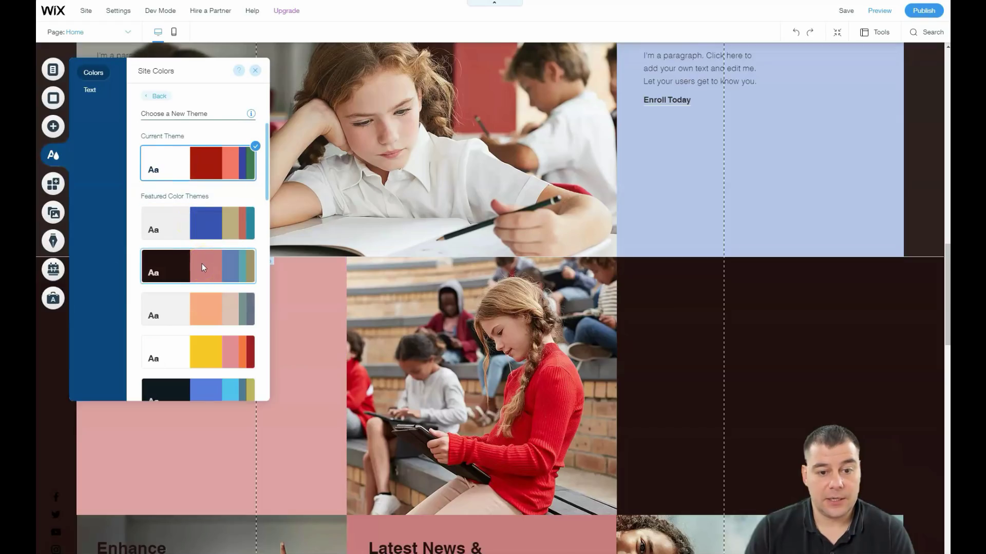
left_click(209, 300)
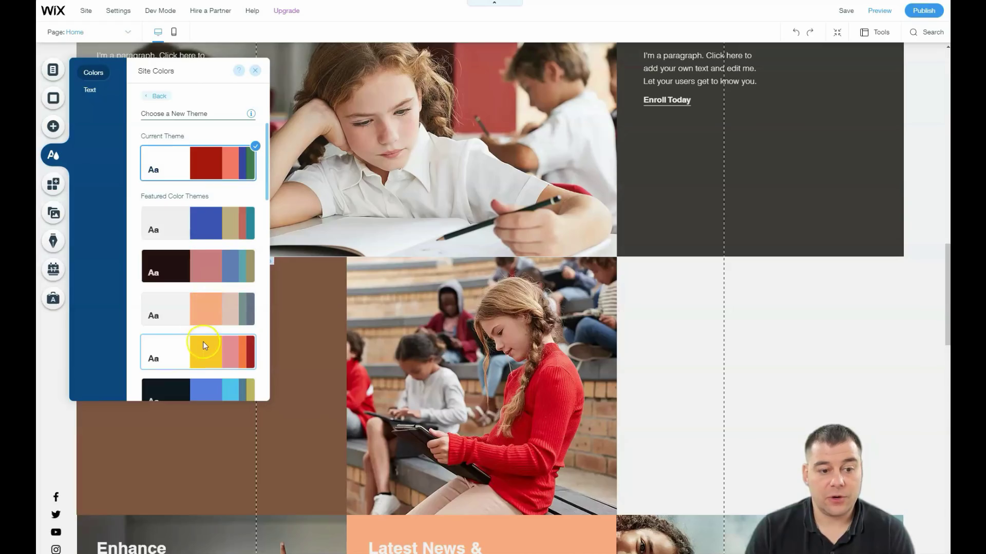
left_click(203, 341)
scroll(202, 340, "down", 3)
left_click(205, 254)
left_click(202, 293)
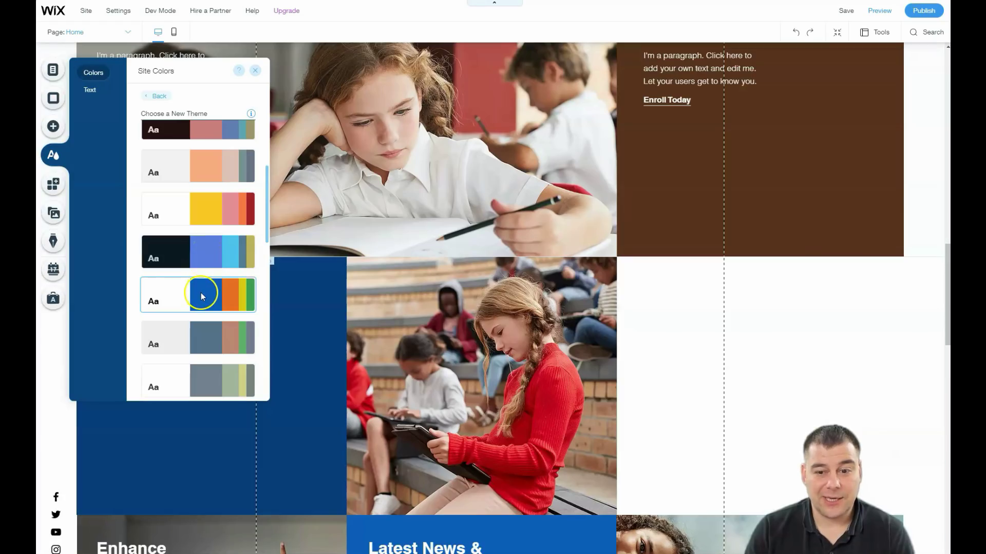
left_click(203, 331)
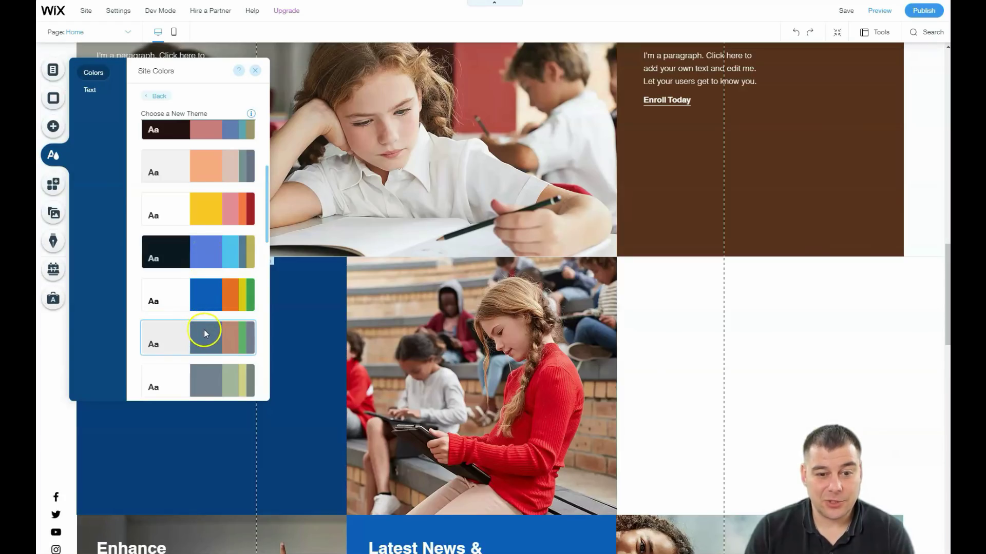
Apply the featured color theme in slate gray and sage green, and check the home page's upper sections
left_click(200, 380)
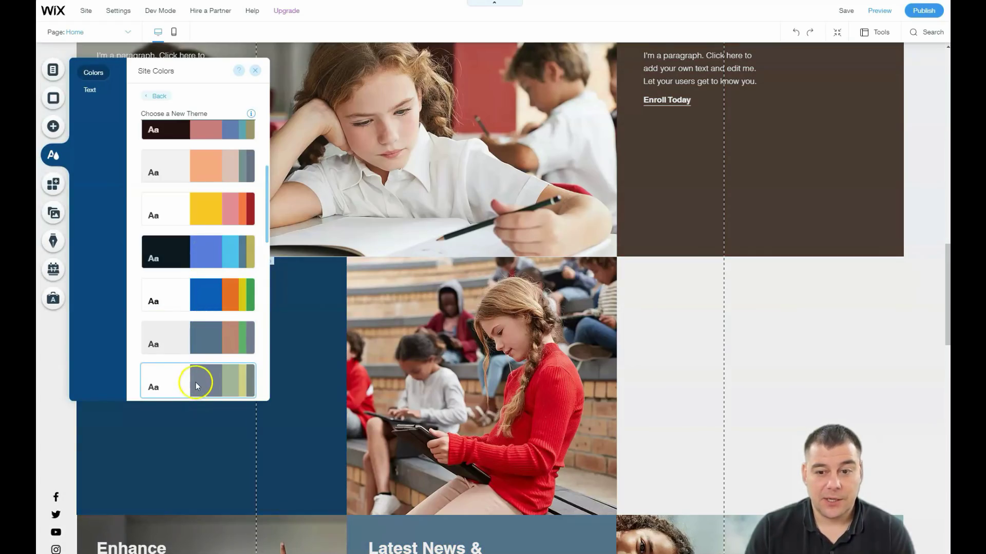
left_click(202, 377)
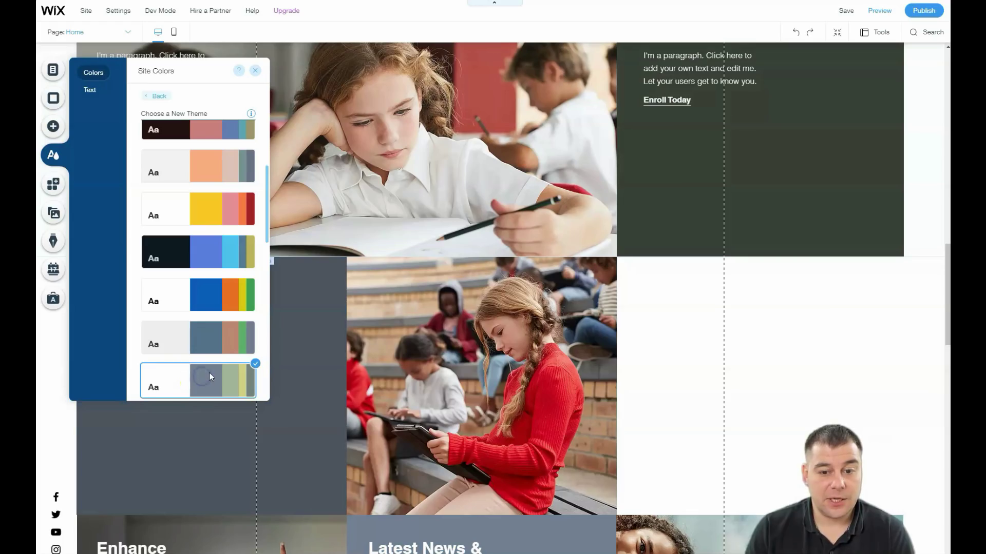
left_click(255, 71)
scroll(652, 192, "up", 15)
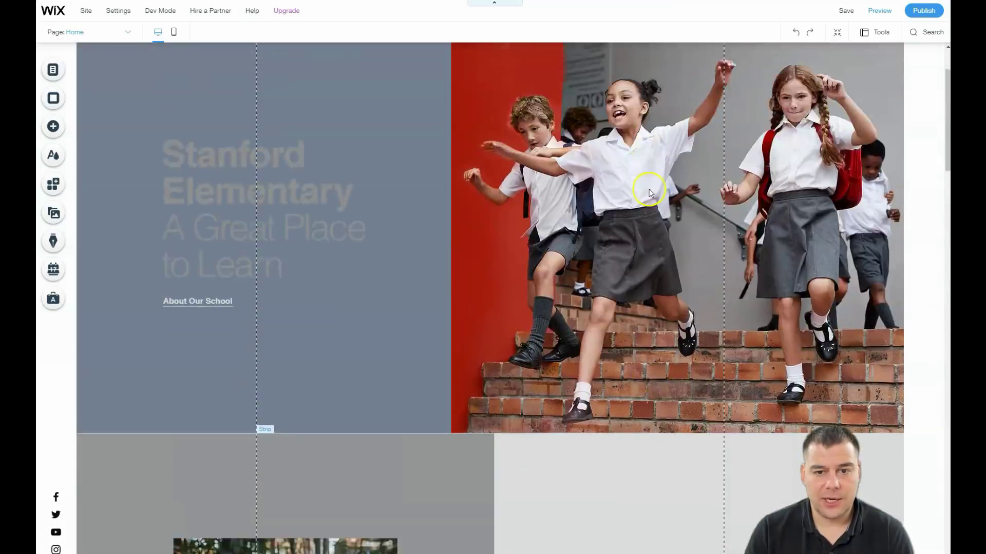
scroll(647, 189, "down", 3)
scroll(631, 169, "up", 3)
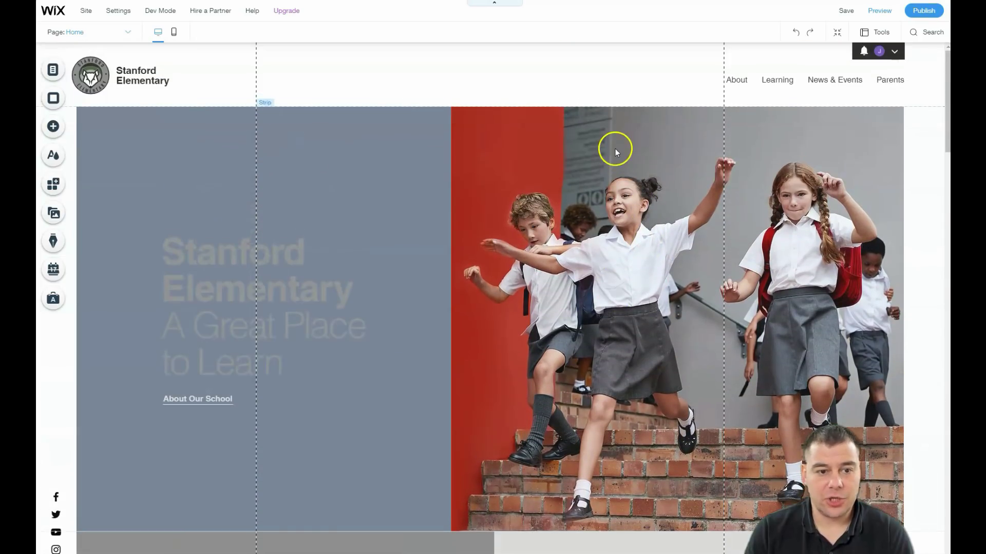
Try swapping the hero strip's two columns with Manage Columns, and move the text column back to first place
left_click(635, 269)
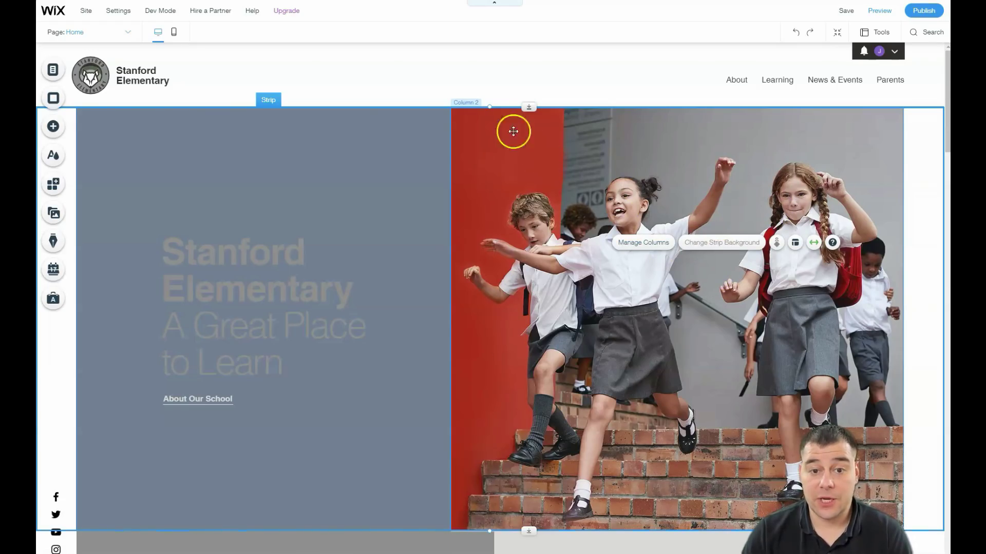
left_click(659, 245)
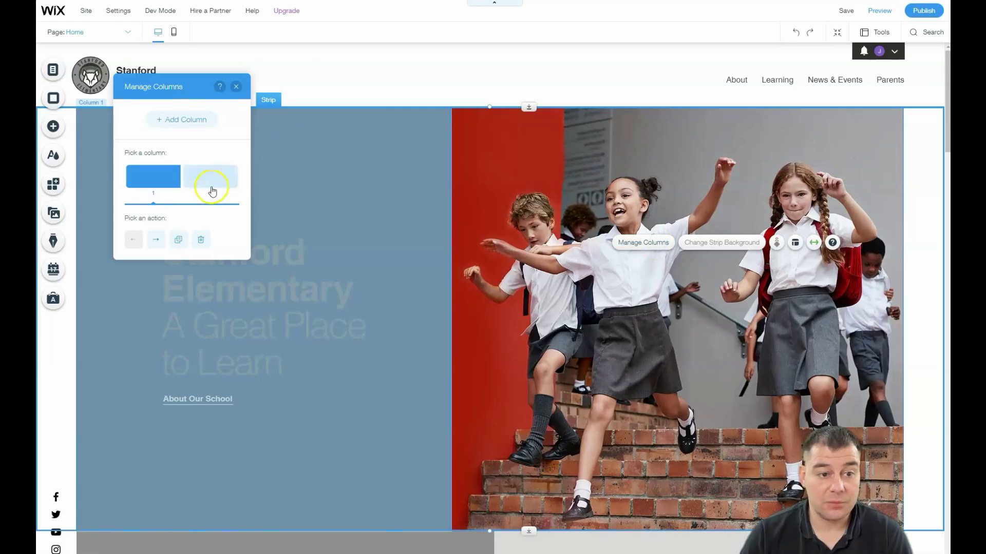
left_click(208, 182)
left_click(164, 181)
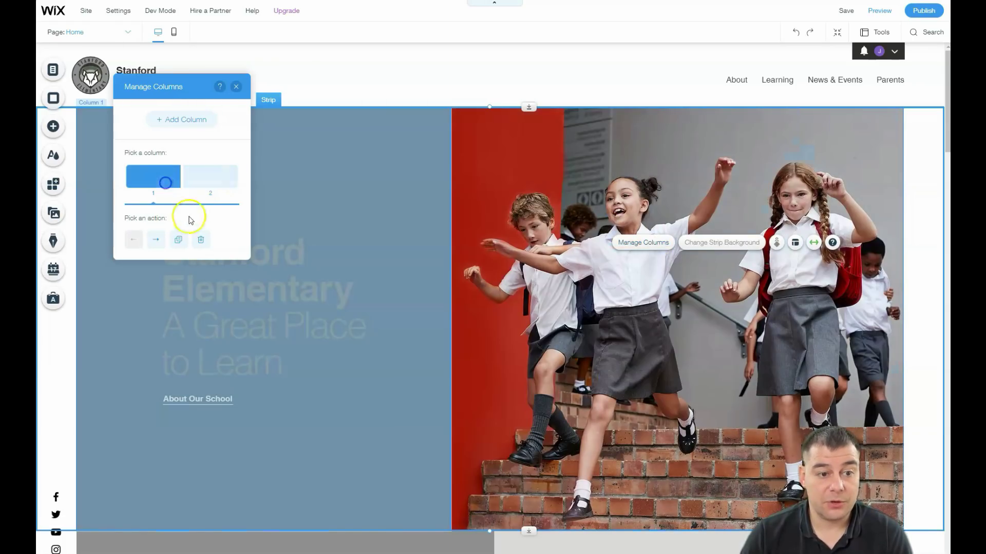
left_click(156, 242)
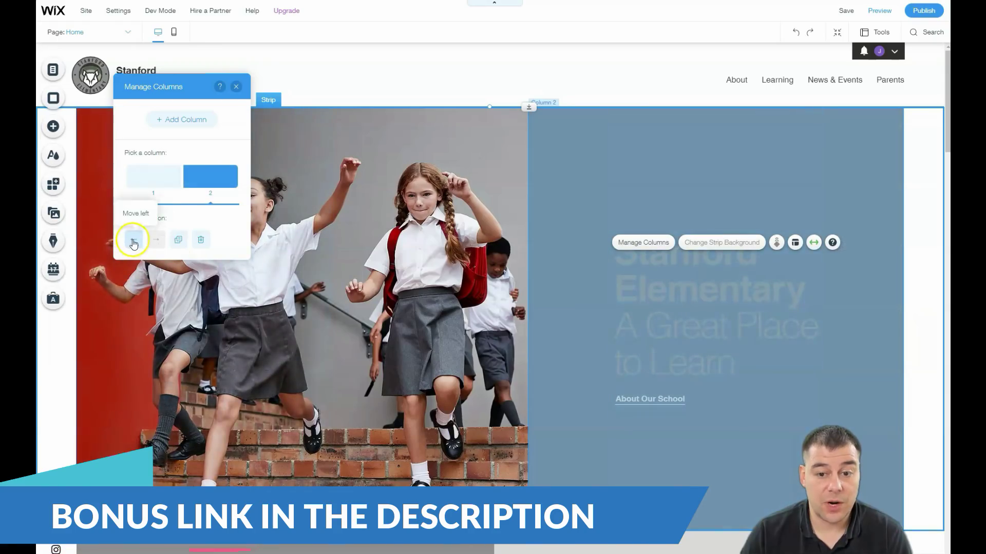
left_click(133, 239)
left_click(178, 179)
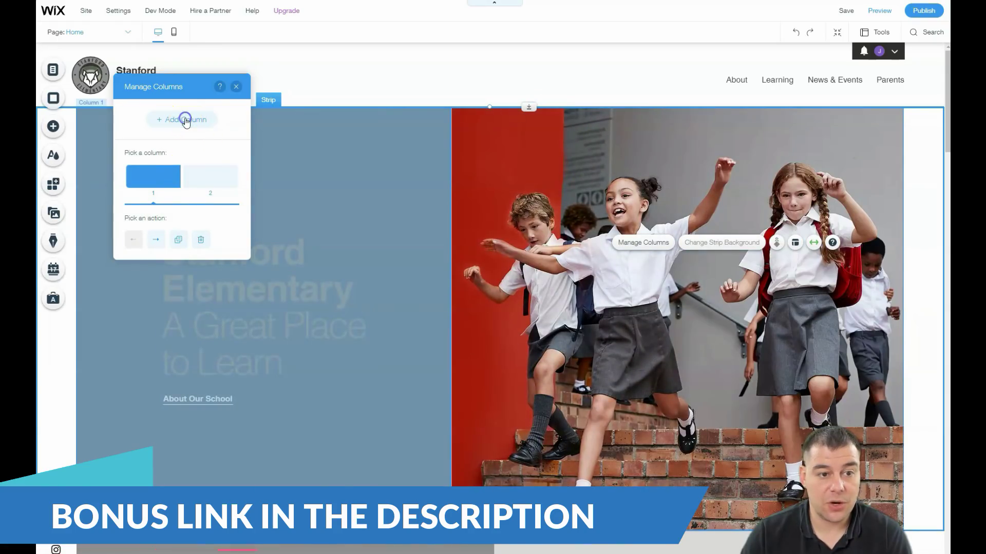
Add a third column to the hero strip and move the heading text up near the top of the first column
left_click(186, 120)
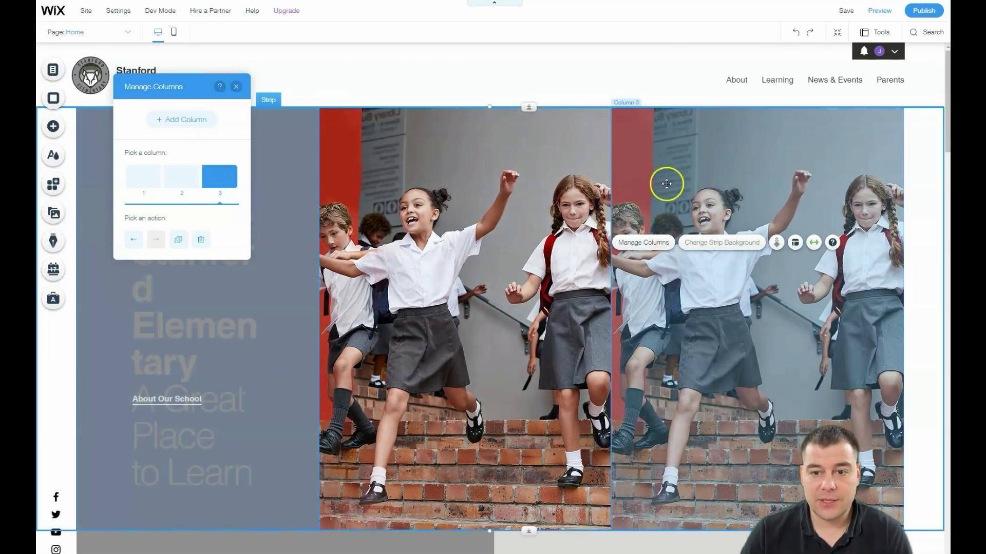
left_click(237, 88)
left_click_drag(189, 330, 191, 217)
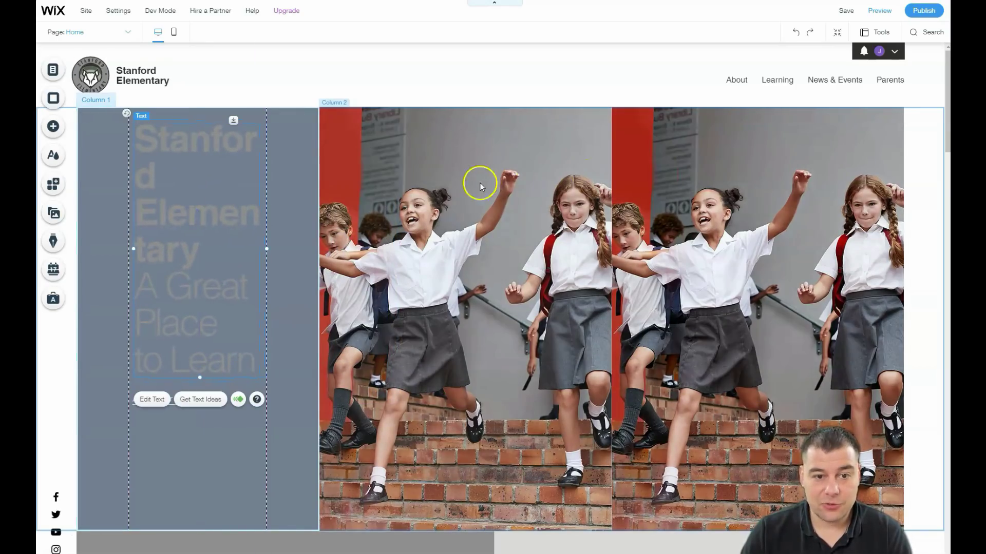
Delete the third column from the hero strip and close the column settings
left_click(425, 165)
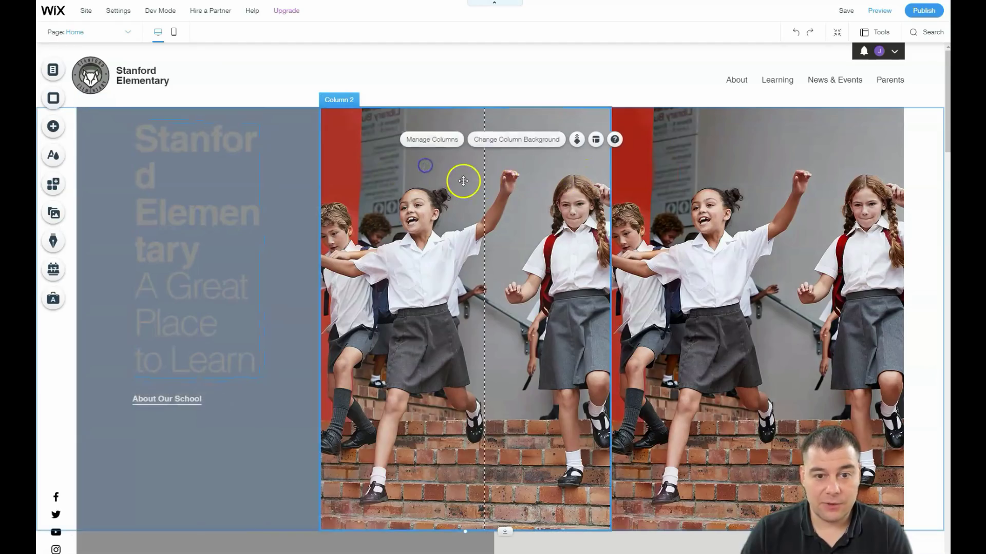
left_click(445, 139)
left_click(228, 176)
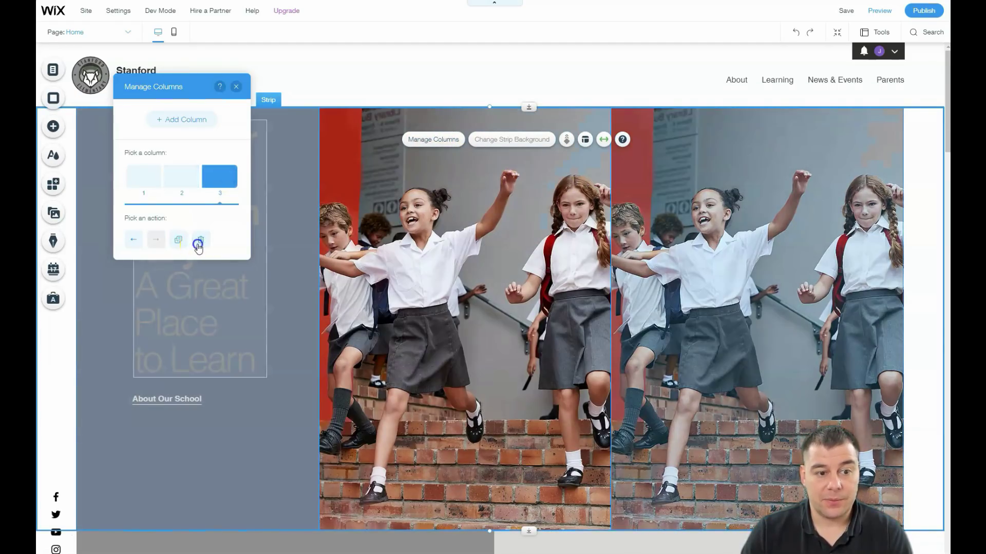
left_click(199, 244)
left_click(585, 274)
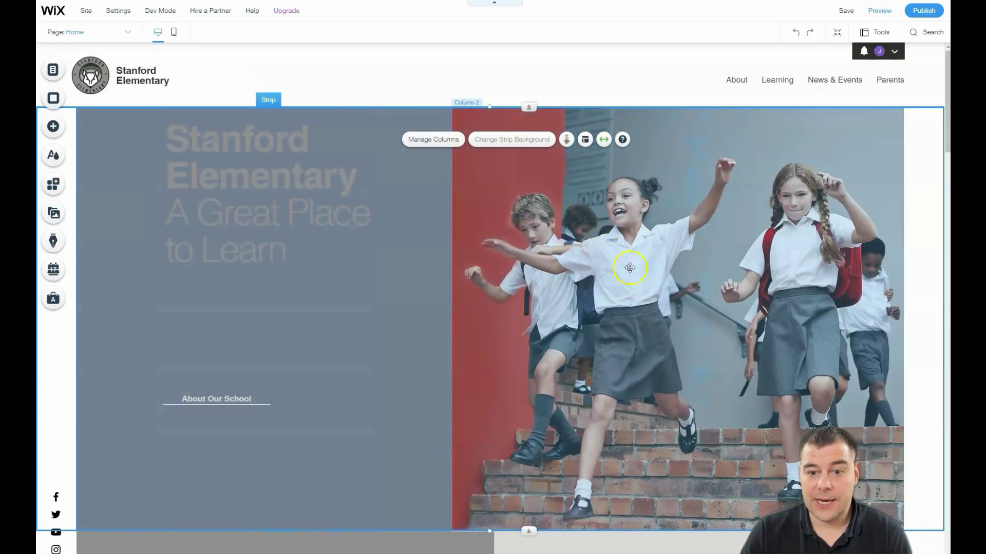
left_click(385, 240)
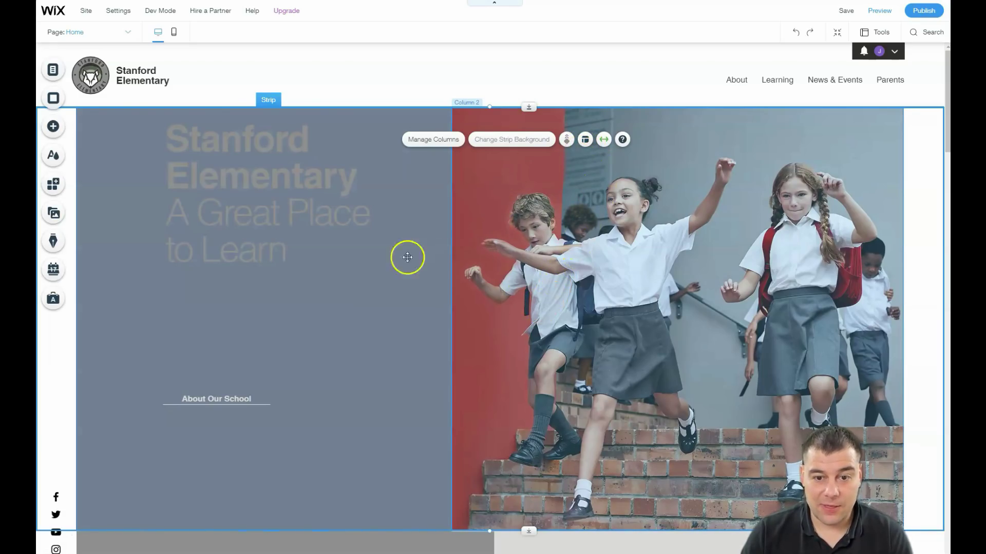
Examine the hero strip's two columns and the Safety First section below it
left_click(502, 413)
left_click(375, 341)
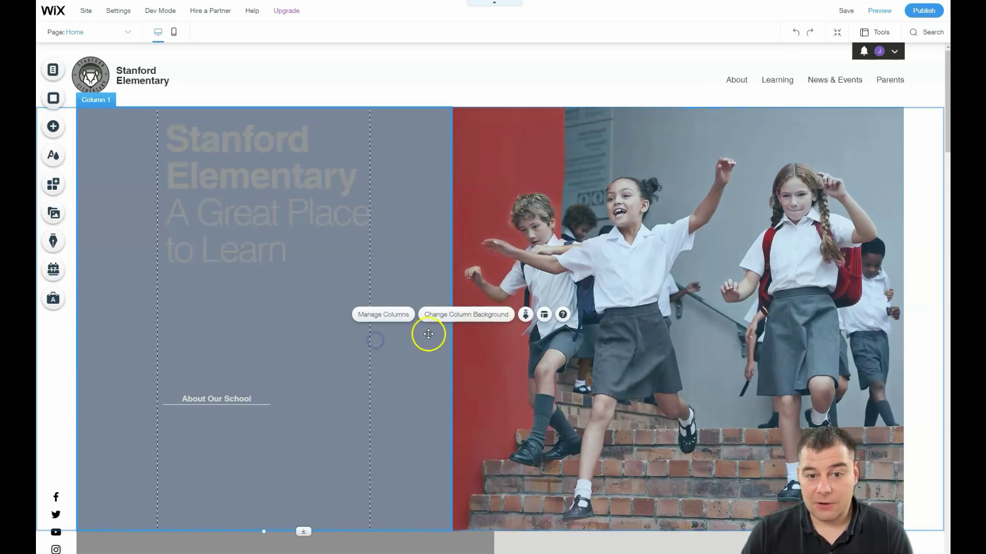
scroll(431, 331, "down", 5)
scroll(435, 327, "up", 3)
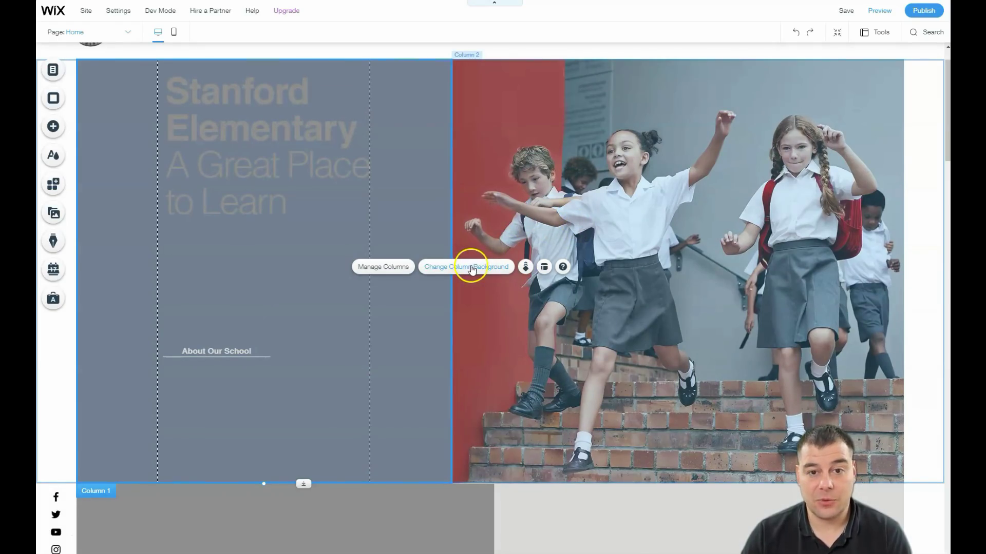
scroll(480, 288, "down", 1)
scroll(481, 288, "up", 1)
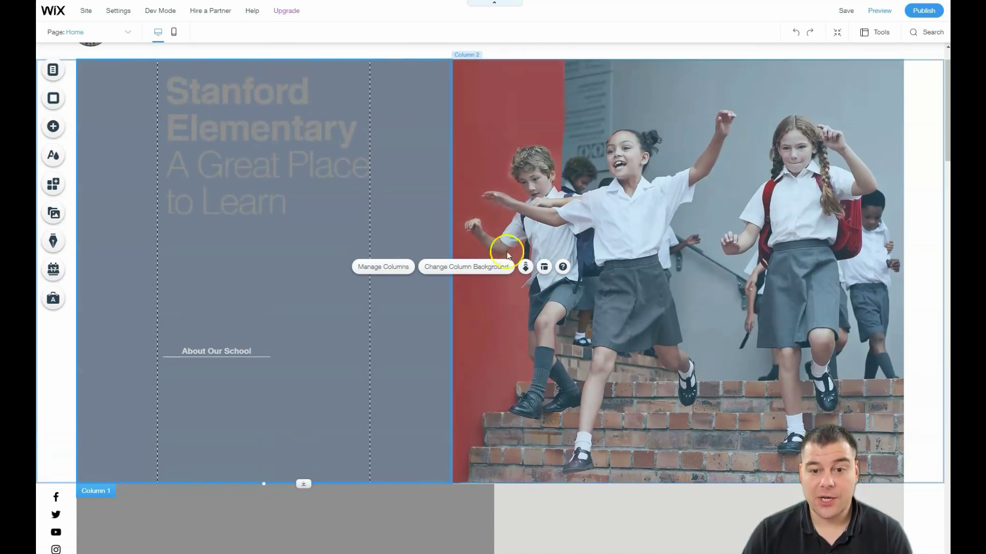
left_click(602, 164)
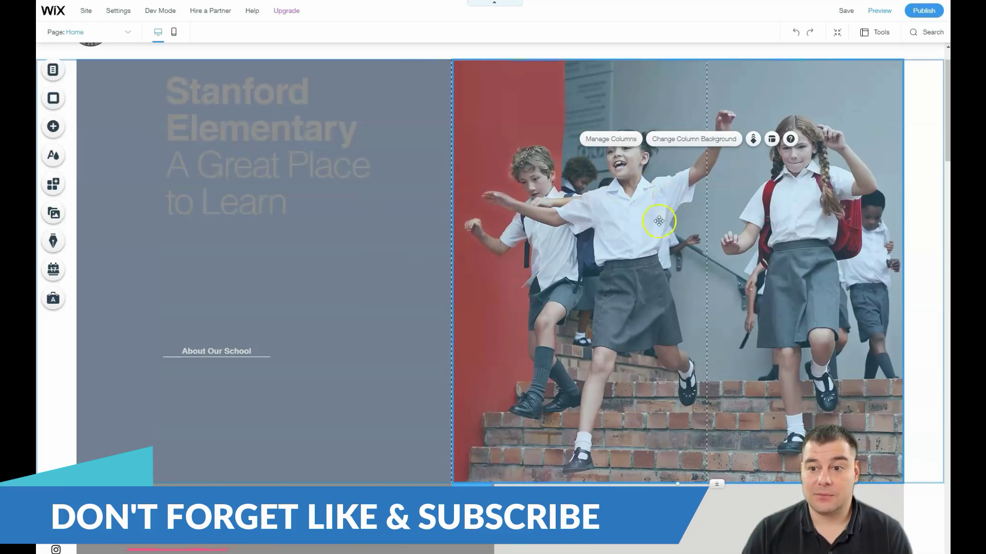
scroll(659, 220, "down", 7)
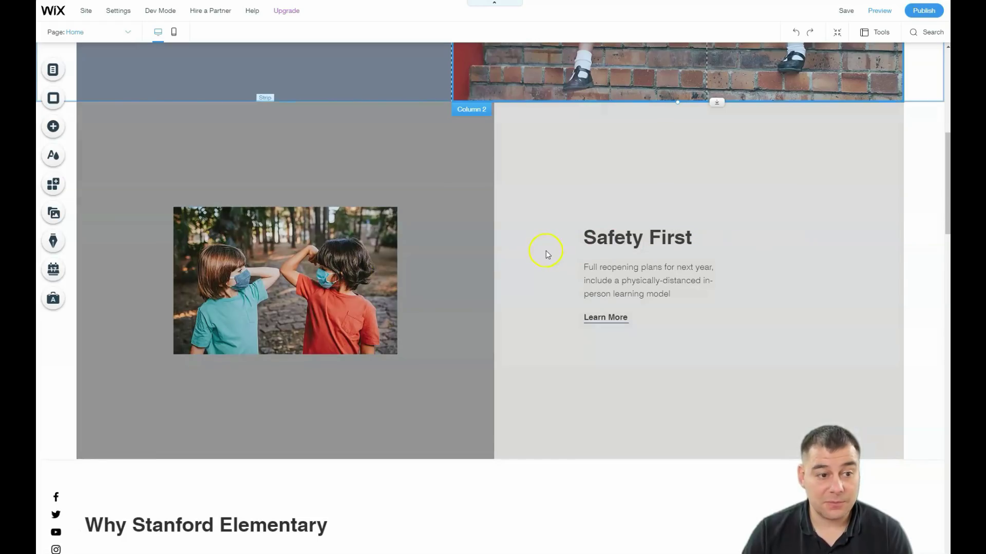
scroll(521, 259, "down", 4)
scroll(522, 257, "up", 3)
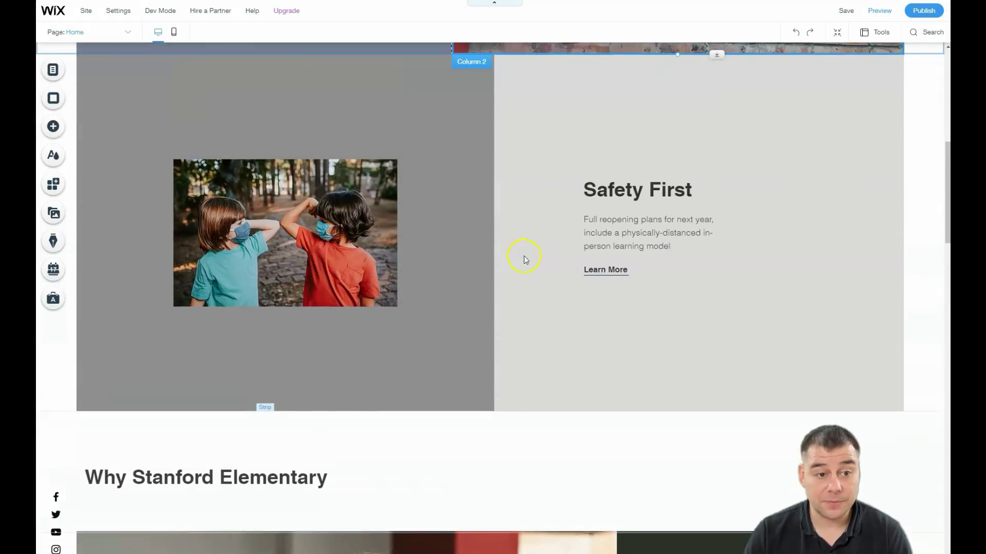
Browse the strip categories and add the blank white Classic strip to the home page, just above the footer
left_click(52, 129)
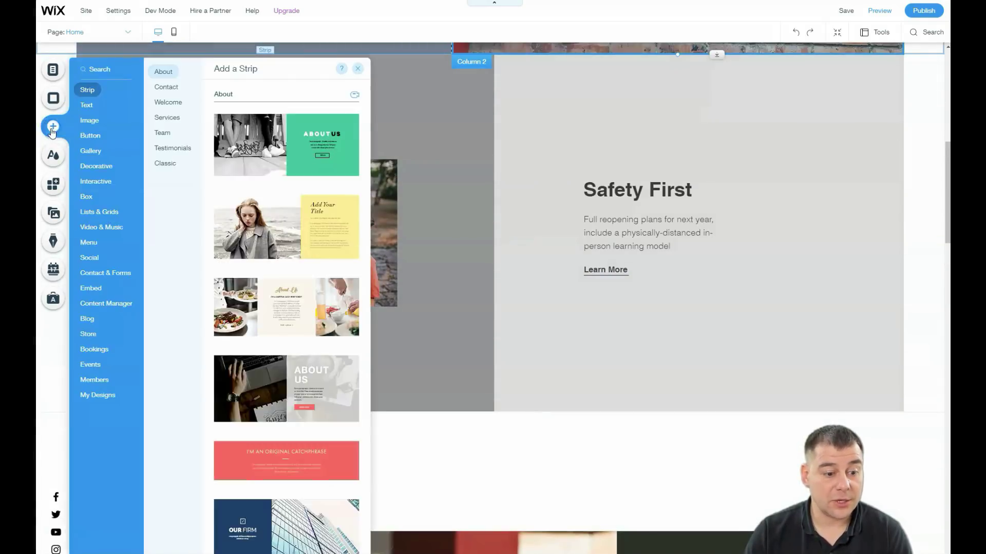
left_click(87, 91)
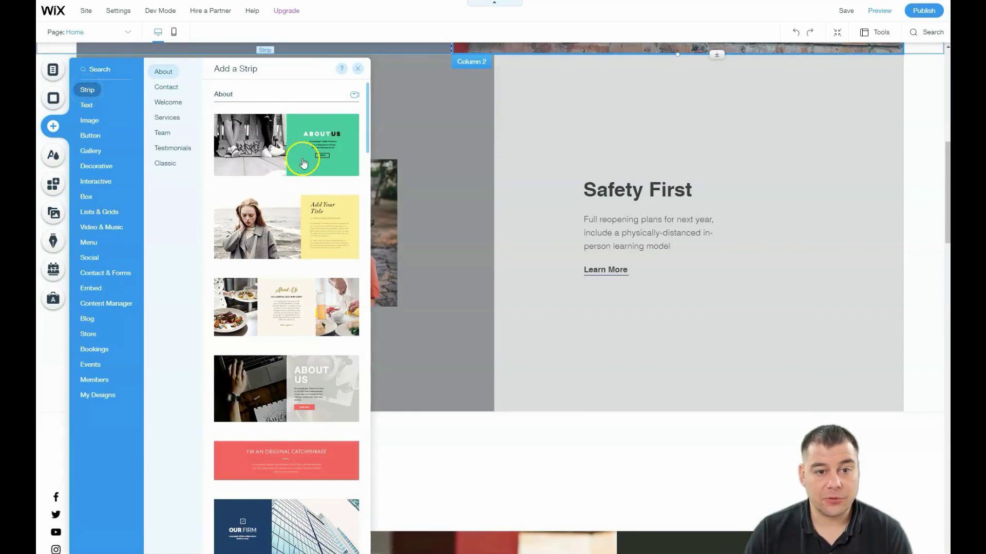
left_click(168, 89)
left_click(168, 103)
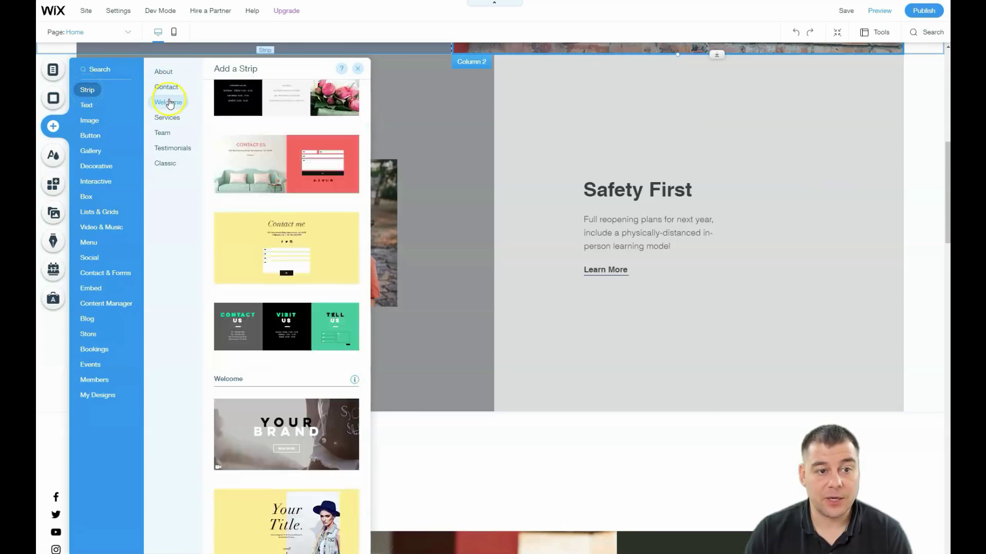
left_click(167, 118)
left_click(162, 135)
left_click(166, 148)
left_click(164, 164)
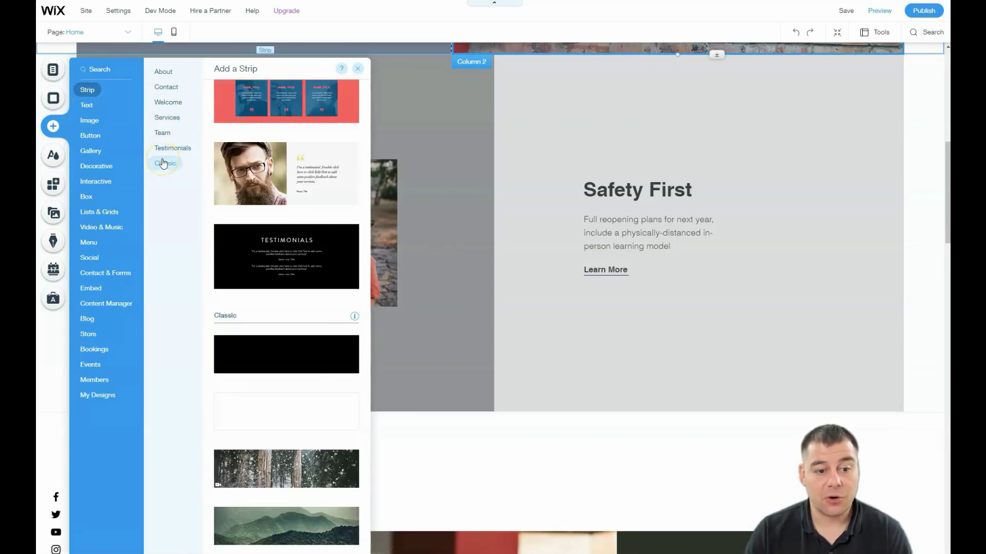
left_click(267, 411)
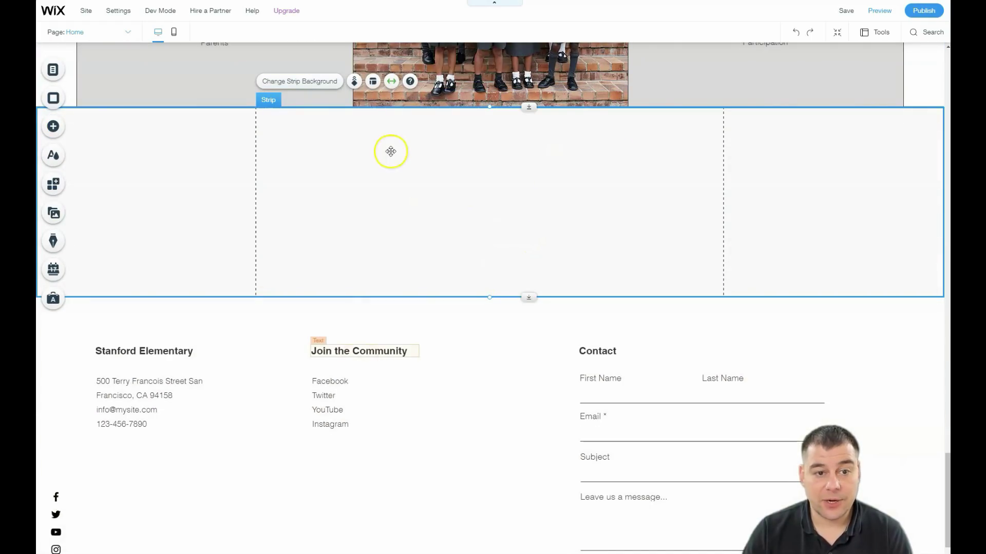
Add a "HUGE TITLE" text element near the top of the new blank strip, right of center
left_click(54, 127)
left_click(86, 106)
left_click(243, 395)
left_click_drag(258, 548, 534, 140)
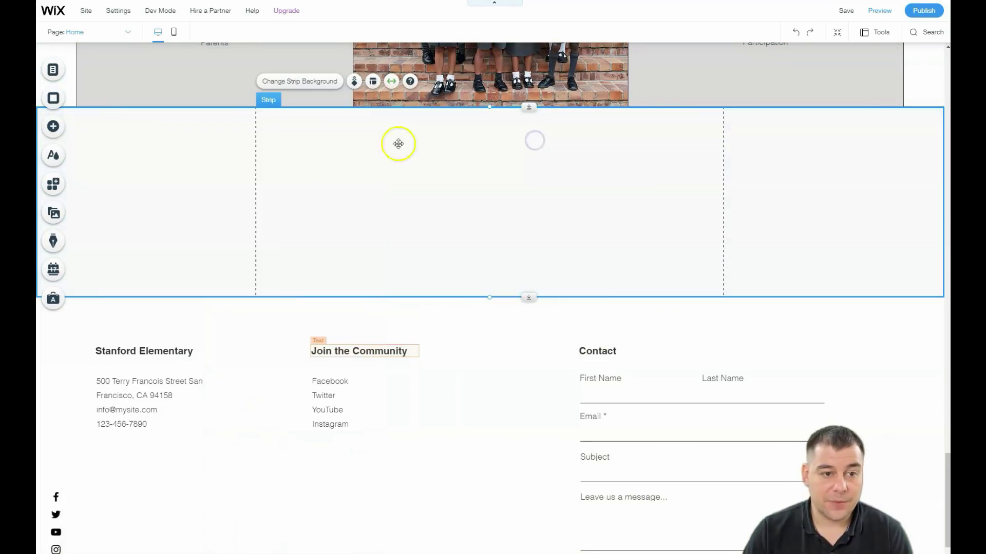
Add the dark hexagon basic shape to the blank strip, shrink it and place it below the HUGE TITLE text
left_click(54, 127)
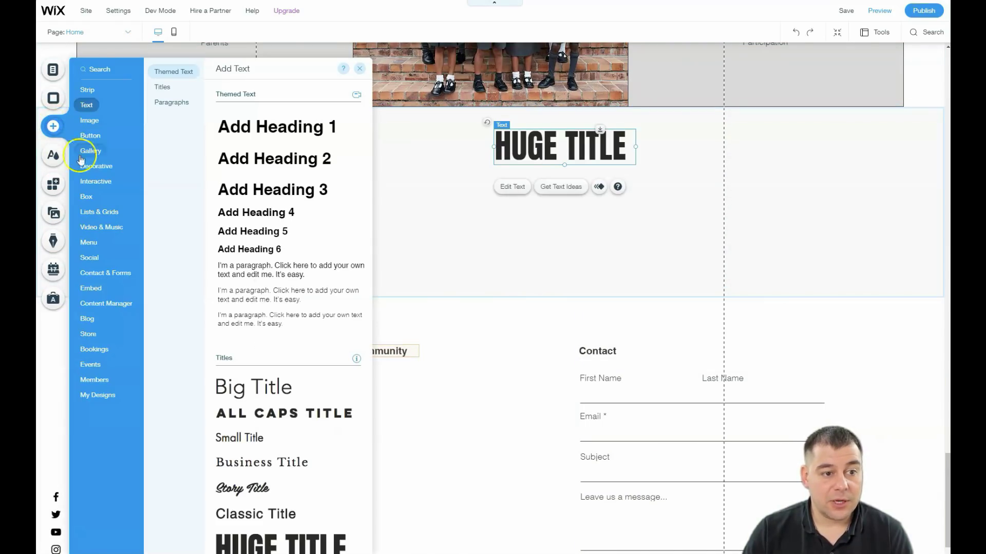
left_click(90, 167)
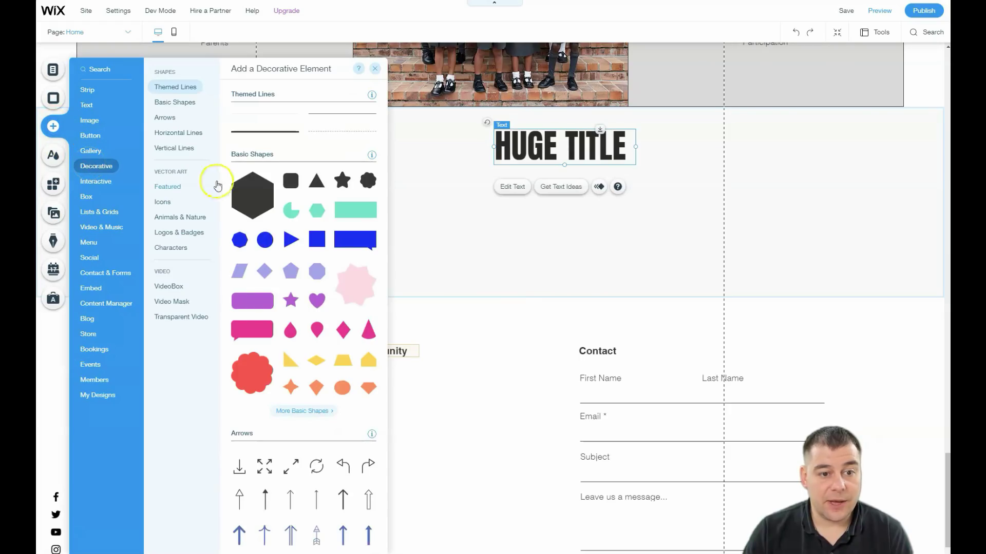
left_click_drag(252, 195, 452, 216)
left_click_drag(528, 290, 477, 224)
left_click_drag(444, 205, 492, 227)
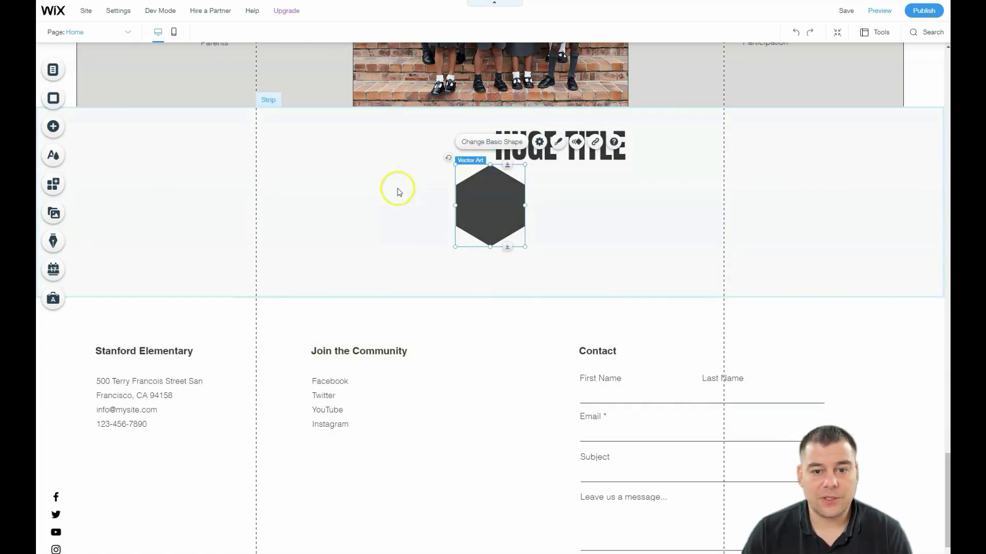
Add the light purple speech-bubble container box, shrink it and move it to the left part of the strip
left_click(54, 127)
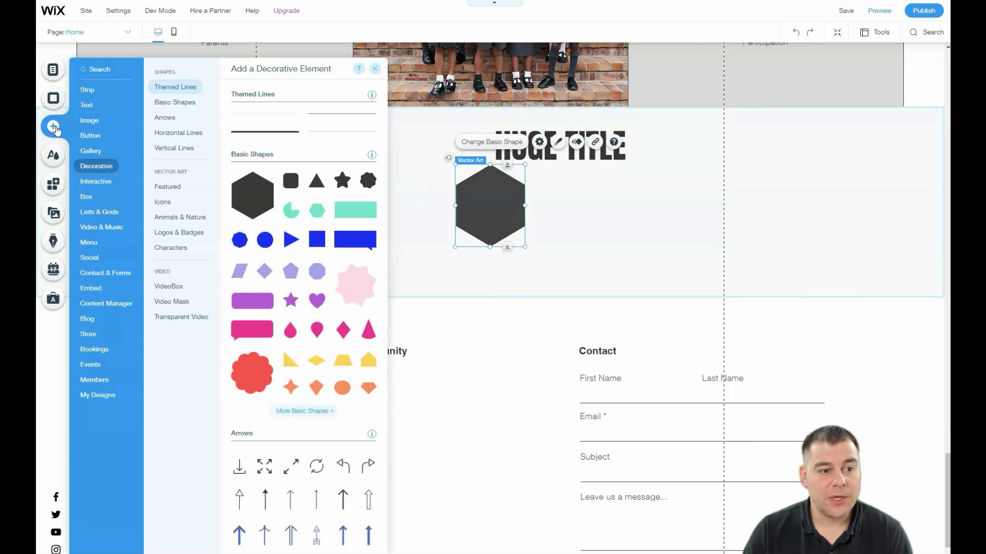
left_click(92, 199)
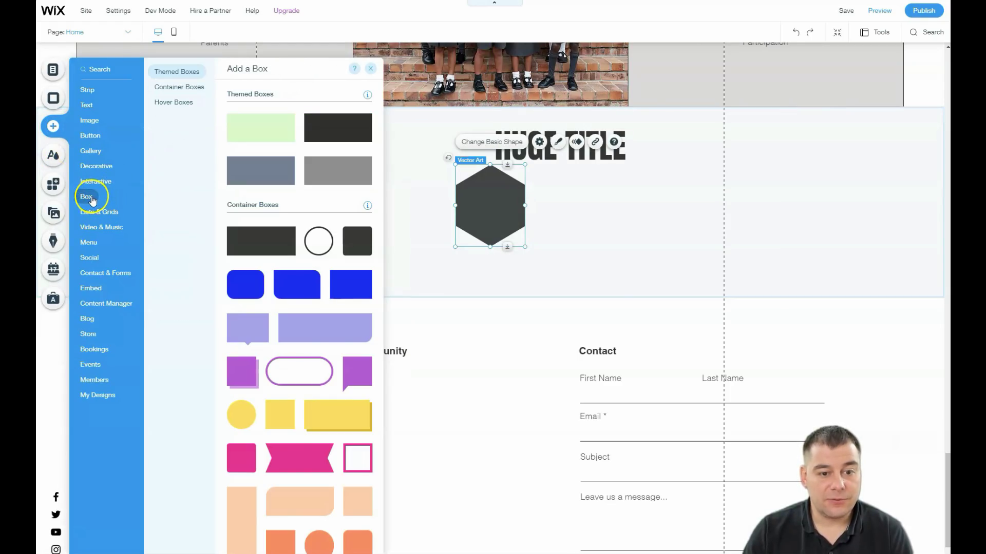
left_click_drag(249, 330, 637, 222)
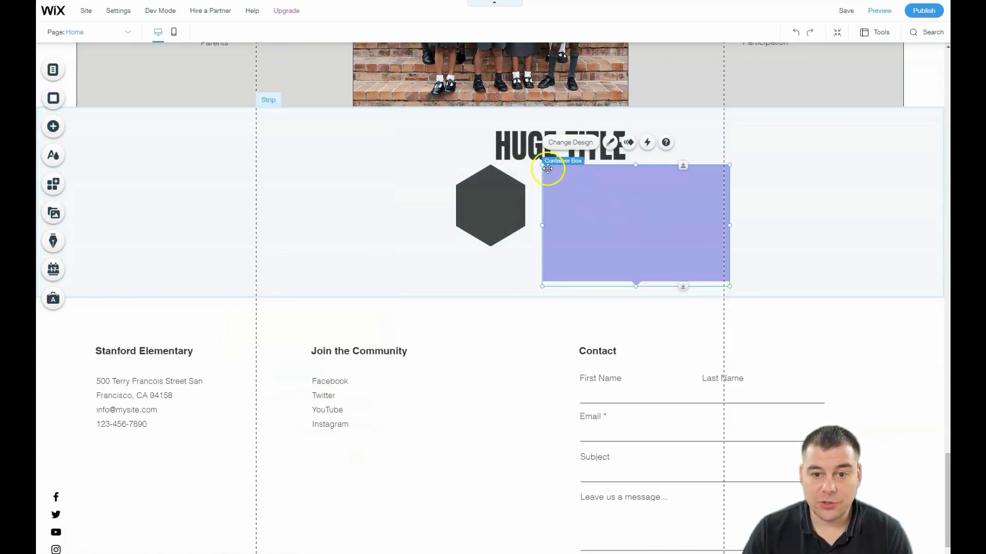
left_click_drag(547, 169, 590, 194)
left_click_drag(662, 247, 341, 187)
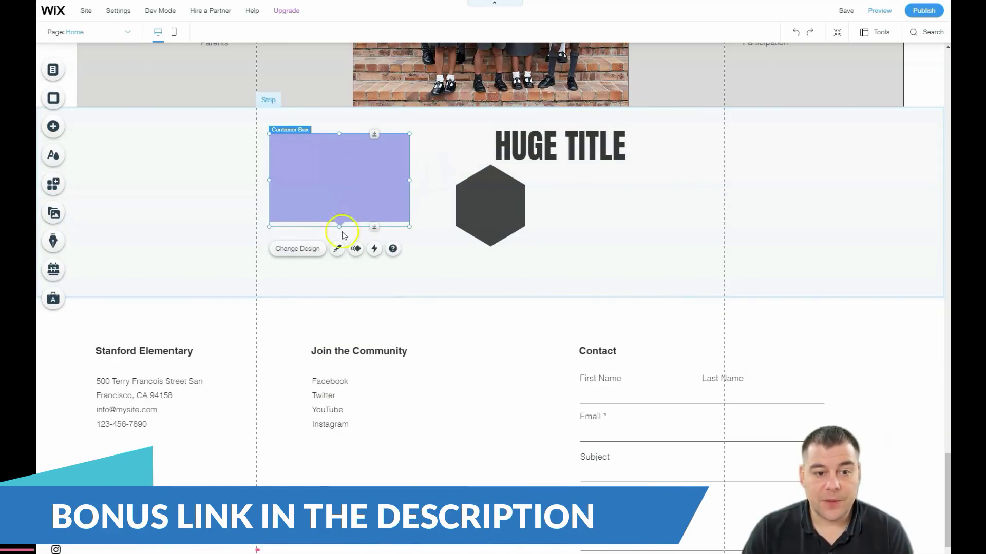
Change the container box's design to the gray themed box
left_click(296, 249)
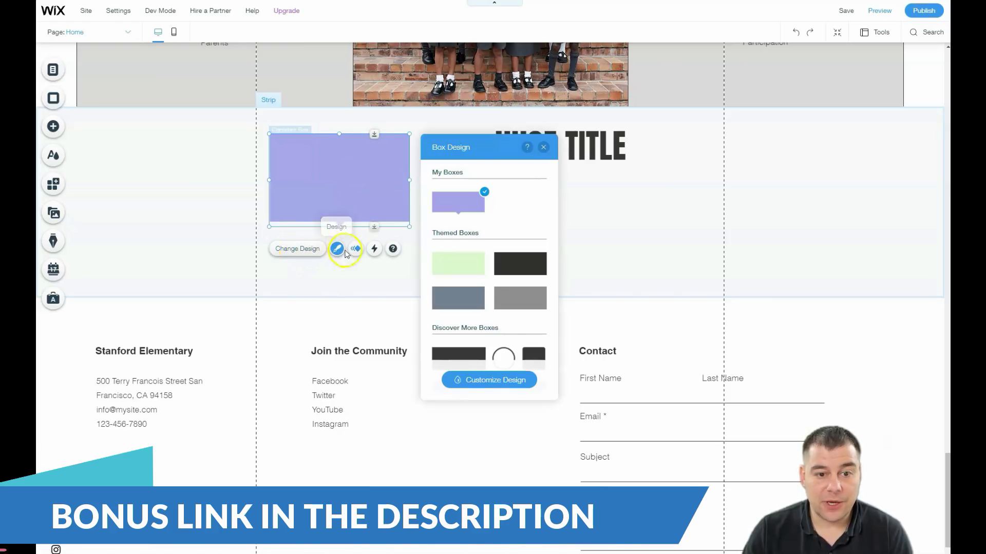
left_click(457, 264)
left_click(540, 263)
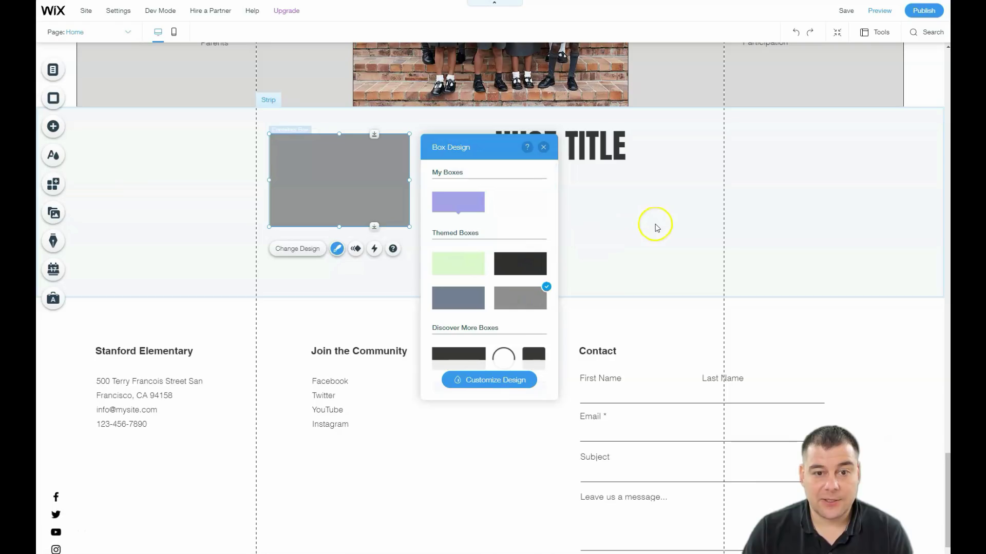
left_click(656, 228)
Move the HUGE TITLE text so it overlaps the gray box's right side and set its font size to 72 px
left_click_drag(585, 155, 432, 171)
left_click(485, 215)
left_click(400, 164)
left_click(360, 124)
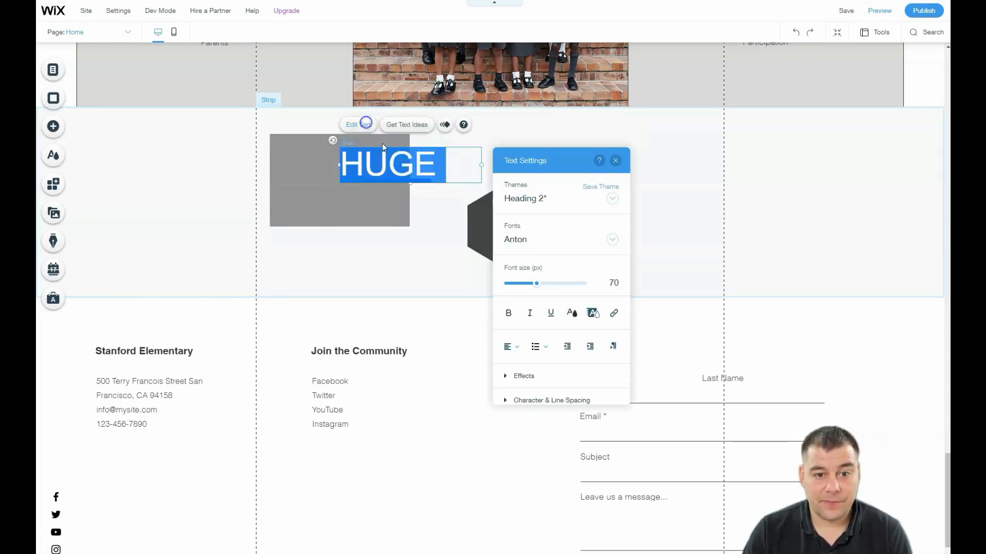
left_click_drag(536, 284, 547, 285)
left_click_drag(543, 285, 537, 281)
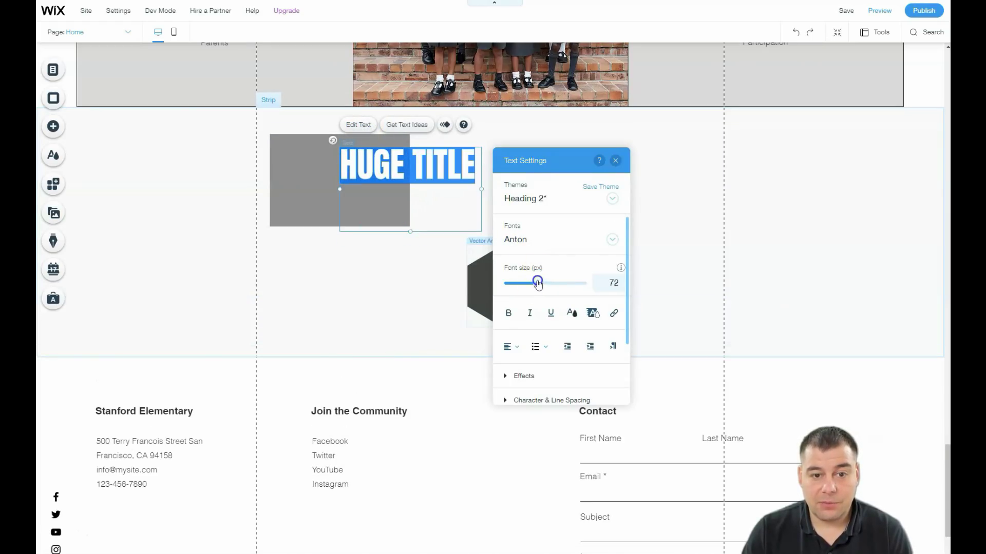
left_click(615, 160)
left_click_drag(392, 174, 424, 179)
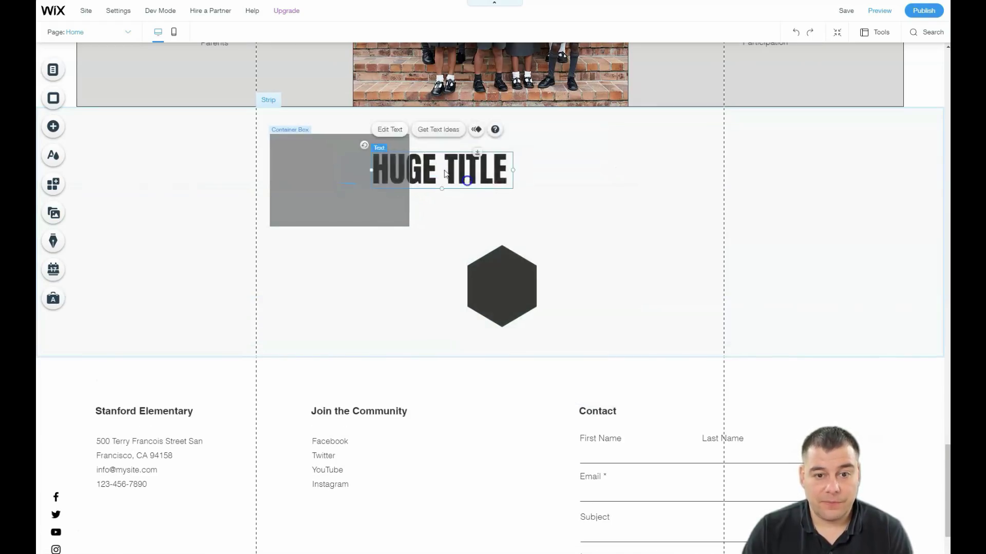
Apply a lighter themed design to the gray box and position it together with the HUGE TITLE text in the strip's left part
right_click(444, 170)
left_click(462, 241)
left_click(339, 221)
left_click(337, 249)
left_click(477, 267)
left_click(341, 168)
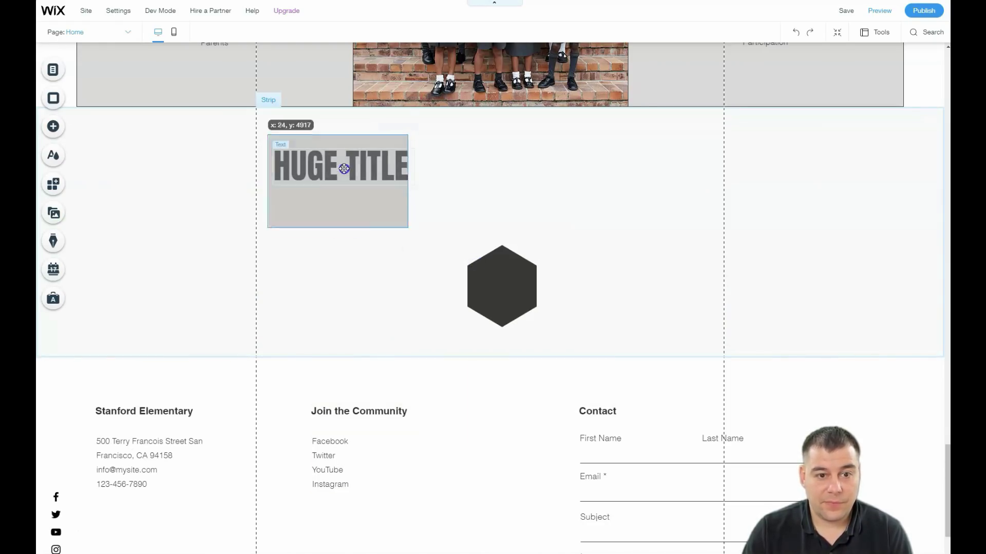
left_click(575, 223)
Add a large slate-gray themed button to the right part of the strip, level with the HUGE TITLE box
scroll(438, 227, "down", 1)
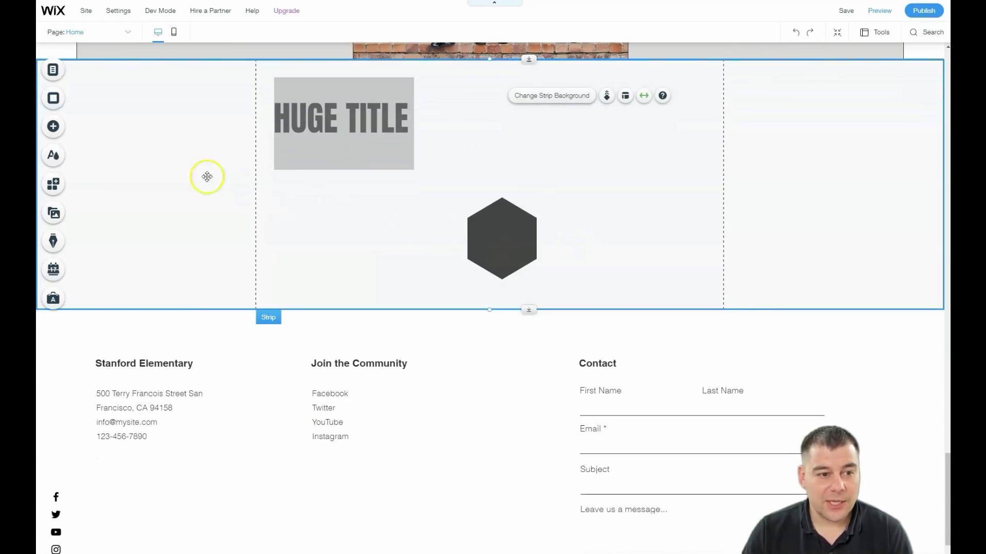
left_click(53, 126)
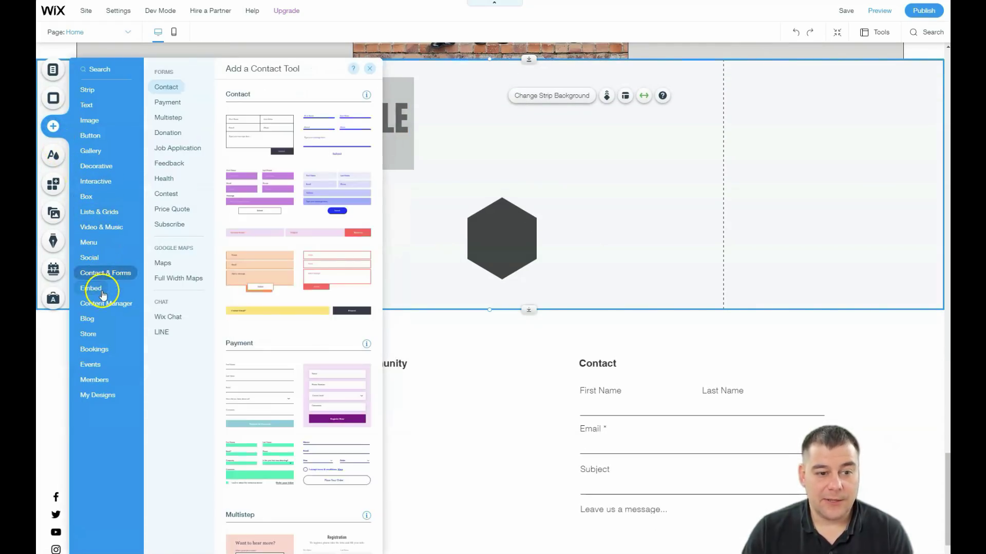
mouse_move(92, 279)
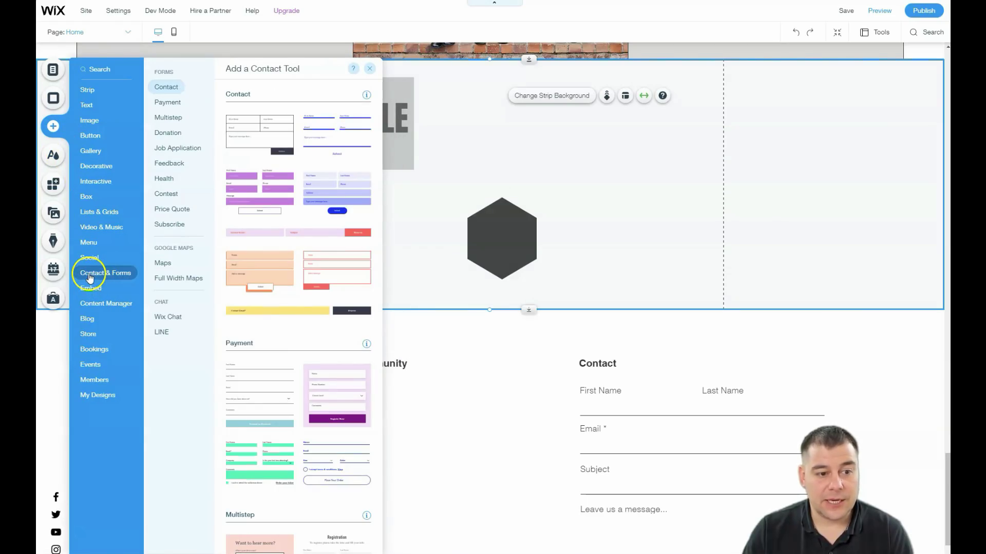
left_click(90, 136)
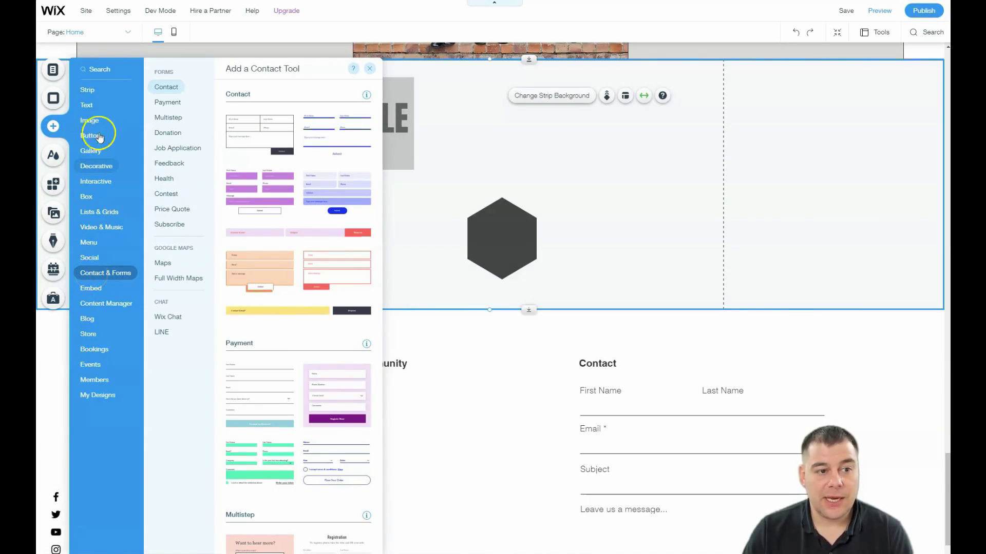
left_click_drag(341, 157, 648, 142)
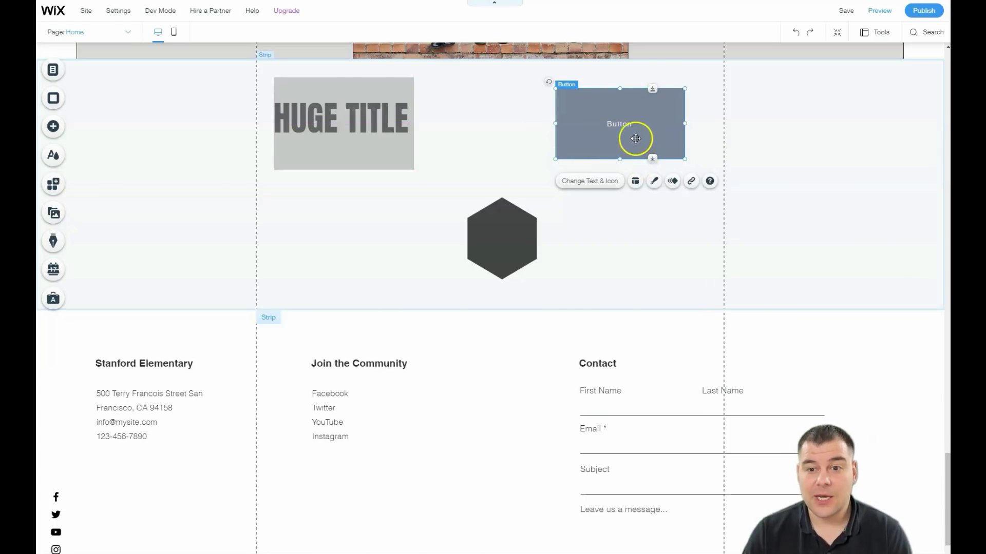
Examine the link types available for the button, including Email and Phone Number, without assigning a link
left_click(634, 187)
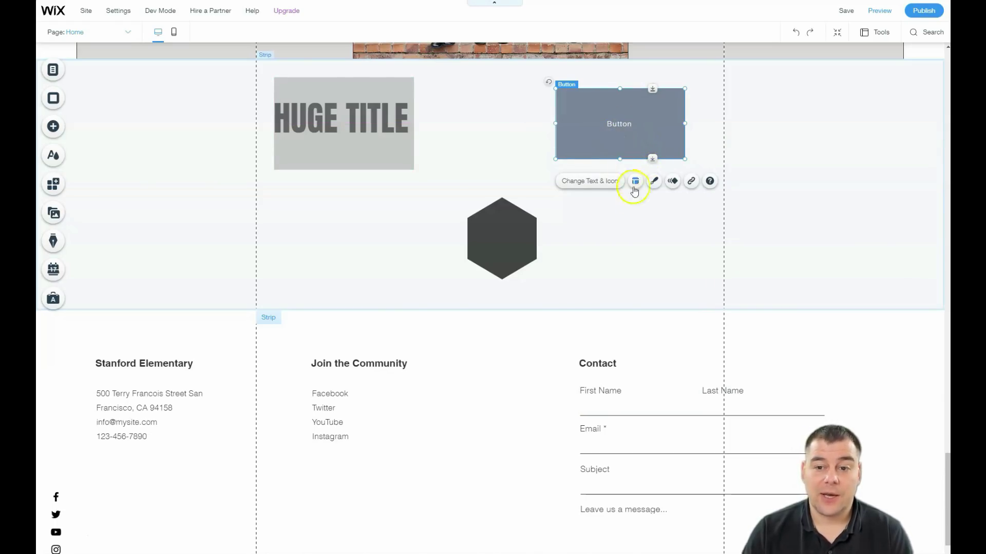
left_click(692, 184)
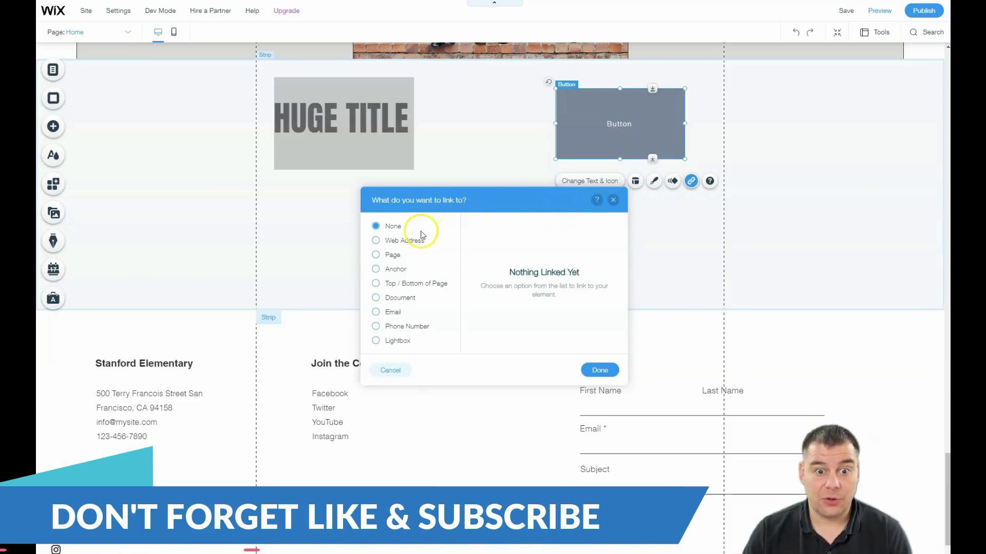
left_click(378, 313)
left_click(375, 326)
left_click(375, 312)
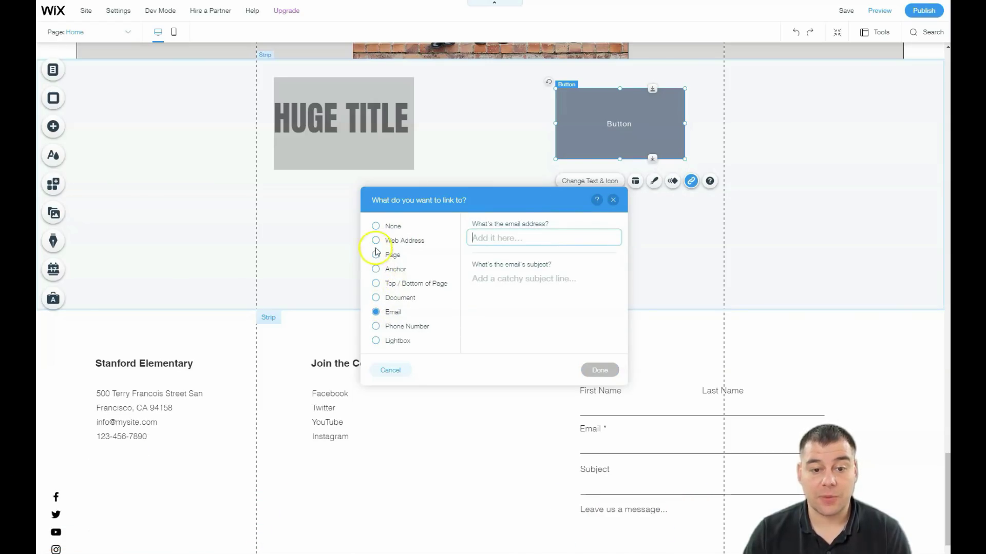
left_click(558, 255)
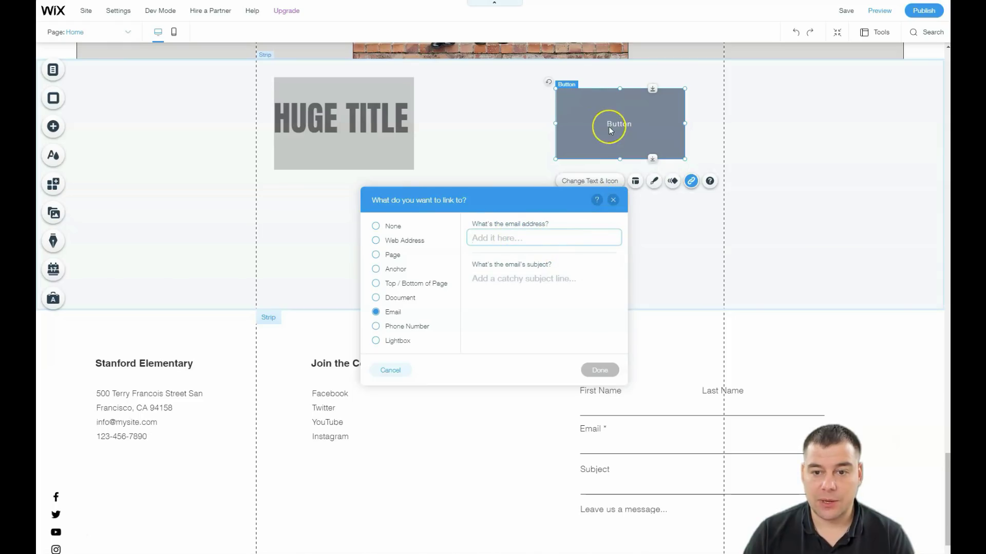
left_click(484, 207)
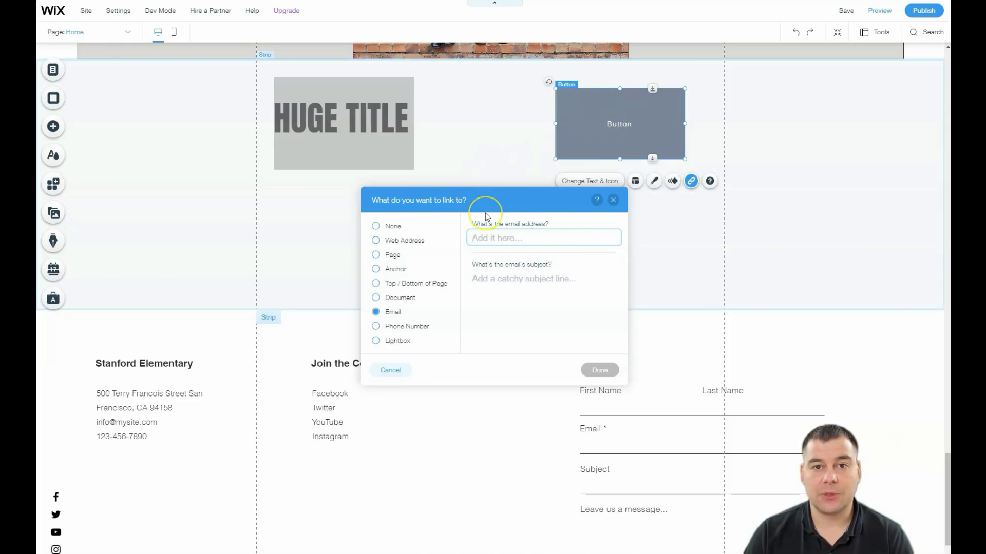
left_click(613, 200)
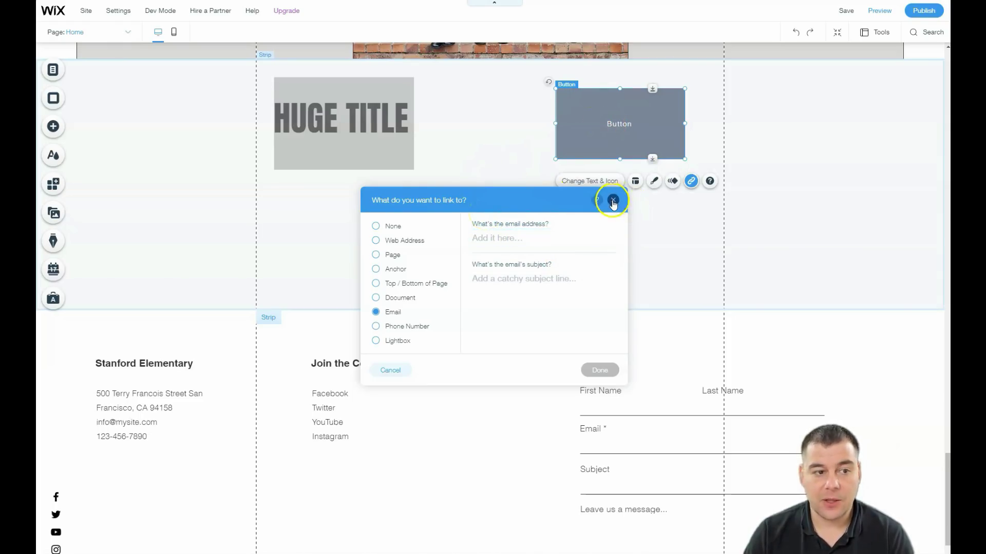
Add a Contact Us form with name, email, phone and message fields and place it in the middle of the strip
left_click(54, 127)
left_click(257, 136)
left_click_drag(257, 136, 728, 215)
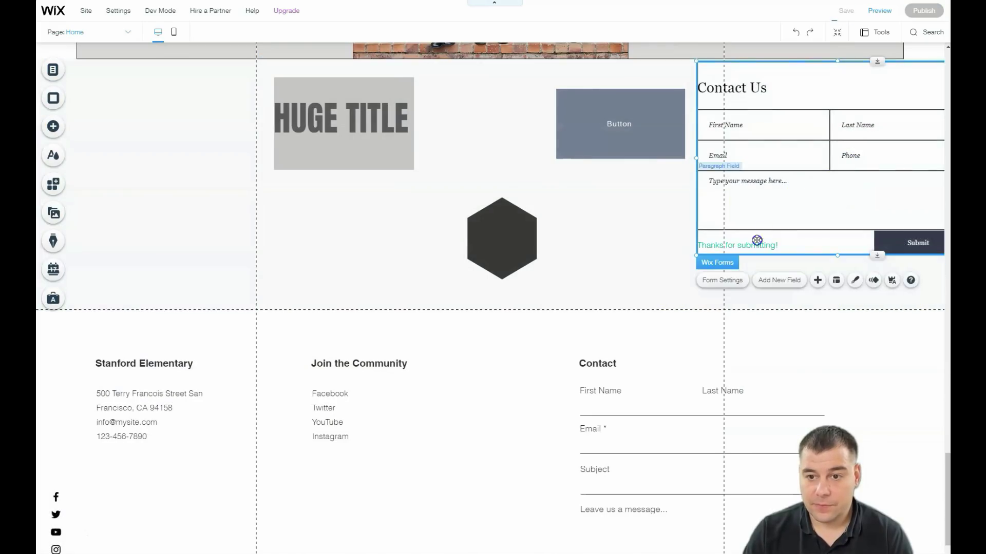
left_click_drag(816, 180, 487, 227)
left_click(394, 77)
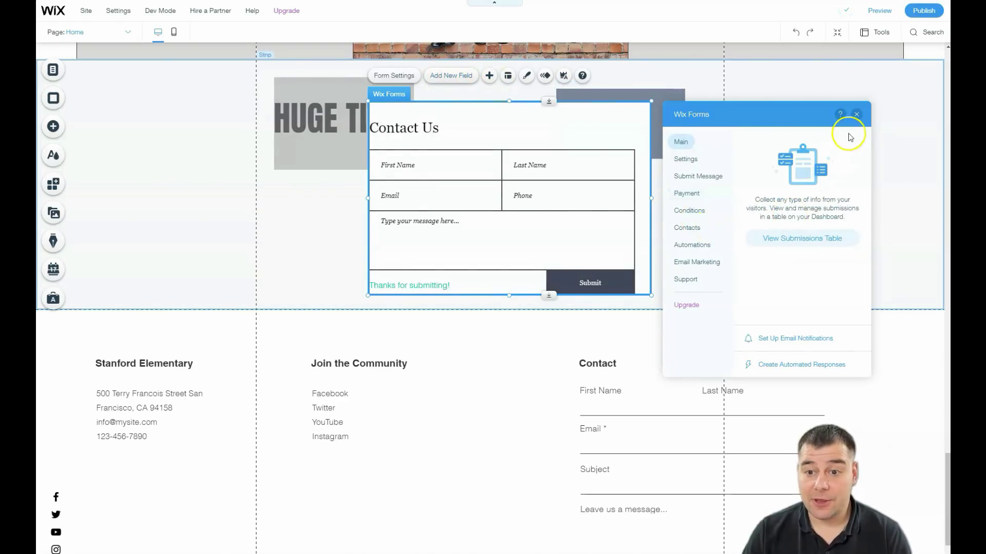
left_click(856, 115)
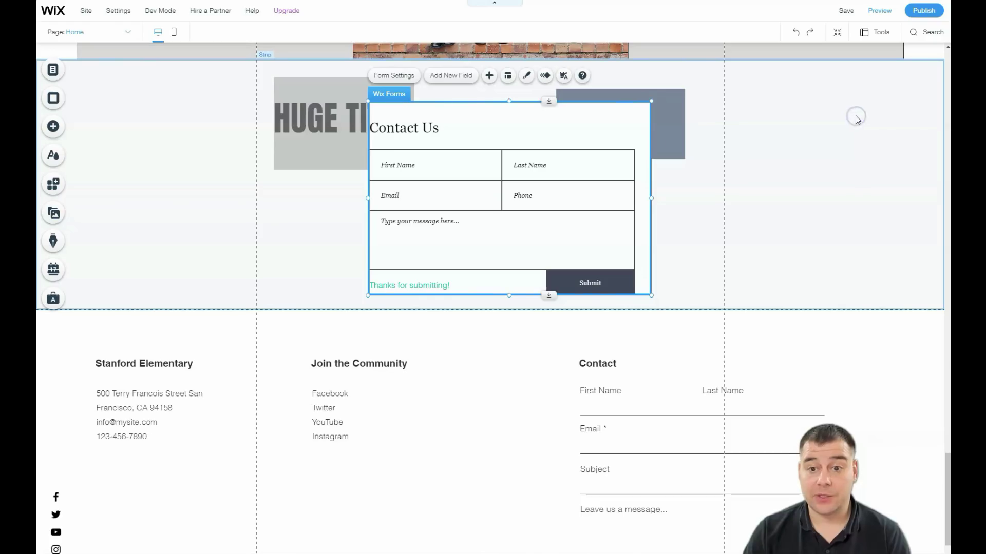
Delete the Contact Us form from the strip
right_click(556, 123)
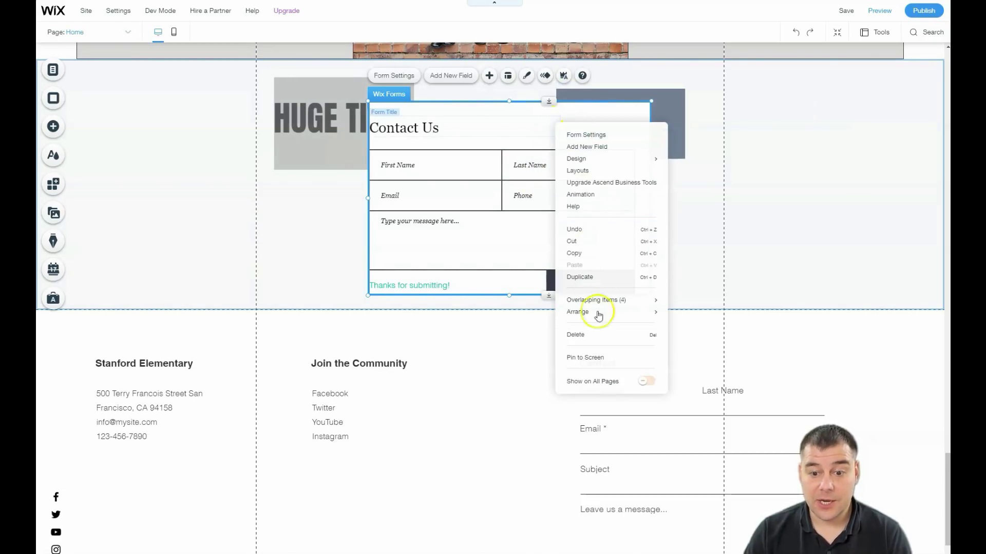
left_click(606, 336)
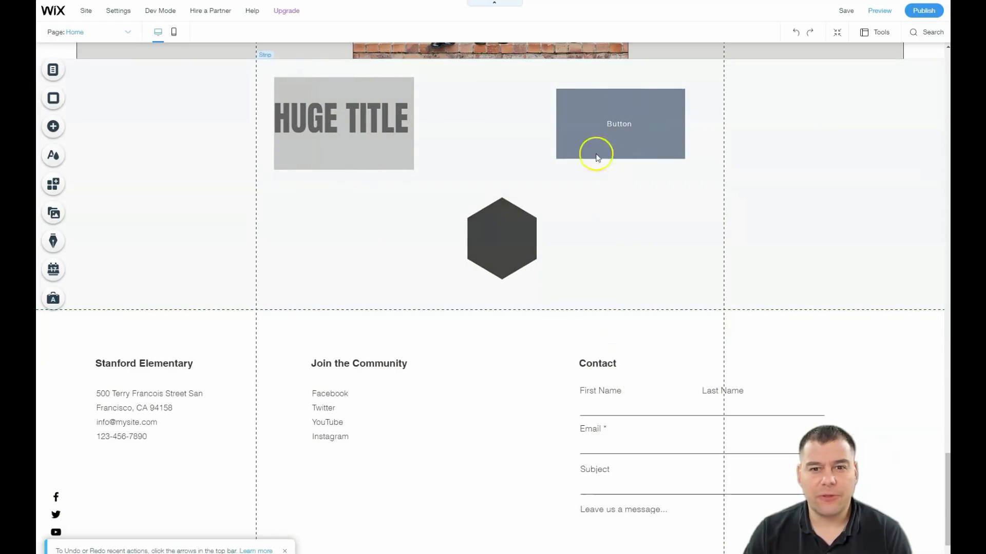
Use Zoom Out mode to delete the strip containing the HUGE TITLE box, button and hexagon, and return to the normal editor
left_click(836, 31)
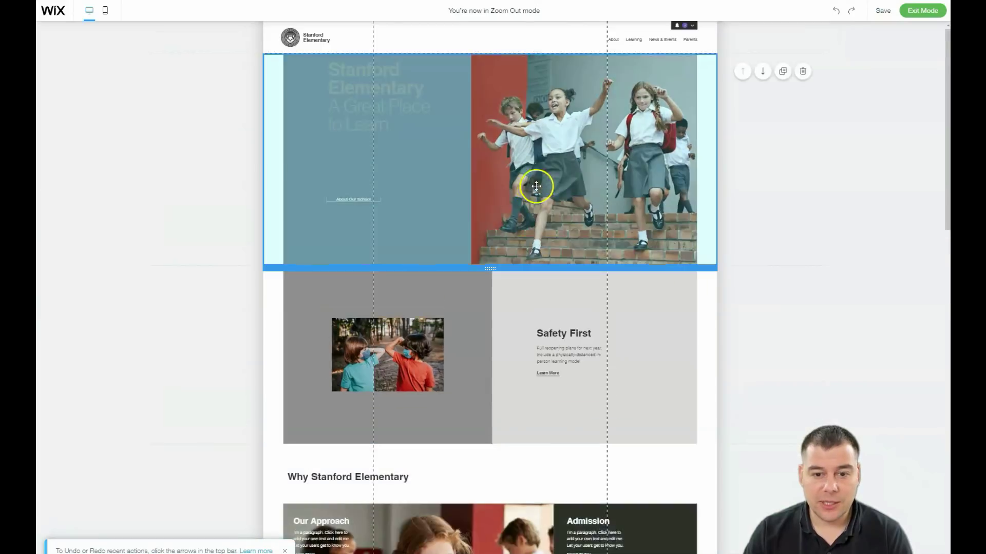
scroll(596, 288, "down", 10)
scroll(600, 282, "down", 5)
scroll(603, 283, "up", 12)
scroll(606, 285, "up", 1)
scroll(606, 285, "down", 1)
scroll(605, 285, "down", 2)
scroll(605, 283, "down", 5)
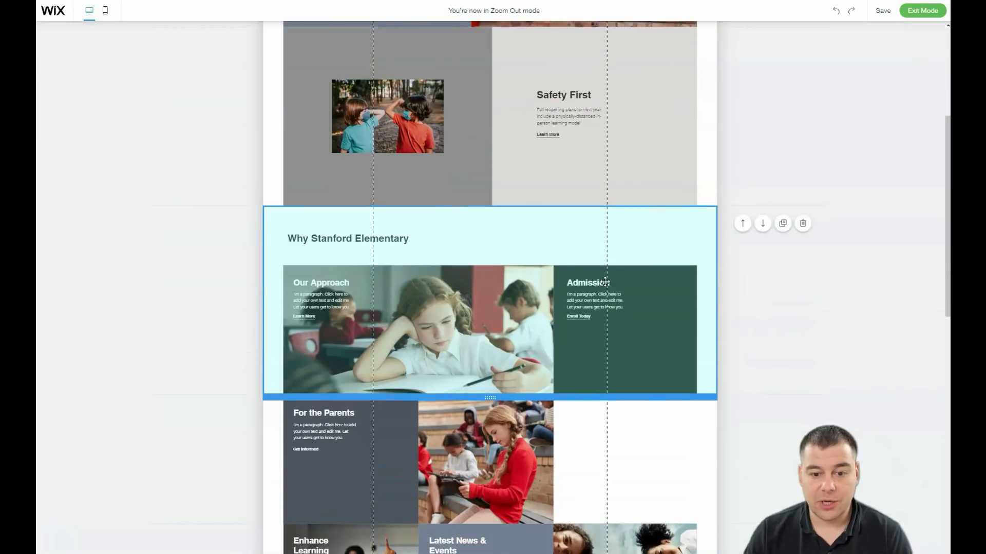
scroll(609, 280, "down", 8)
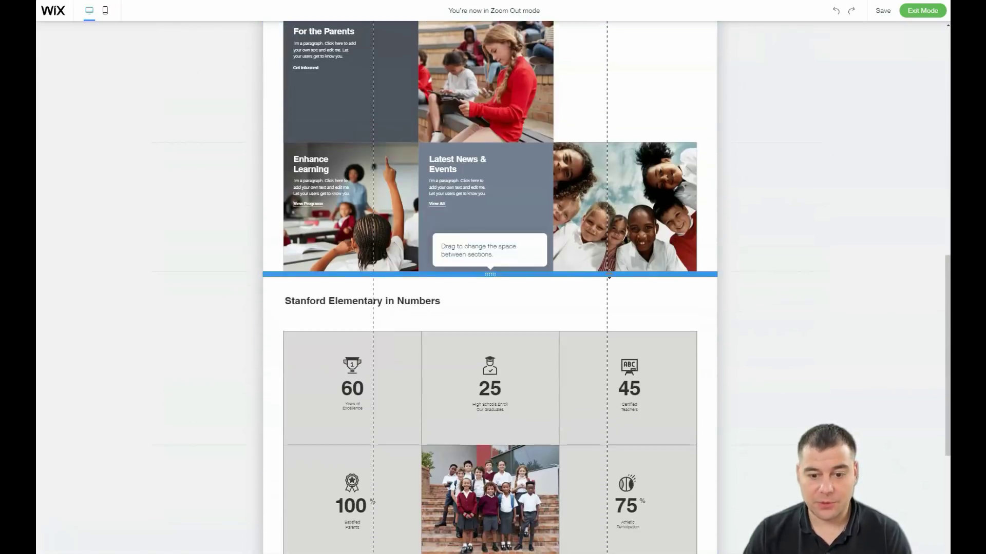
left_click(647, 330)
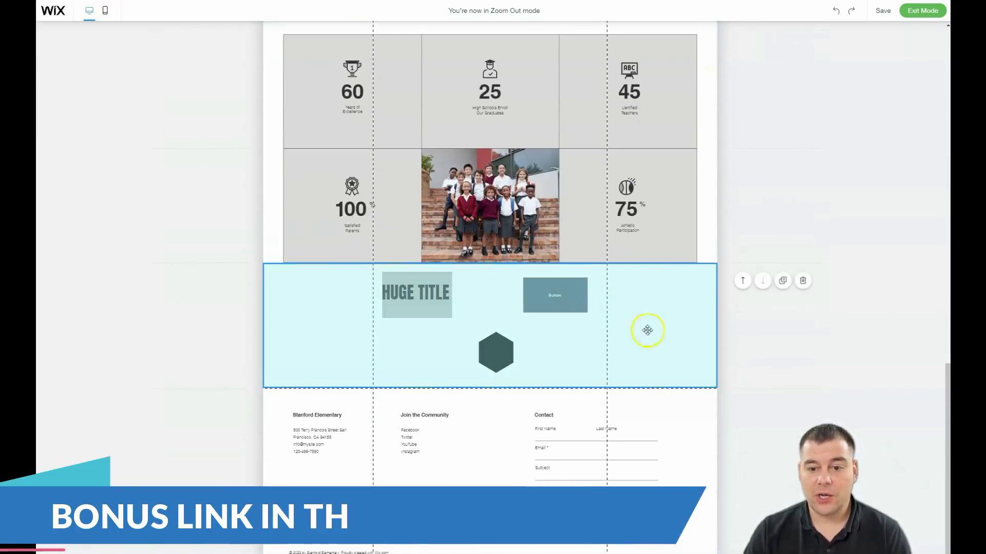
left_click(803, 280)
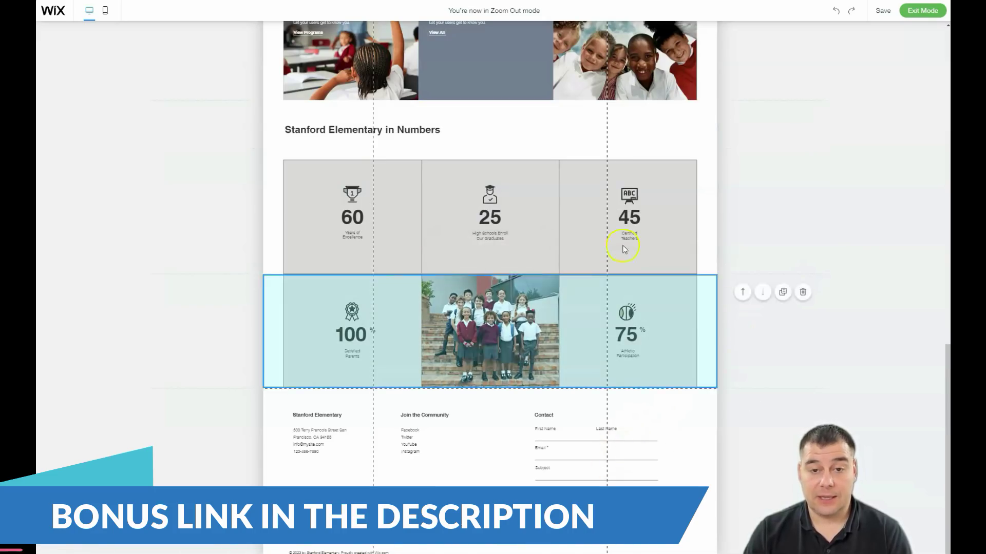
scroll(848, 83, "up", 10)
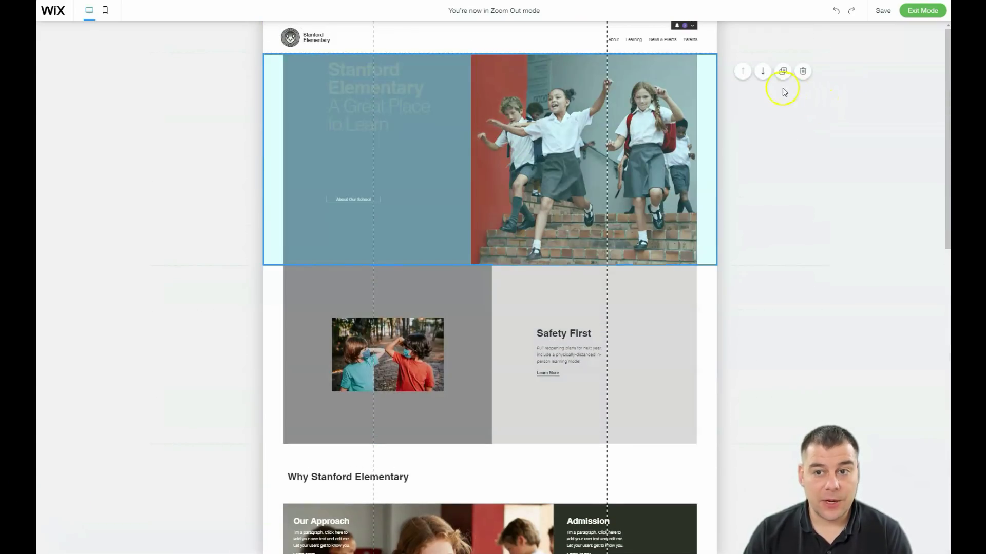
left_click(919, 12)
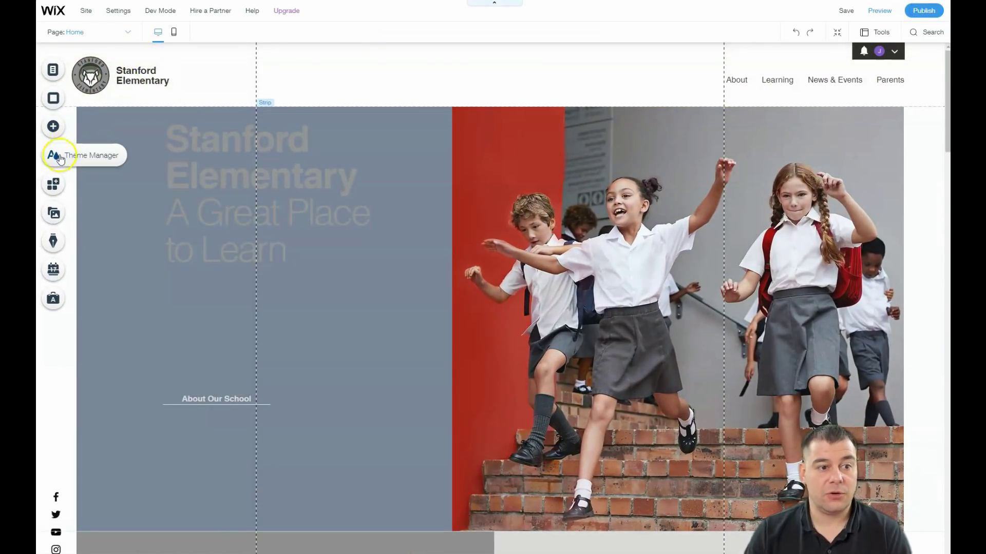
left_click(52, 127)
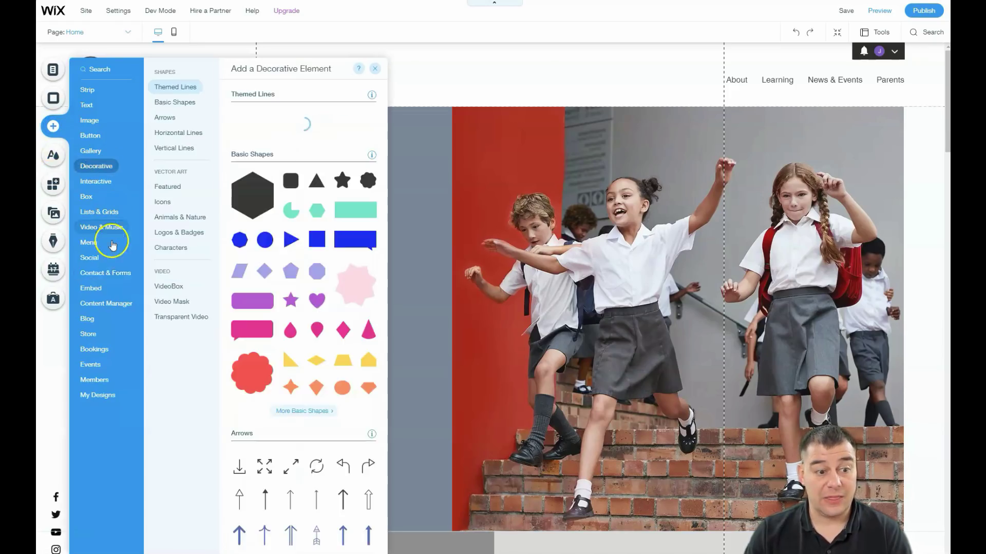
left_click(109, 303)
left_click(98, 323)
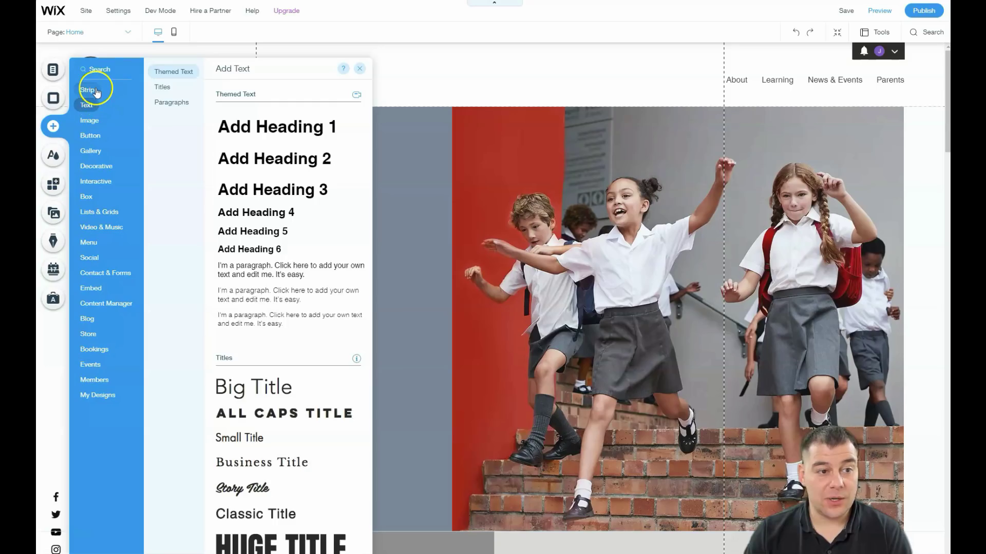
left_click(359, 69)
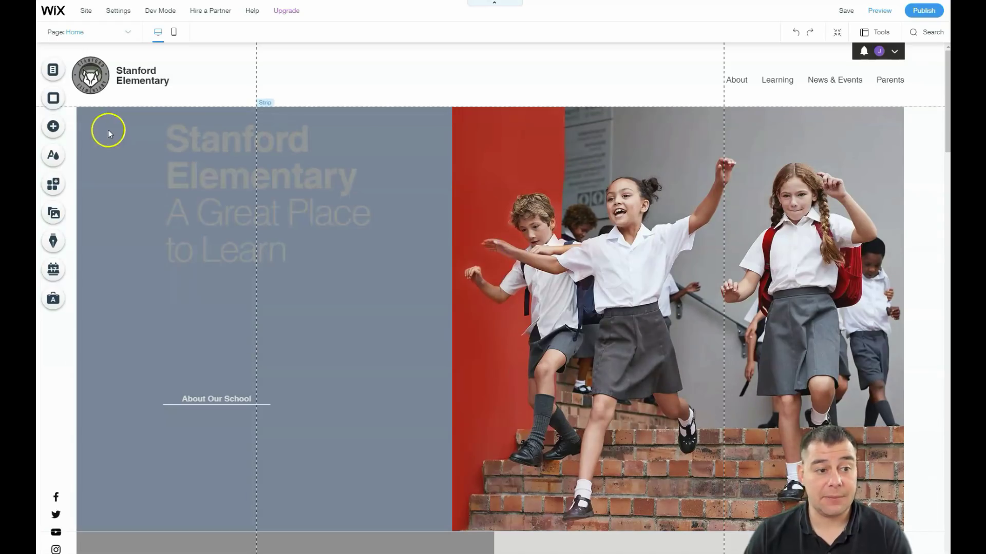
Browse the Collect Leads apps in the Wix App Market and leave the market without adding one
left_click(53, 185)
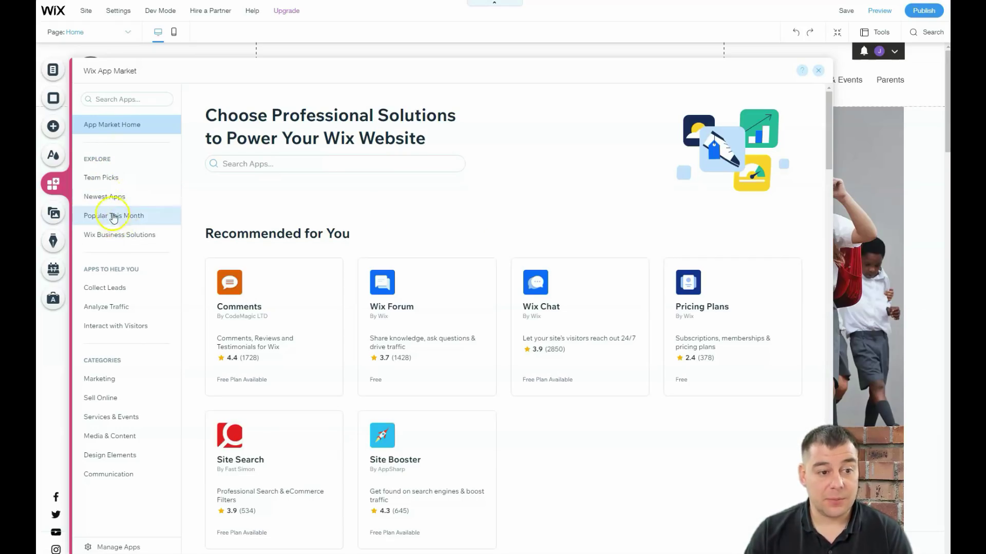
left_click(110, 292)
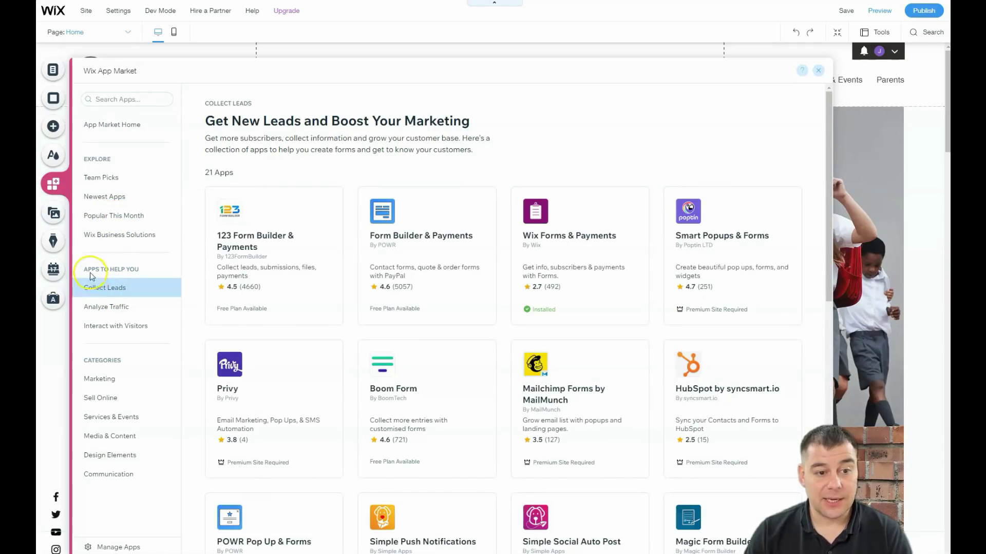
scroll(539, 251, "down", 3)
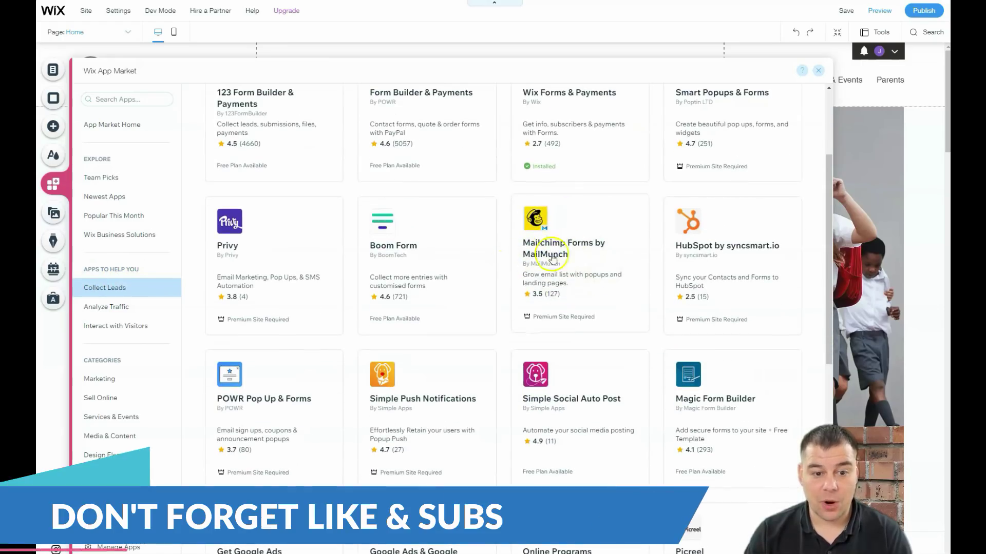
scroll(571, 254, "down", 4)
scroll(573, 250, "down", 4)
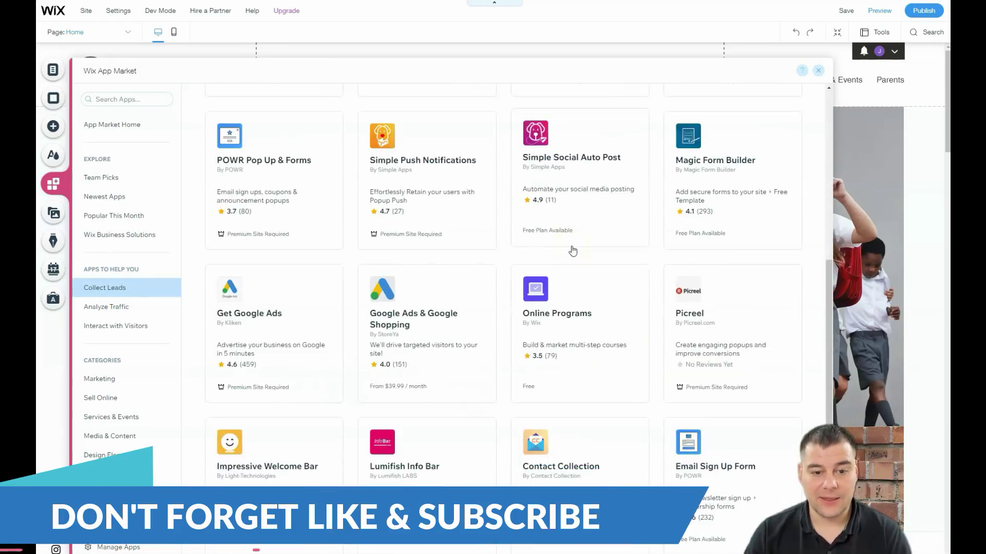
scroll(514, 272, "down", 1)
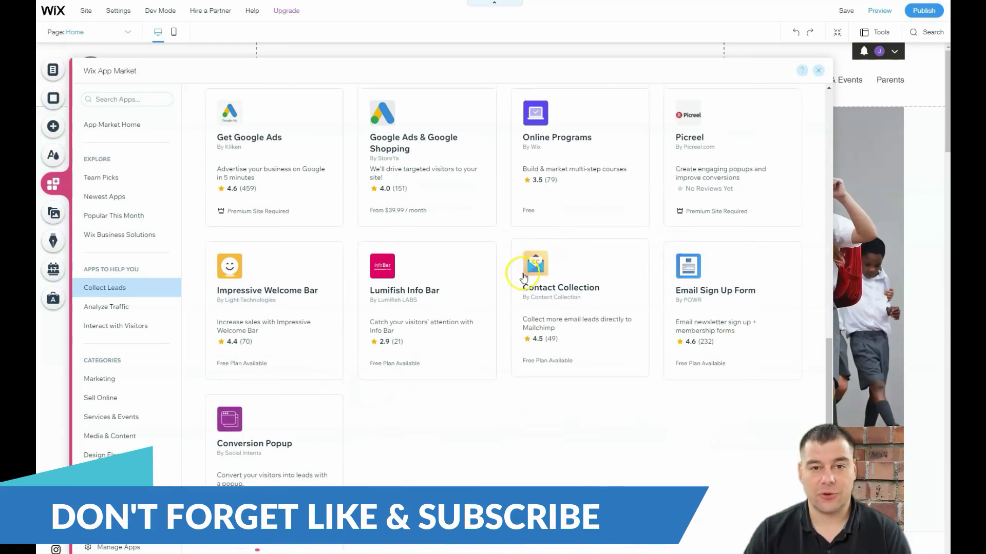
left_click(817, 70)
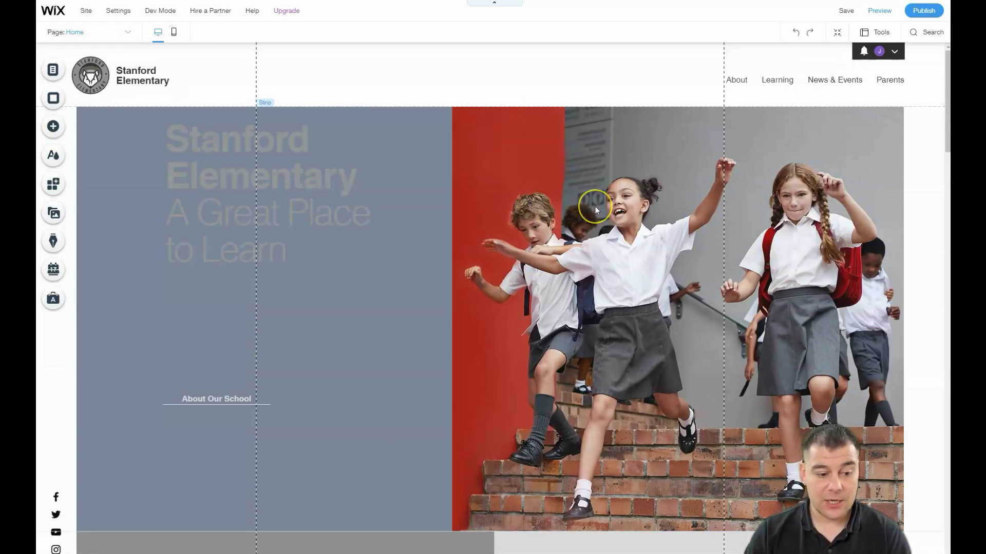
Review the home page's sections from the hero banner down to the footer
scroll(559, 196, "down", 6)
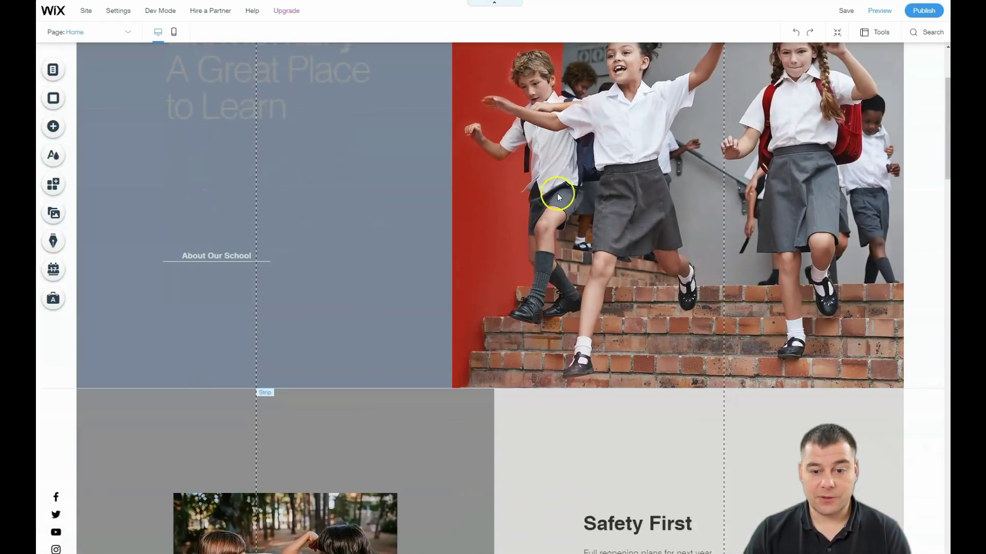
scroll(559, 196, "down", 3)
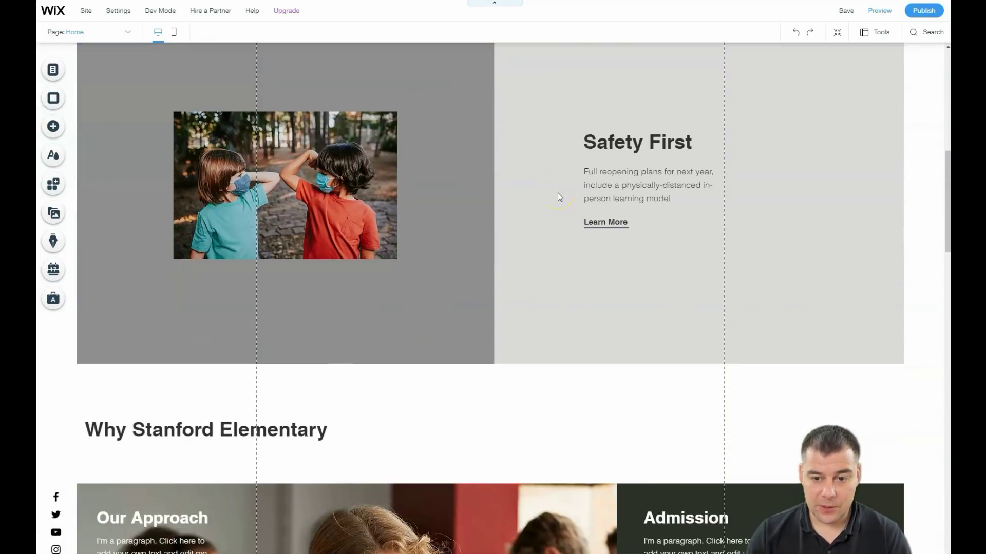
scroll(559, 195, "down", 3)
scroll(558, 194, "down", 6)
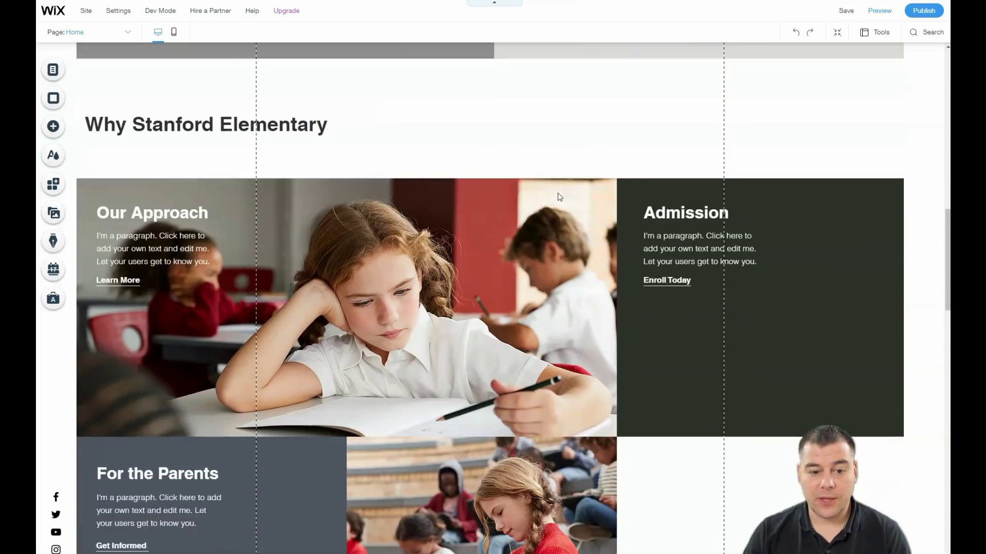
scroll(558, 197, "down", 5)
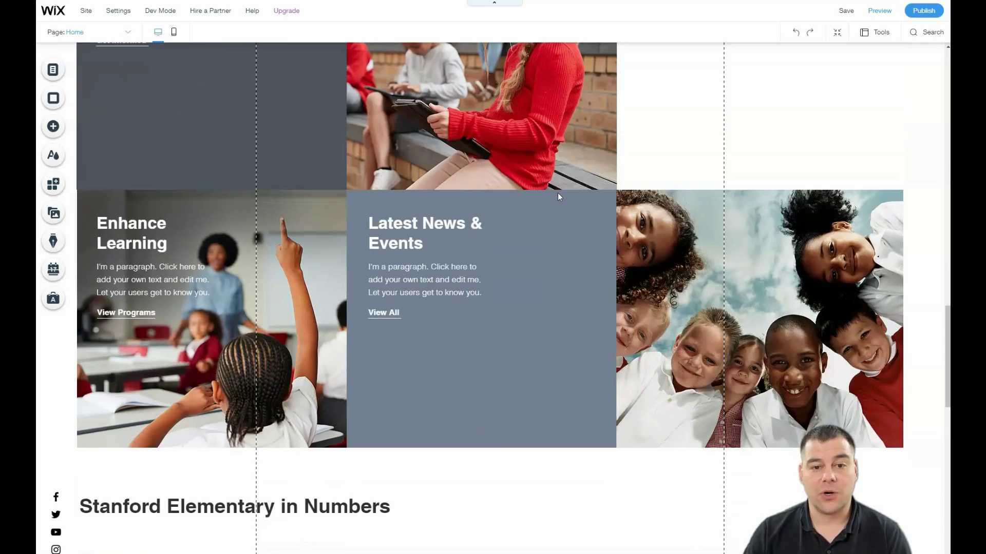
left_click(547, 198)
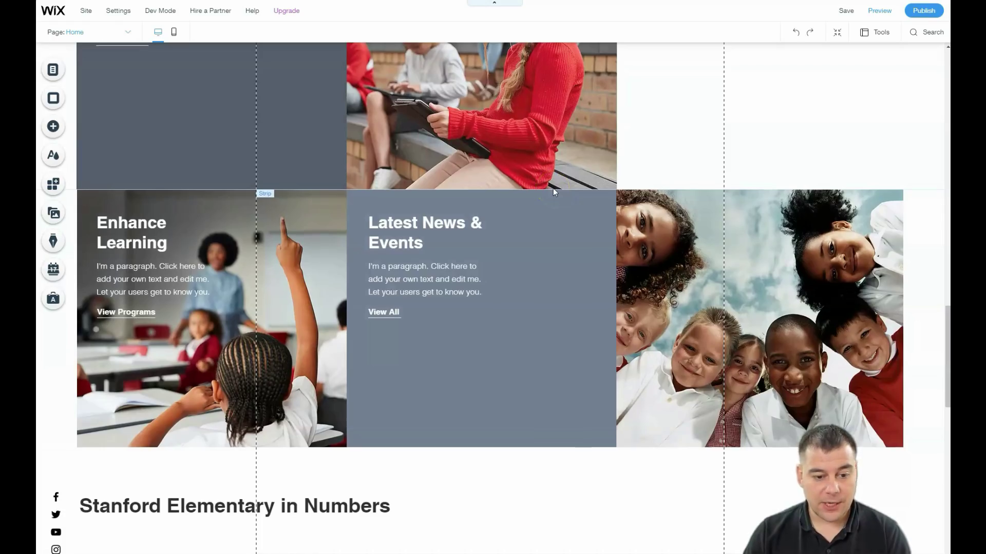
scroll(553, 192, "down", 6)
scroll(556, 191, "down", 3)
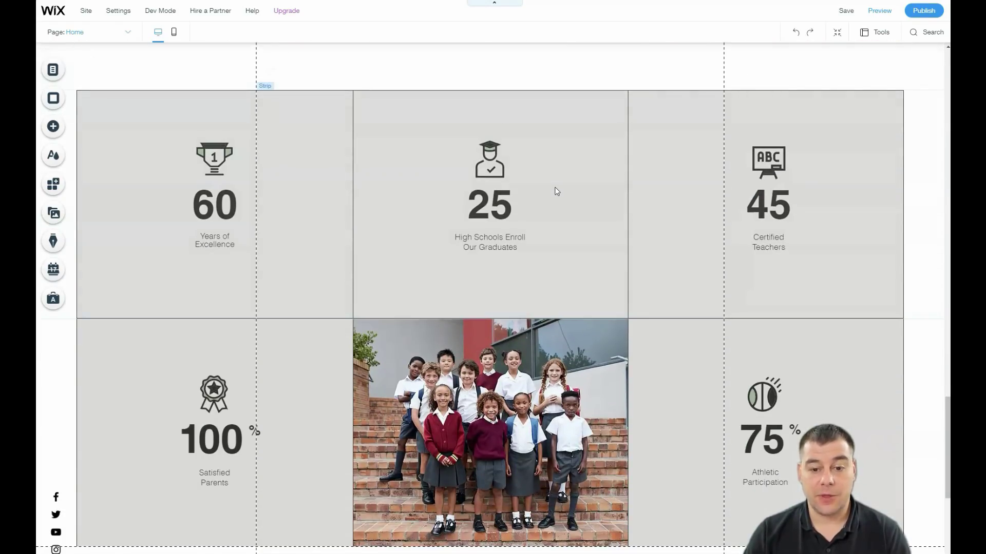
scroll(557, 191, "down", 6)
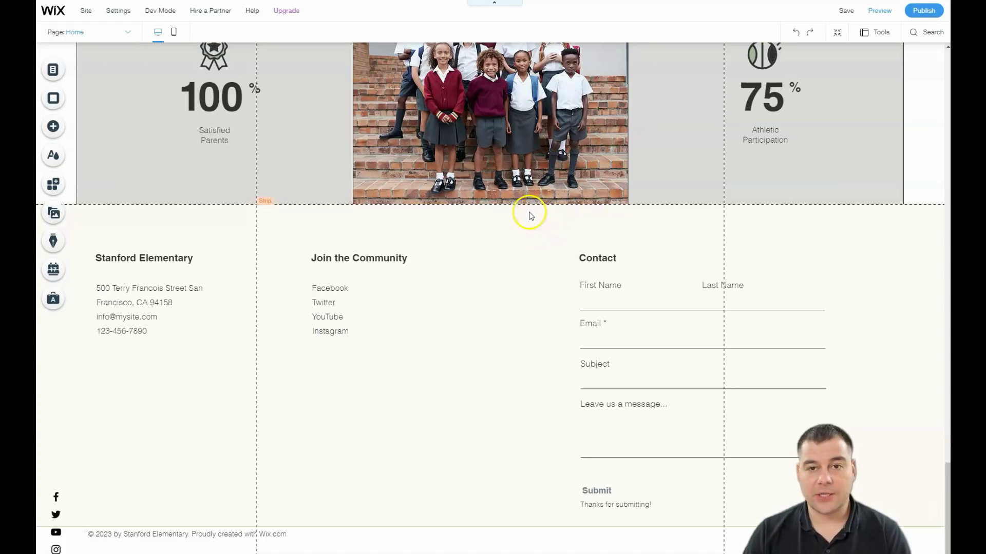
scroll(530, 213, "up", 6)
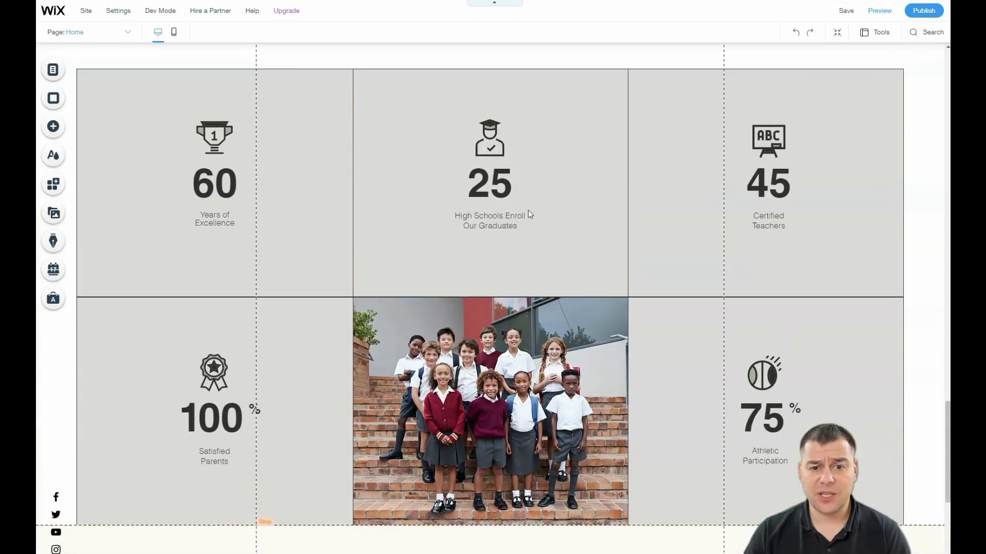
scroll(530, 213, "up", 6)
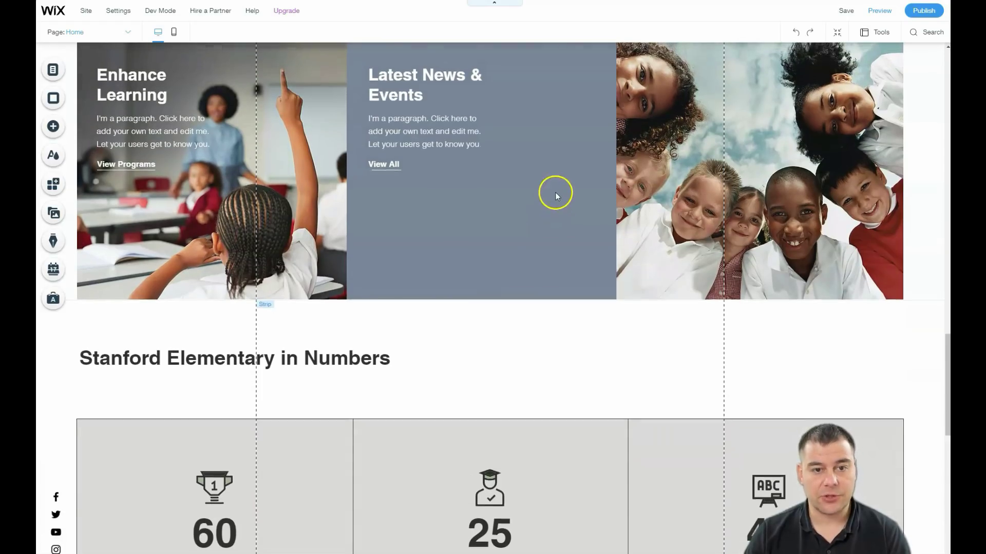
Move the Latest News & Events heading toward its column's right side and the paragraph to the lower right
scroll(554, 192, "up", 2)
left_click_drag(396, 170, 481, 166)
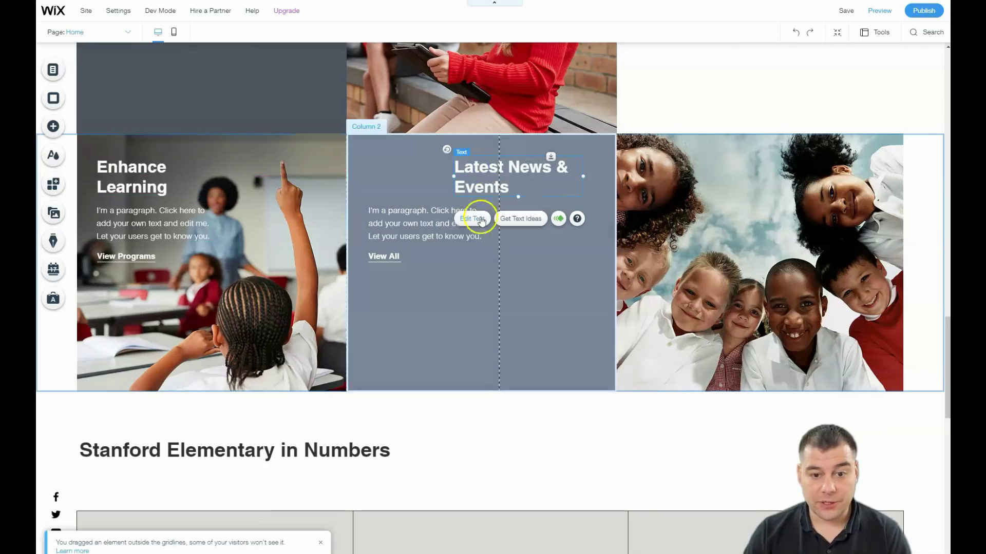
left_click(434, 242)
left_click_drag(429, 233, 507, 298)
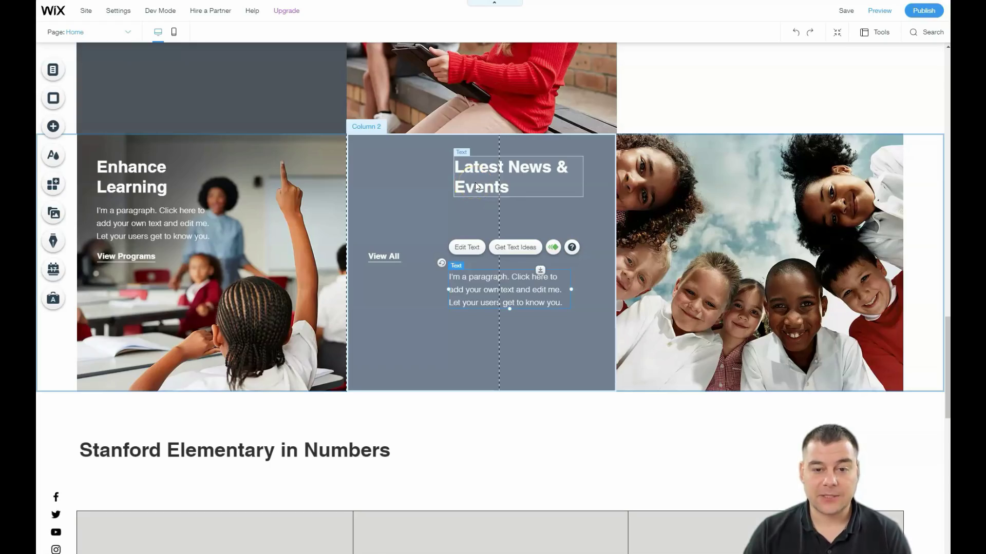
Realign the Latest News & Events heading with the View All link and move the paragraph back up toward it
left_click_drag(476, 186, 388, 177)
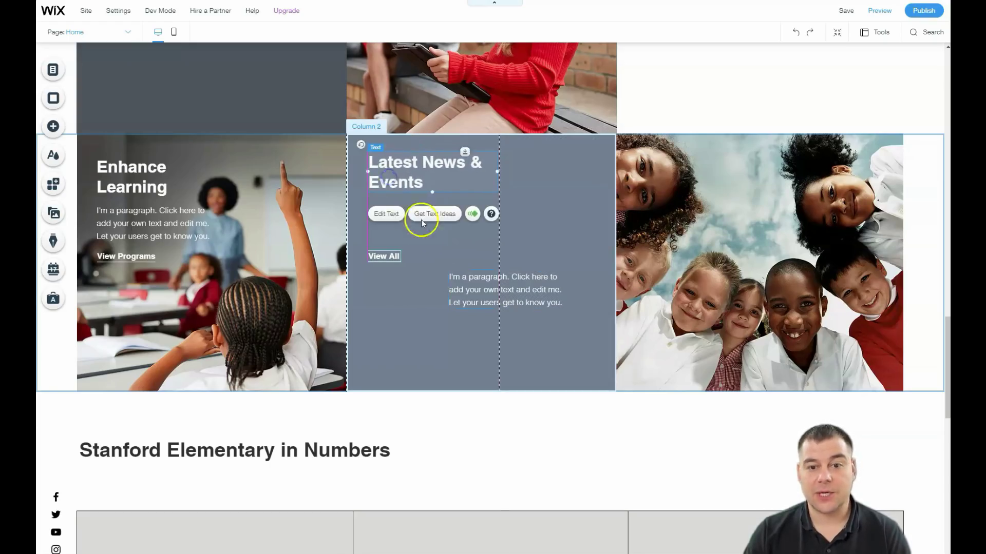
left_click(474, 281)
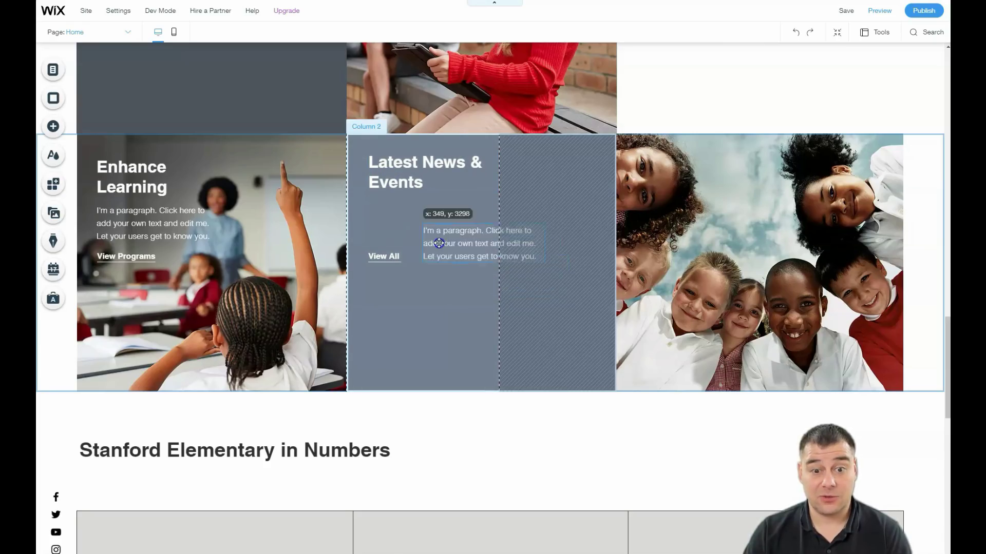